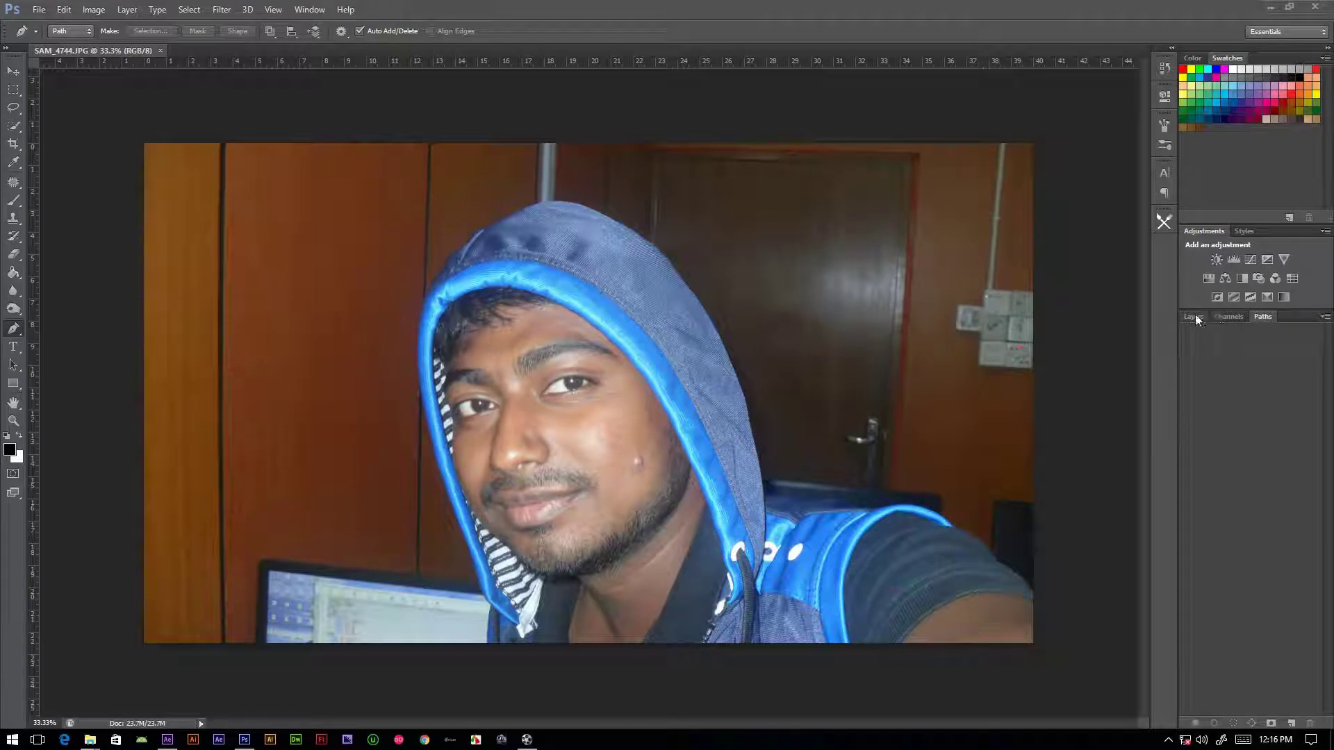
Convert the locked Background into an editable layer named Layer 0
{"action": "left_click", "coordinate": [1194, 317]}
{"action": "double_click", "coordinate": [1231, 393]}
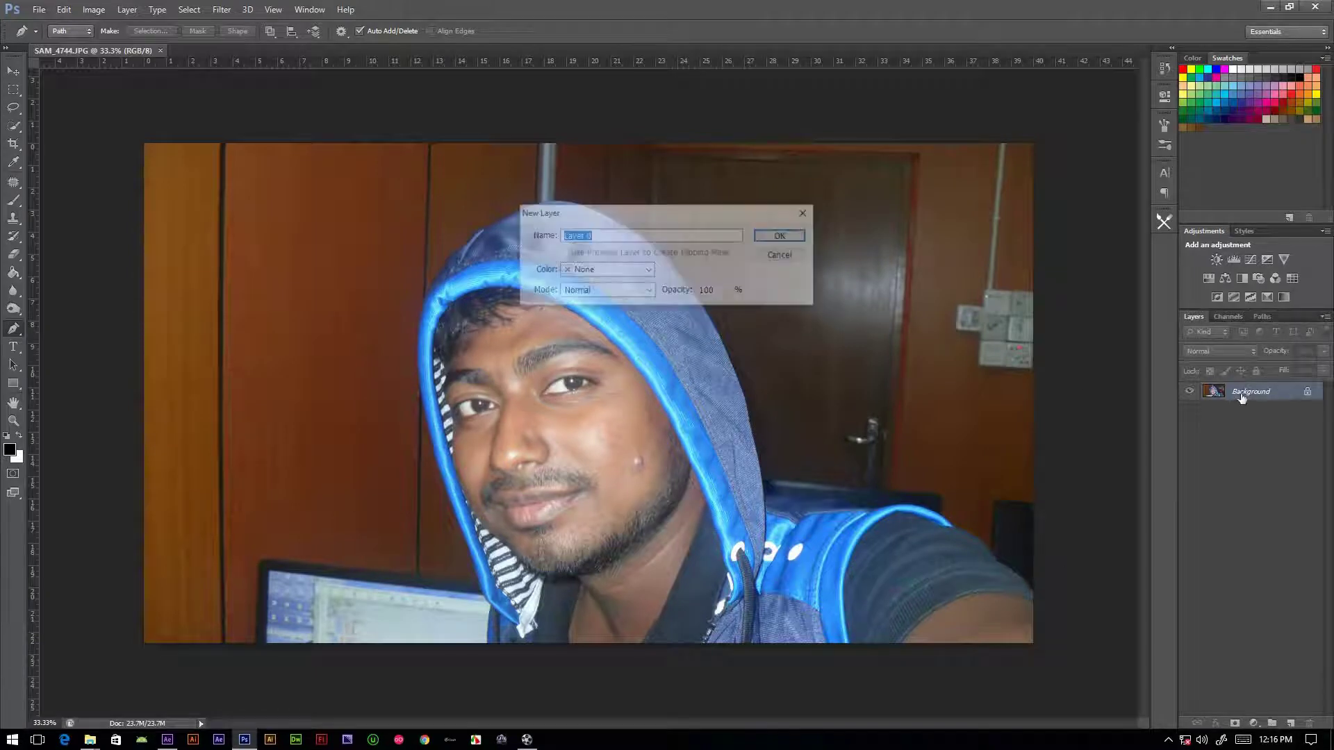
{"action": "key", "text": "Return"}
Show the Paths panel and zoom in to 100% around the chin
{"action": "left_click", "coordinate": [1264, 317]}
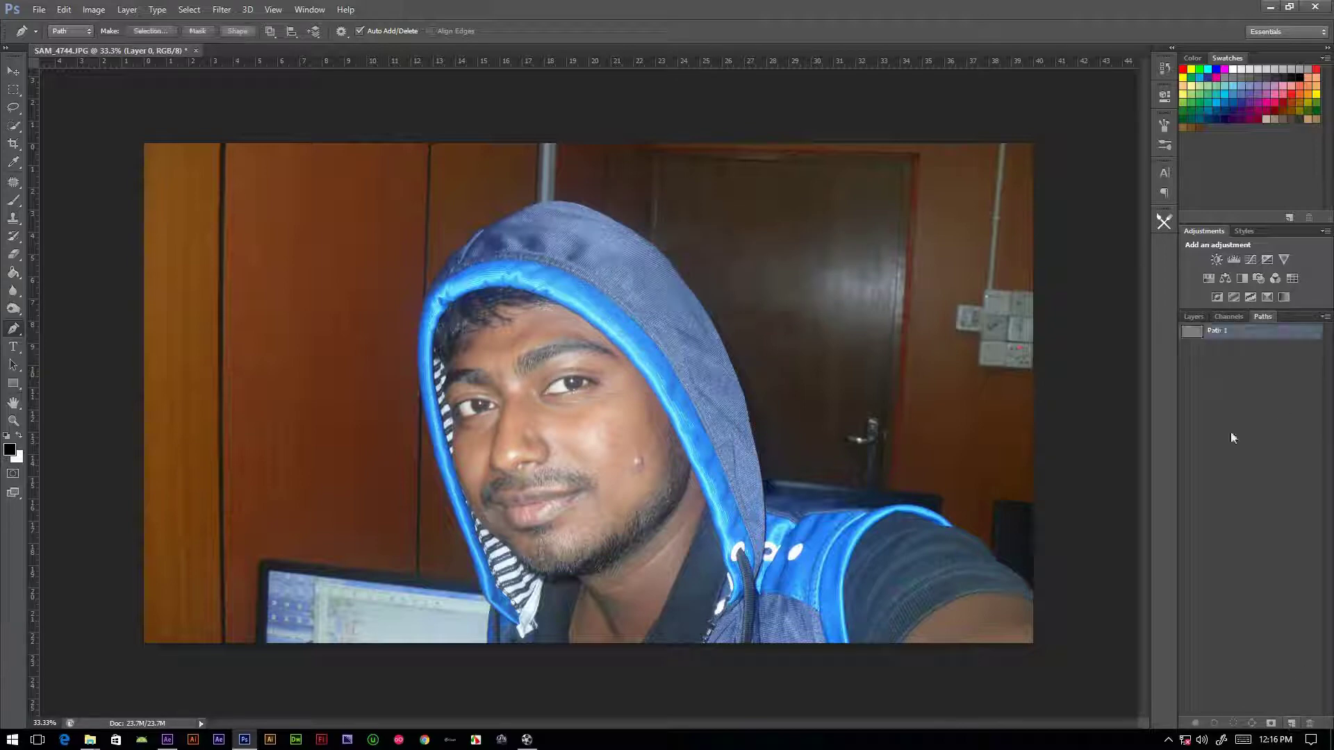
{"action": "scroll", "coordinate": [647, 511], "scroll_direction": "up", "scroll_amount": 1}
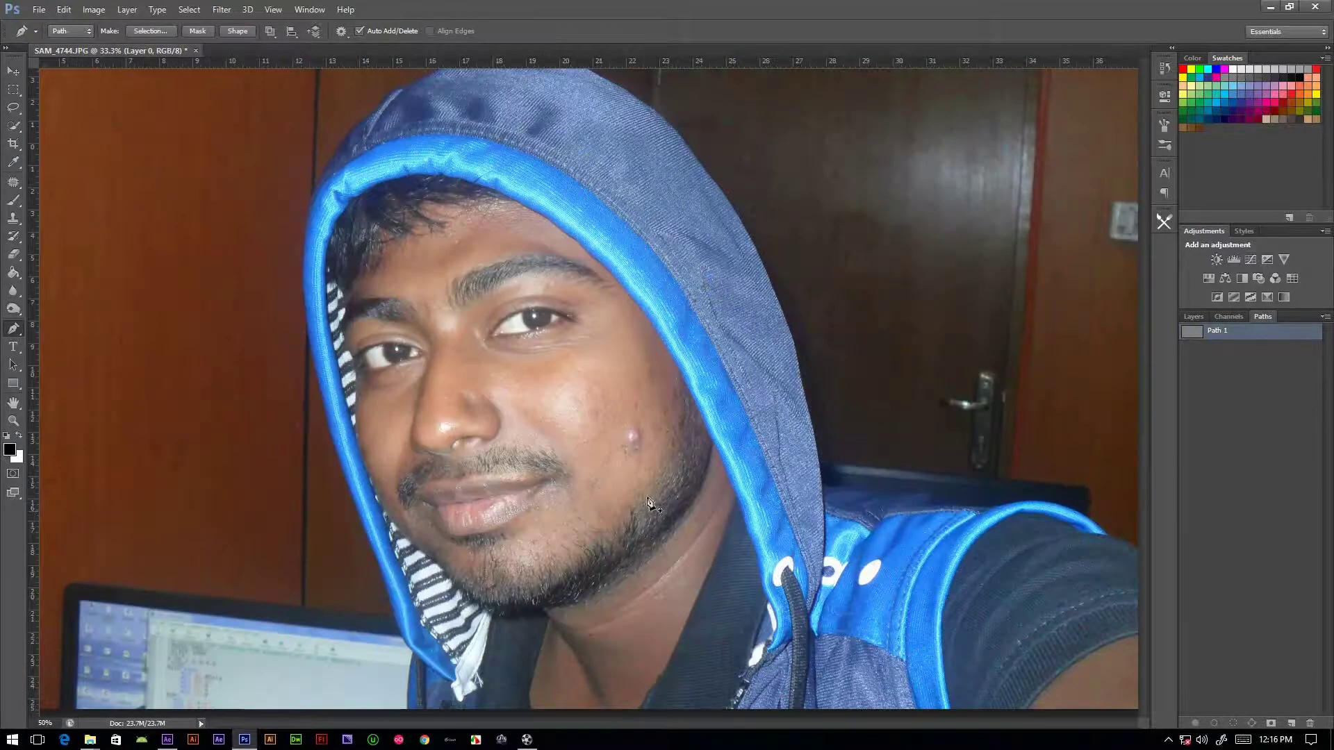
{"action": "left_click", "coordinate": [626, 594]}
{"action": "left_click_drag", "start_coordinate": [348, 537], "coordinate": [578, 501]}
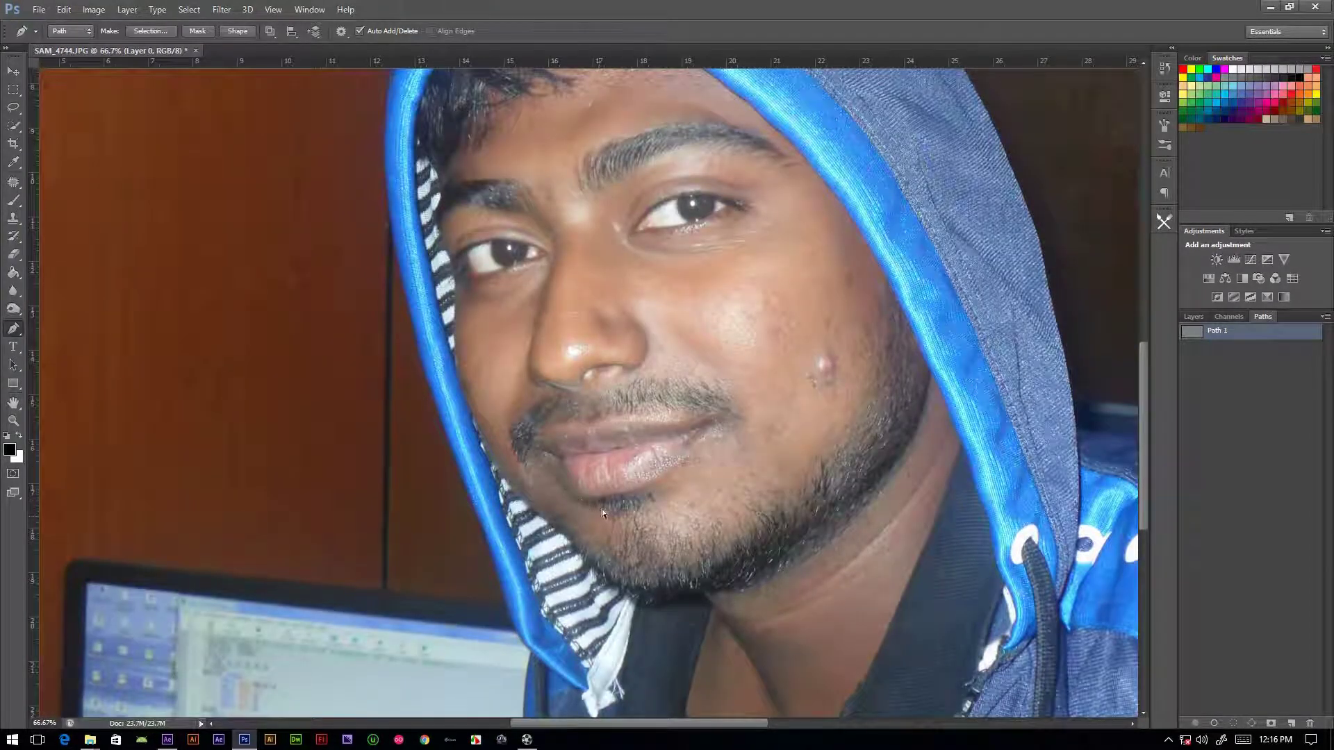
{"action": "left_click", "coordinate": [602, 509]}
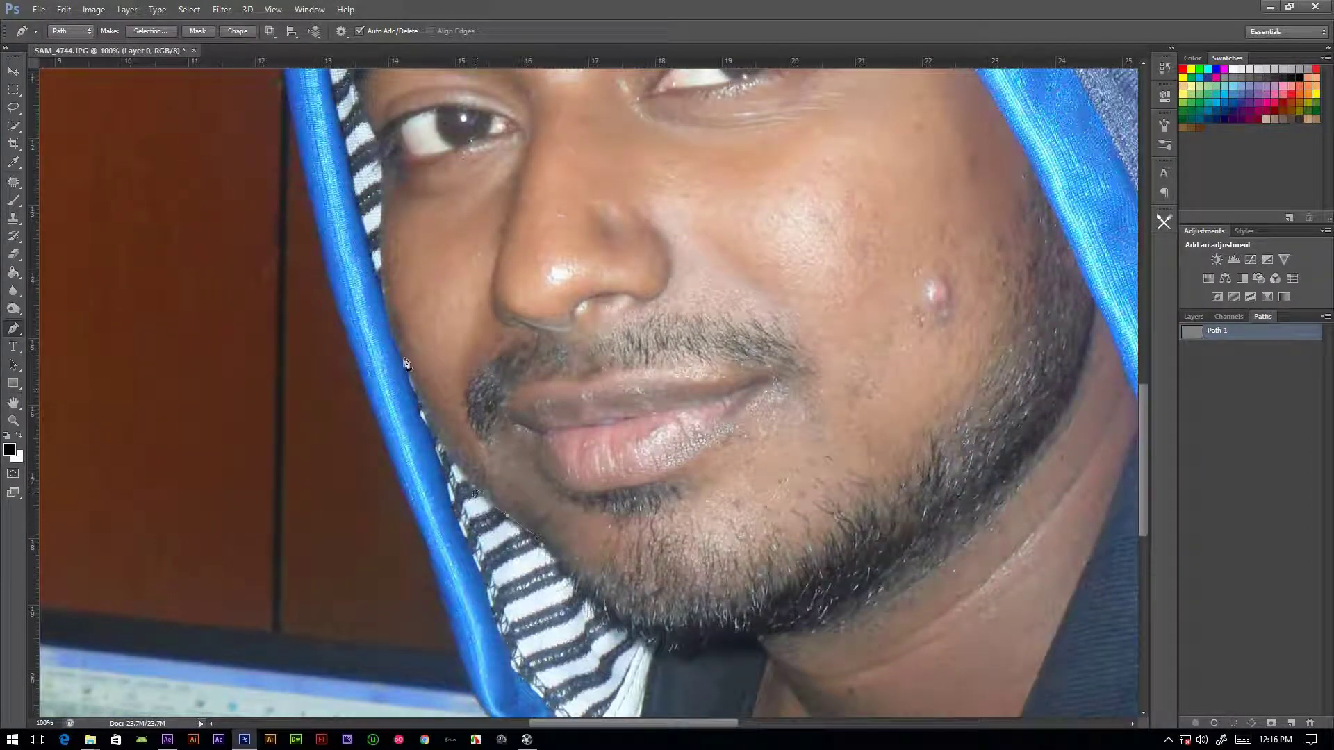
Trace Path 1 up the hood's inner edge, across the hairline and down to the jaw
{"action": "left_click_drag", "start_coordinate": [416, 401], "coordinate": [386, 320]}
{"action": "left_click", "coordinate": [380, 265]}
{"action": "left_click_drag", "start_coordinate": [377, 129], "coordinate": [439, 280]}
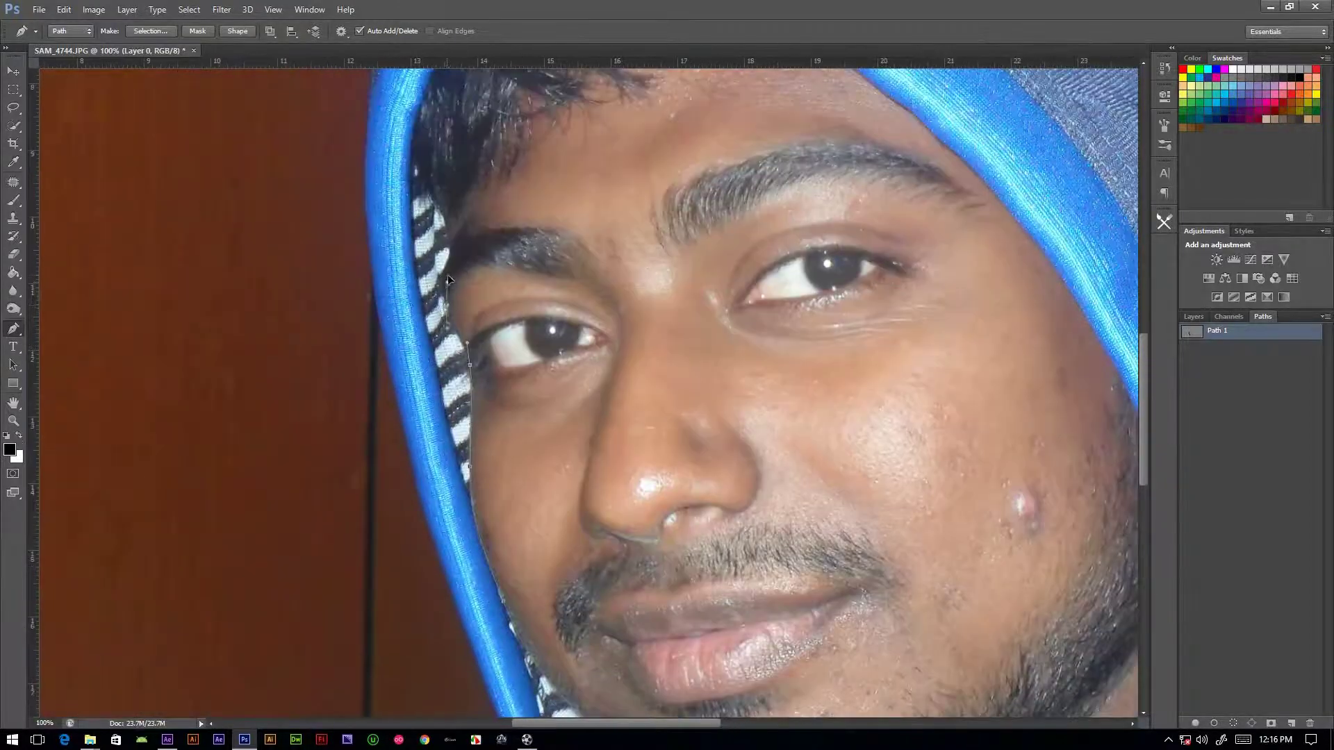
{"action": "left_click", "coordinate": [477, 158]}
{"action": "left_click", "coordinate": [520, 118]}
{"action": "left_click", "coordinate": [557, 103]}
{"action": "left_click_drag", "start_coordinate": [577, 95], "coordinate": [522, 248]}
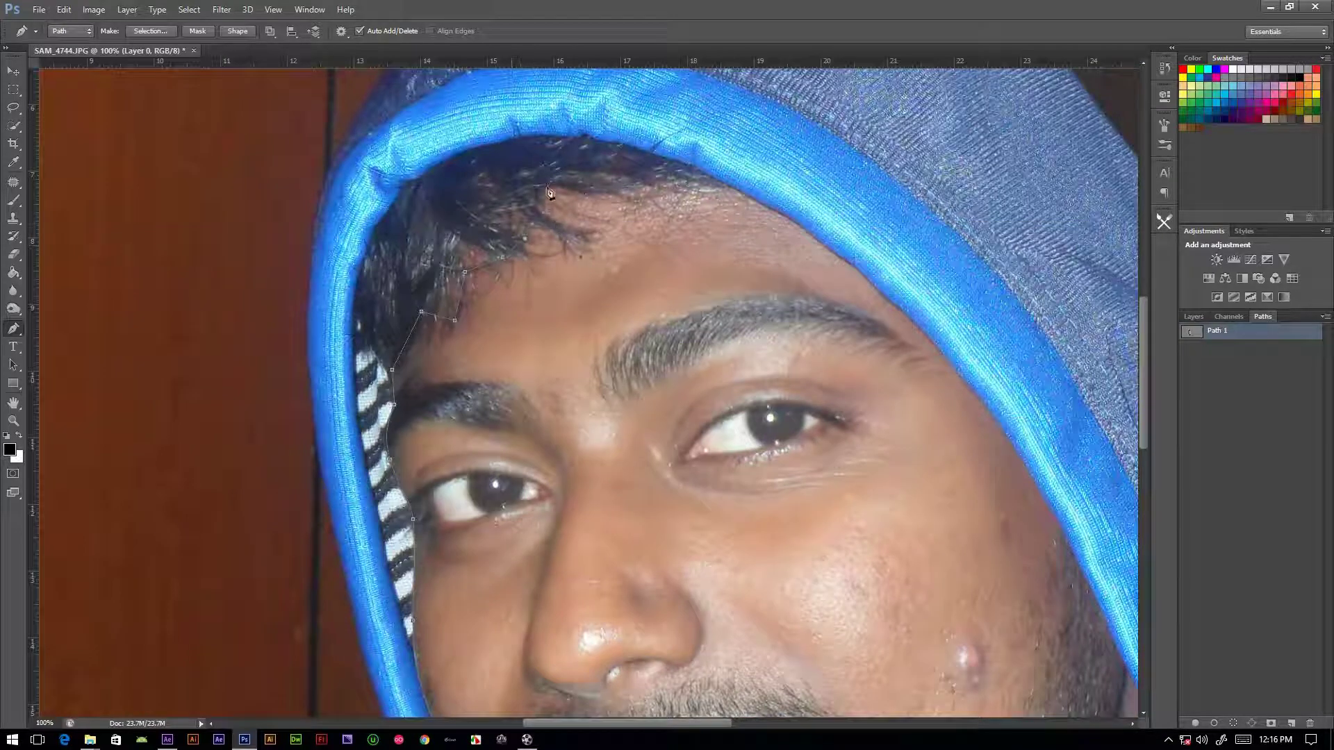
{"action": "left_click", "coordinate": [773, 209]}
{"action": "left_click", "coordinate": [816, 240]}
{"action": "left_click_drag", "start_coordinate": [944, 364], "coordinate": [812, 239]}
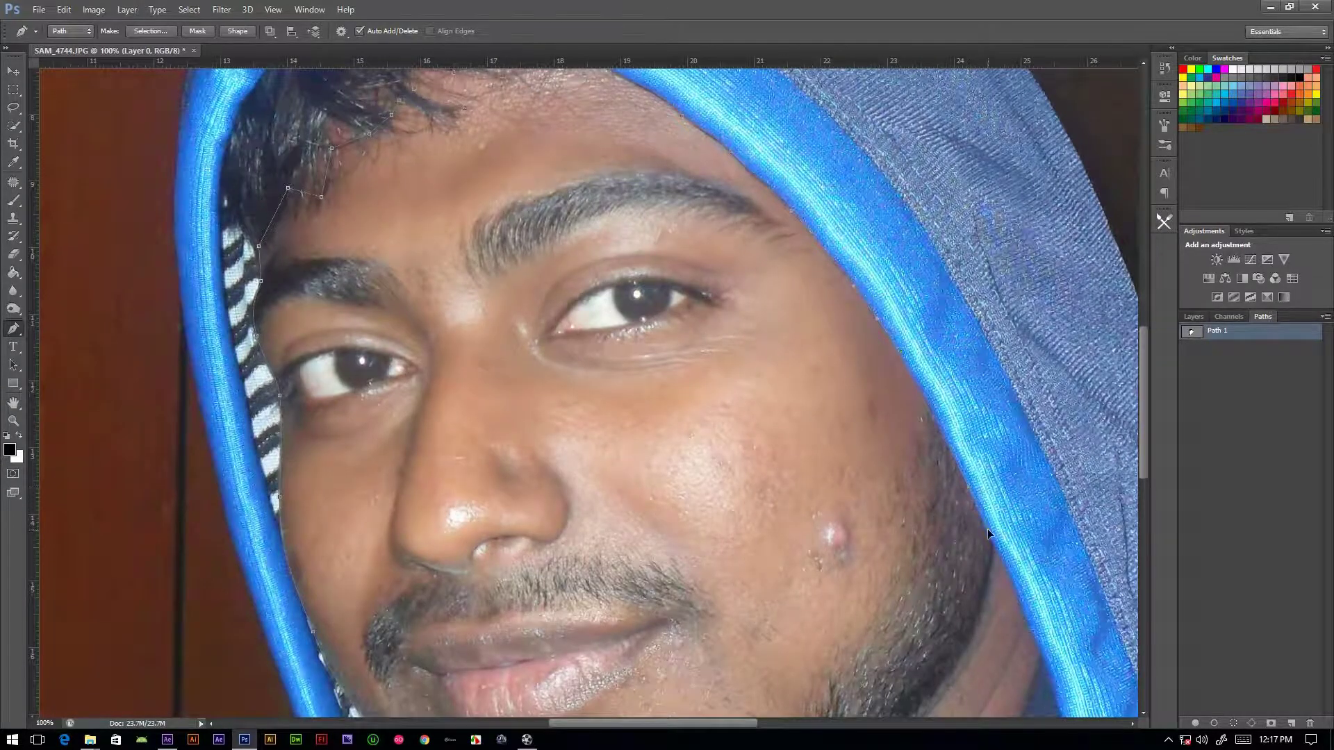
{"action": "left_click_drag", "start_coordinate": [987, 533], "coordinate": [938, 207]}
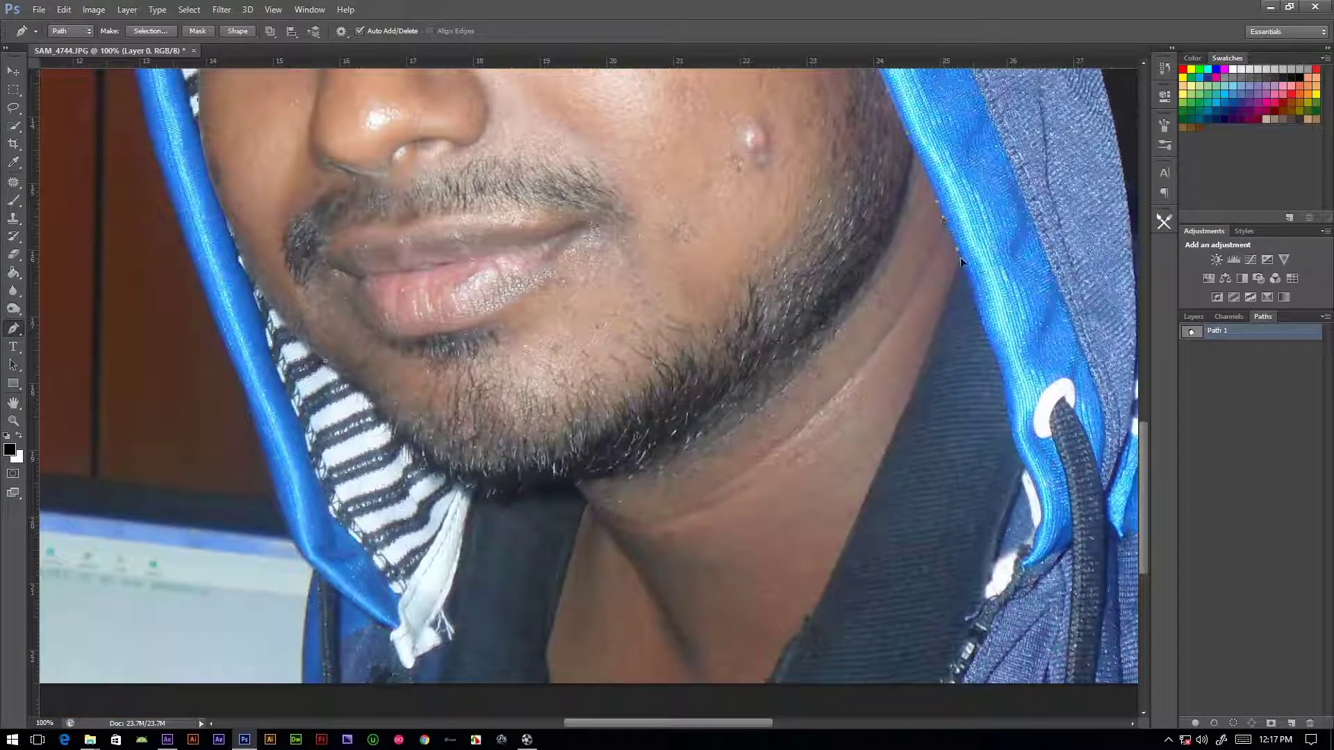
{"action": "left_click", "coordinate": [962, 263]}
Close the path along the photo's bottom edge and neck, then turn it into a selection
{"action": "left_click", "coordinate": [758, 689]}
{"action": "left_click", "coordinate": [562, 696]}
{"action": "left_click", "coordinate": [543, 648]}
{"action": "left_click", "coordinate": [553, 623]}
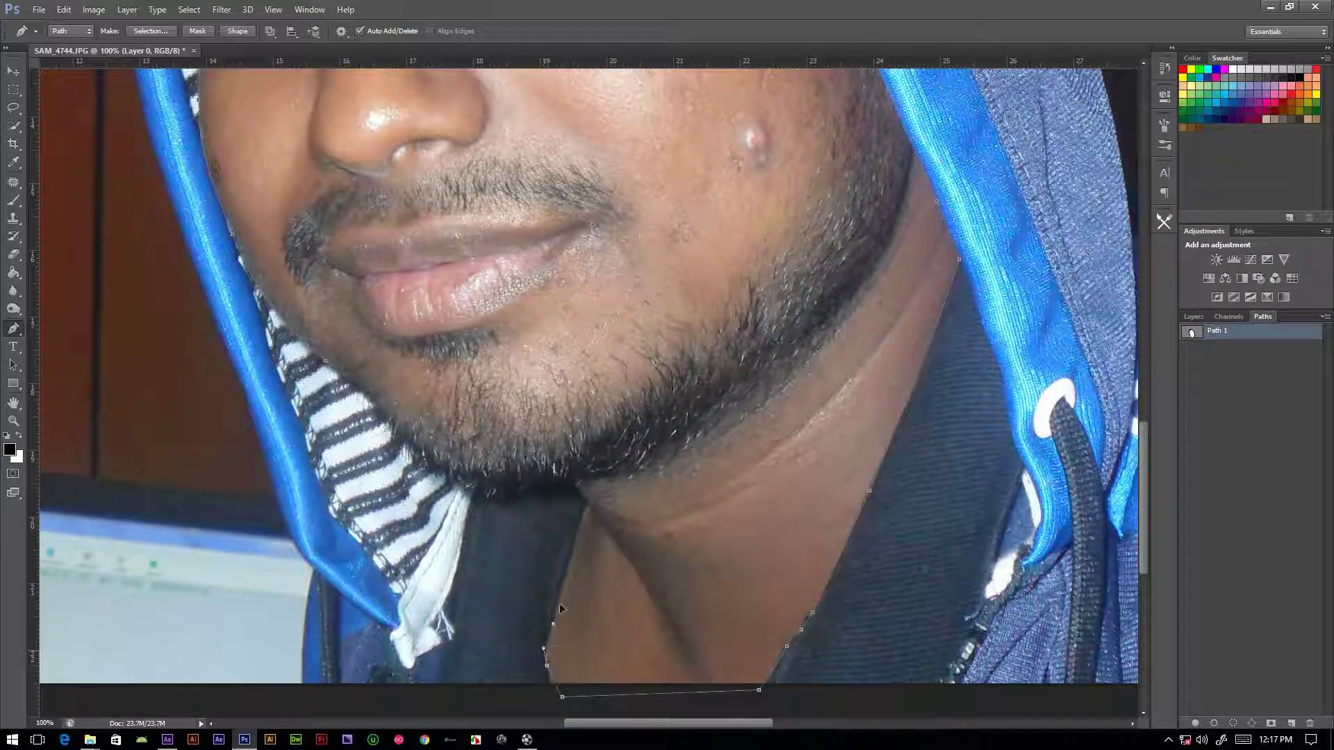
{"action": "left_click", "coordinate": [571, 549]}
{"action": "left_click", "coordinate": [587, 501]}
{"action": "left_click", "coordinate": [570, 475]}
{"action": "left_click_drag", "start_coordinate": [520, 486], "coordinate": [500, 485]}
{"action": "key", "text": "ctrl+minus"}
{"action": "key", "text": "ctrl+minus"}
{"action": "key", "text": "ctrl+minus"}
{"action": "key", "text": "ctrl+minus"}
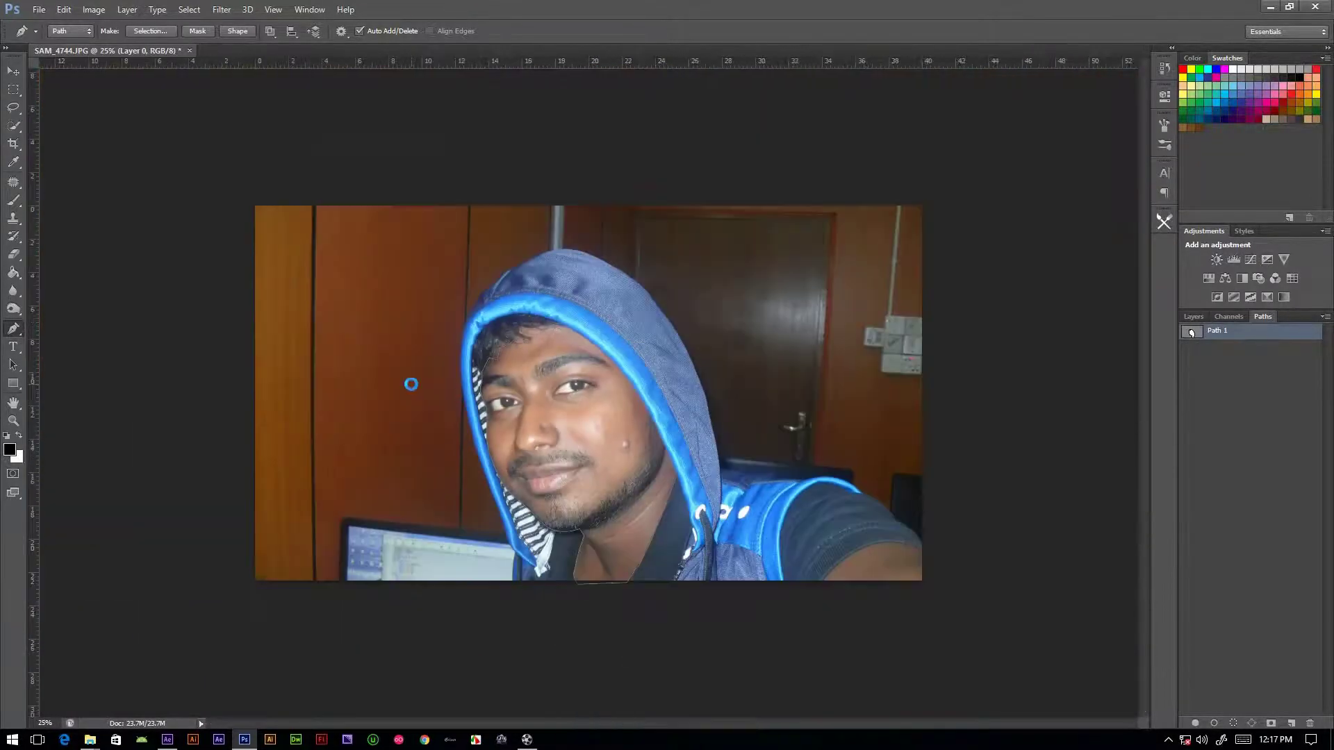
Run Delicious Skin 2's Skin Smoother at radius 40, creating the masked DS 89 px group
{"action": "key", "text": "ctrl+Return"}
{"action": "left_click", "coordinate": [1164, 221]}
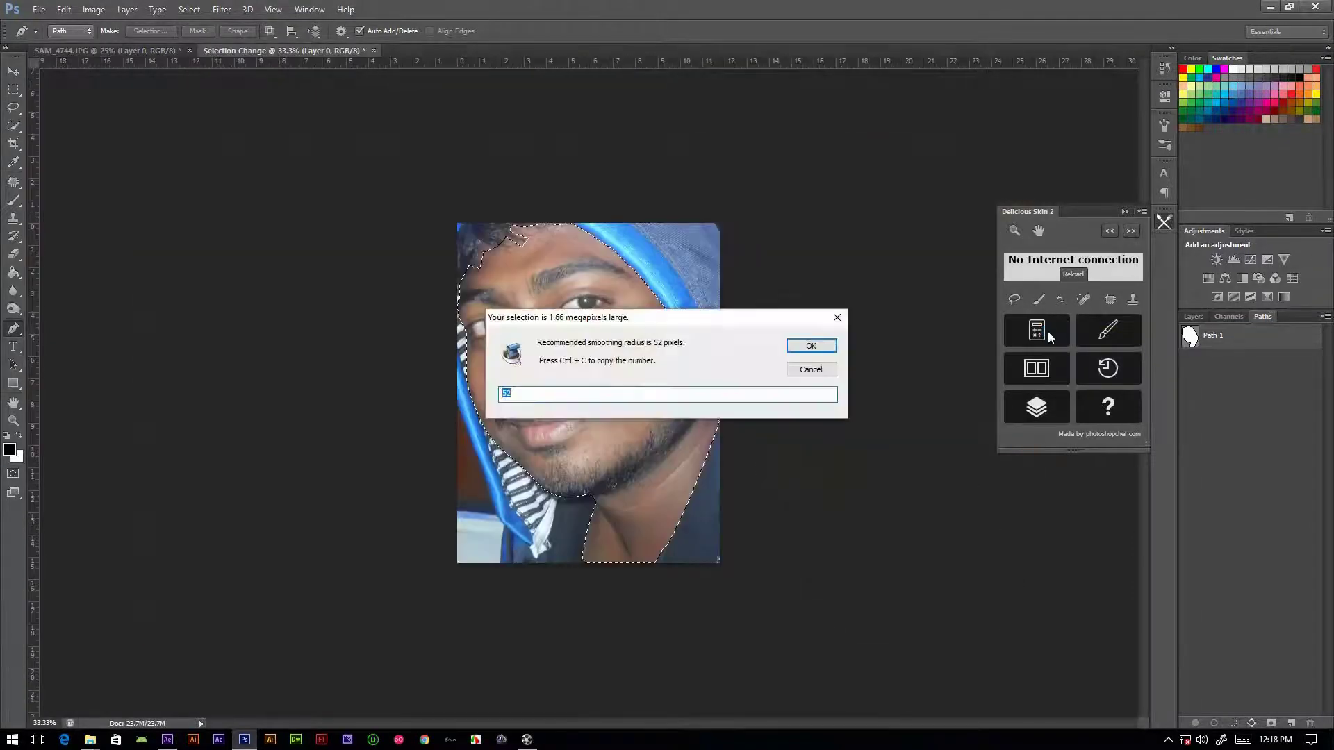
{"action": "type", "text": "40"}
{"action": "key", "text": "Return"}
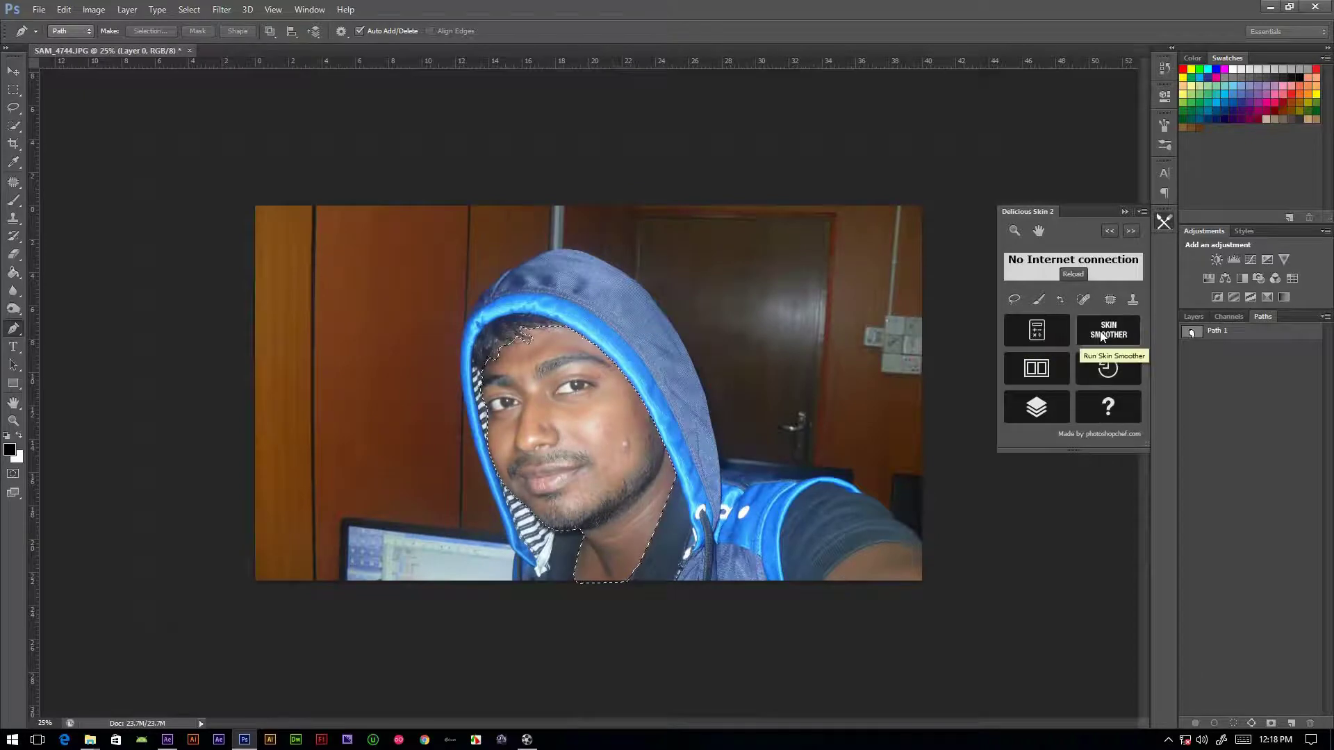
{"action": "left_click", "coordinate": [1103, 336]}
{"action": "type", "text": "40"}
{"action": "key", "text": "Return"}
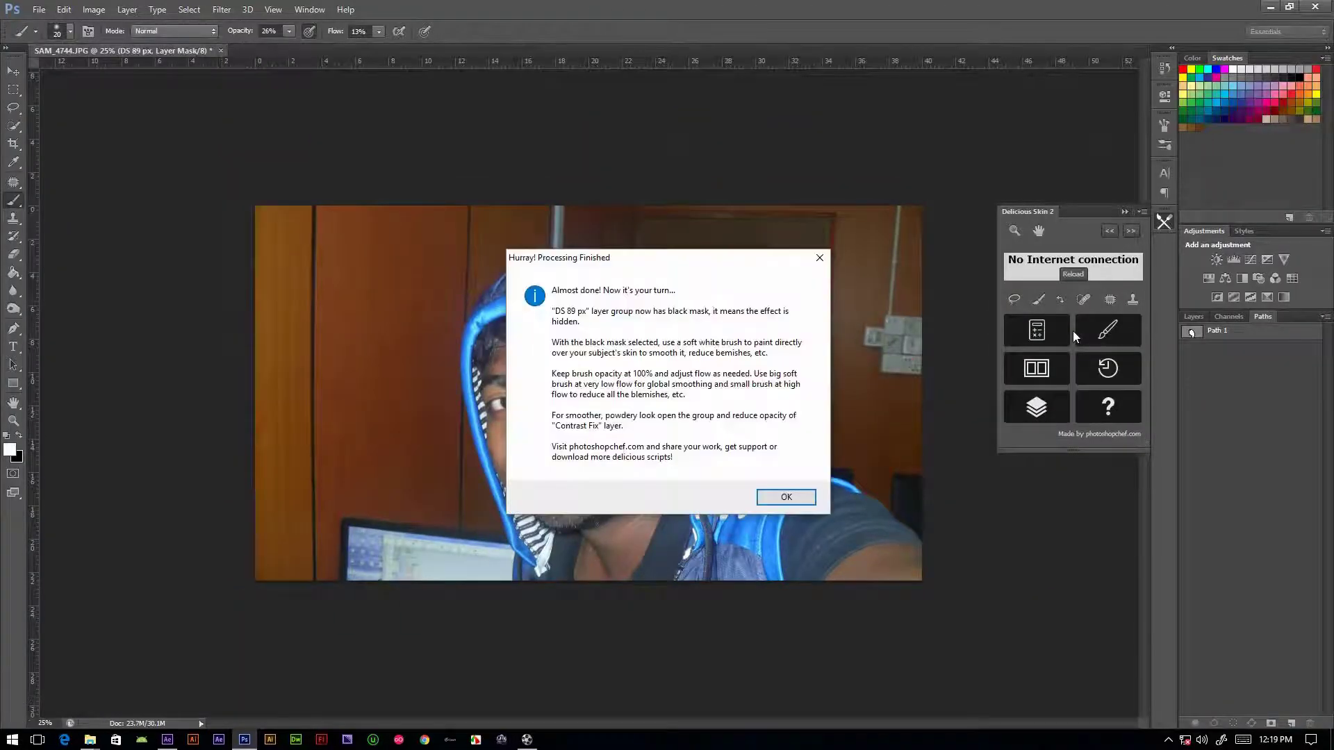
{"action": "left_click", "coordinate": [792, 499]}
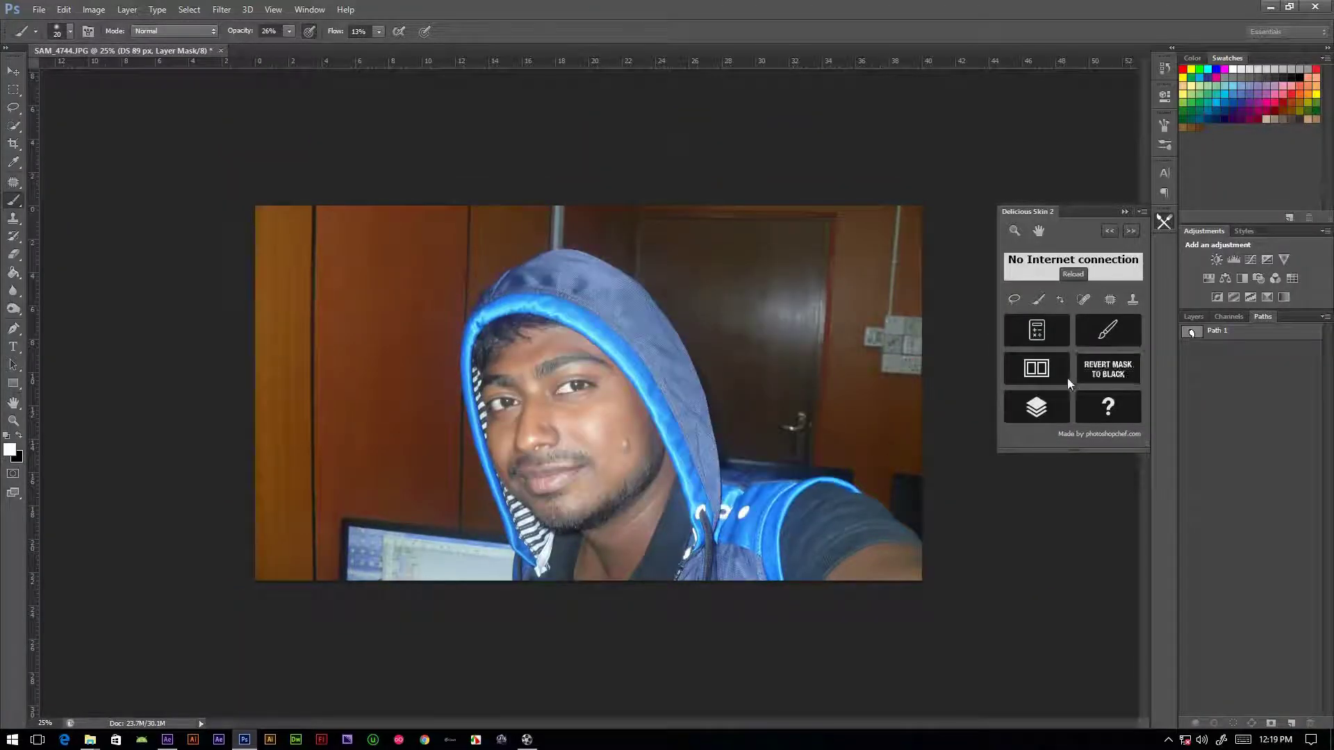
Switch to a 2-up view and set brush Opacity and Flow to 100%
{"action": "left_click", "coordinate": [1037, 370]}
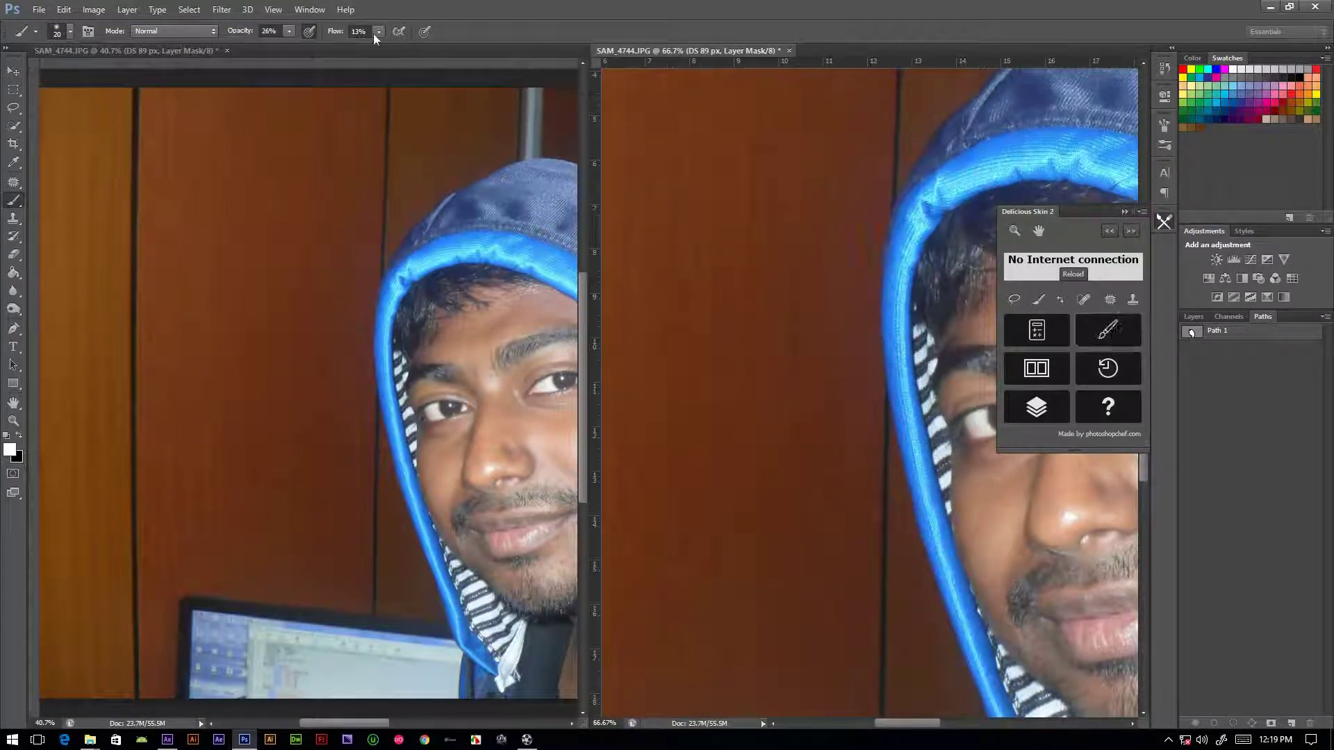
{"action": "left_click", "coordinate": [289, 31]}
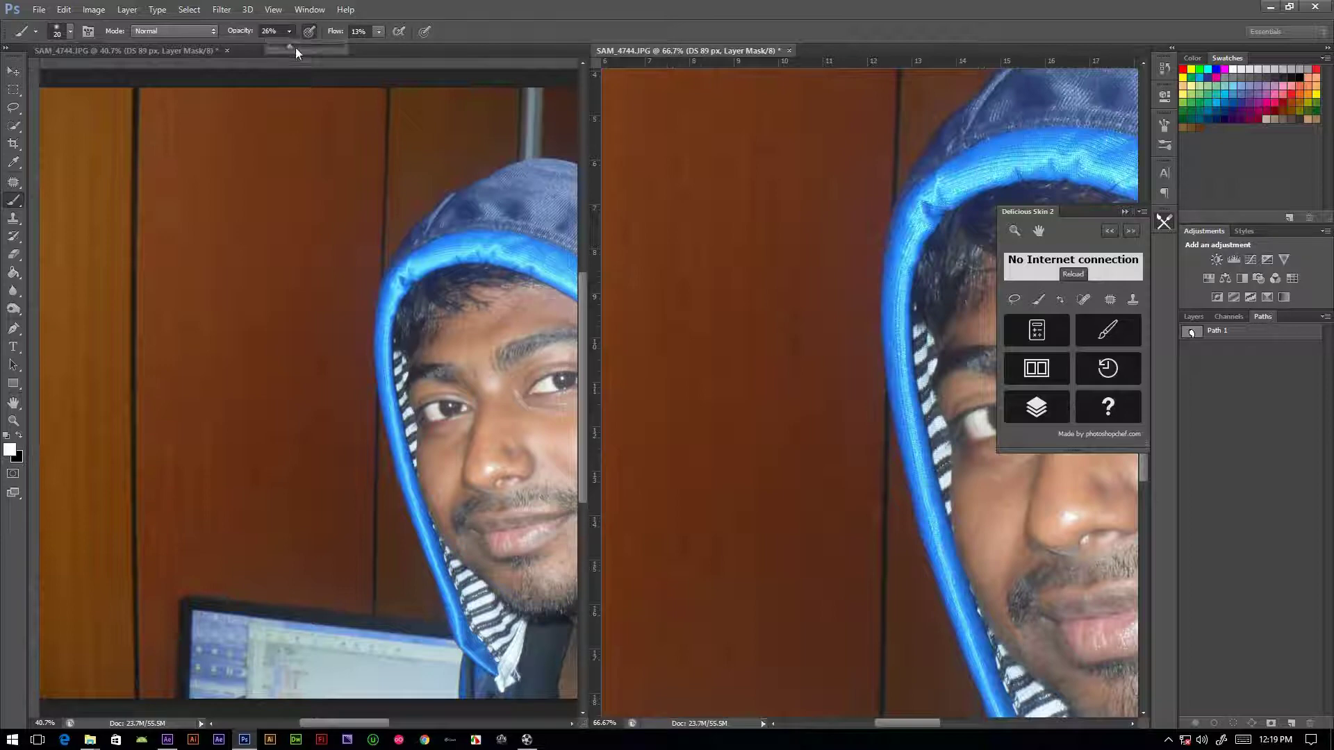
{"action": "left_click", "coordinate": [379, 32]}
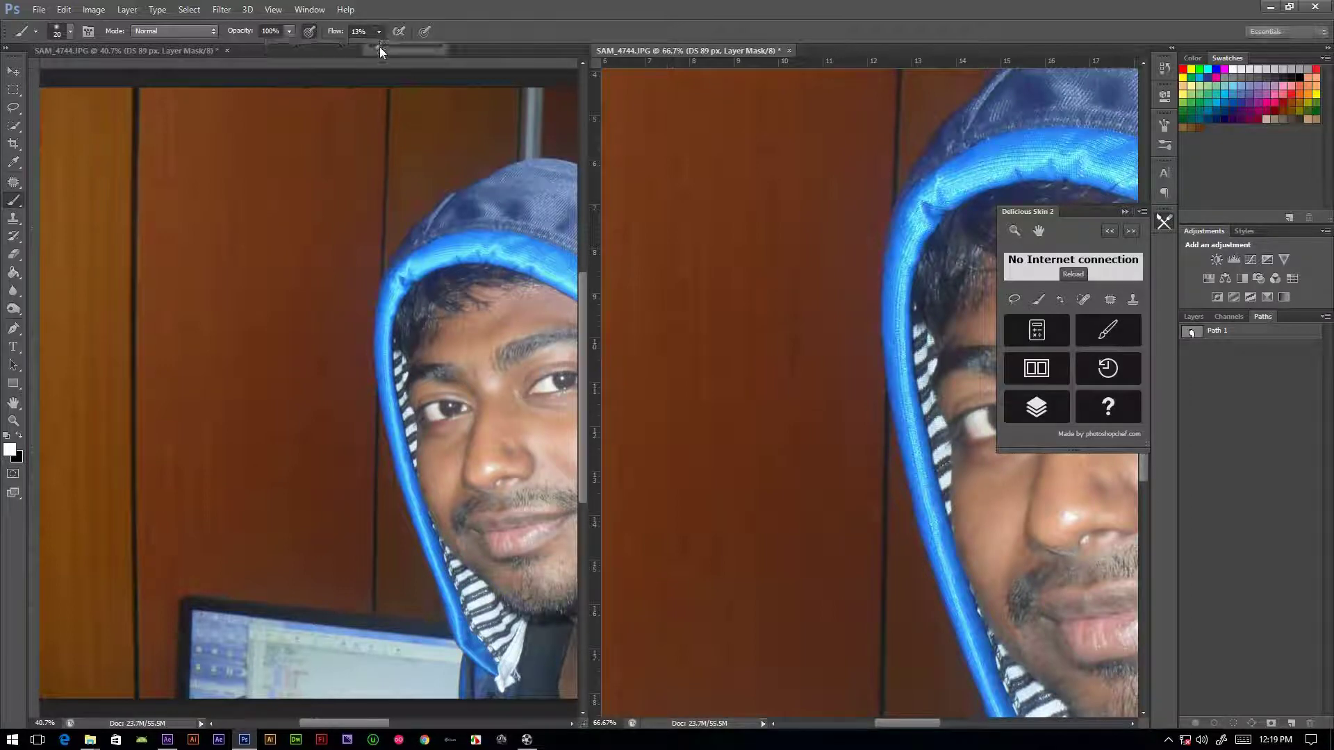
{"action": "left_click_drag", "start_coordinate": [447, 52], "coordinate": [448, 52]}
Paint smoothing over the cheek pimple and cheek edge with a 150 px brush
{"action": "left_click_drag", "start_coordinate": [708, 486], "coordinate": [618, 476]}
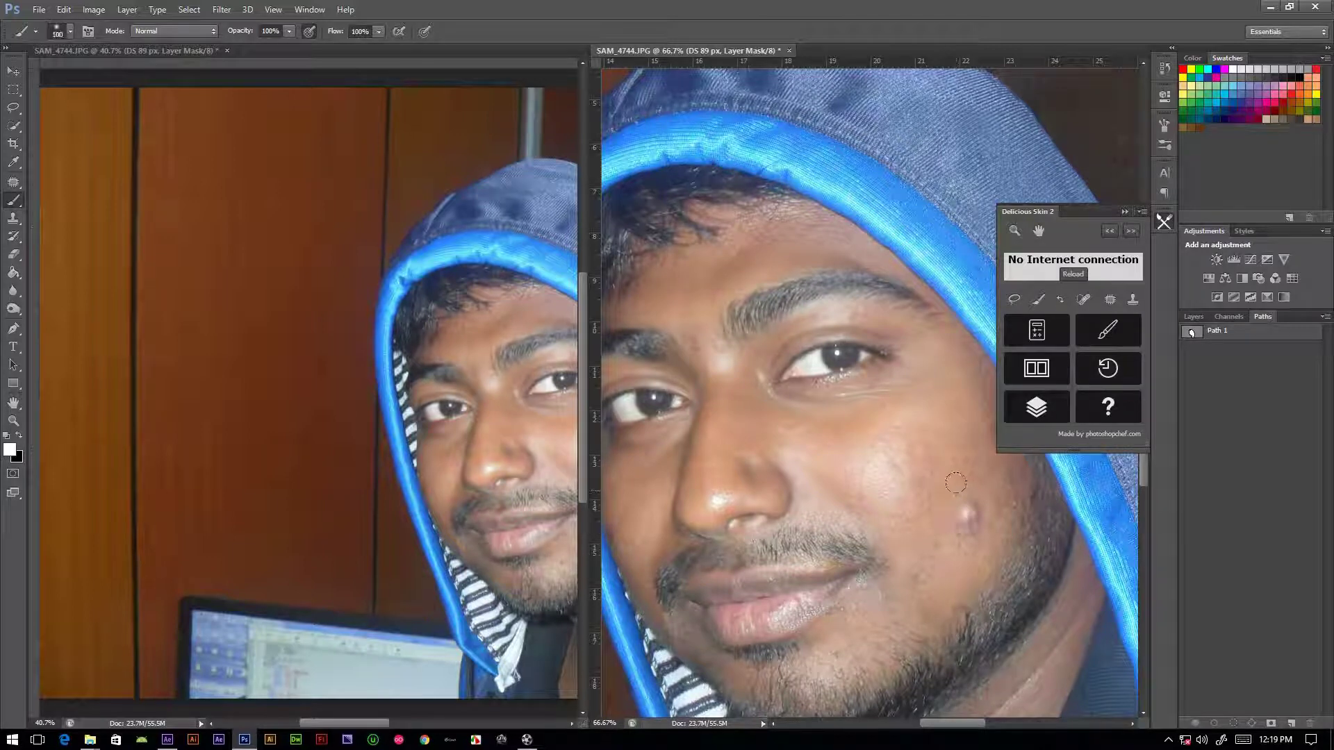
{"action": "left_click_drag", "start_coordinate": [962, 499], "coordinate": [958, 510]}
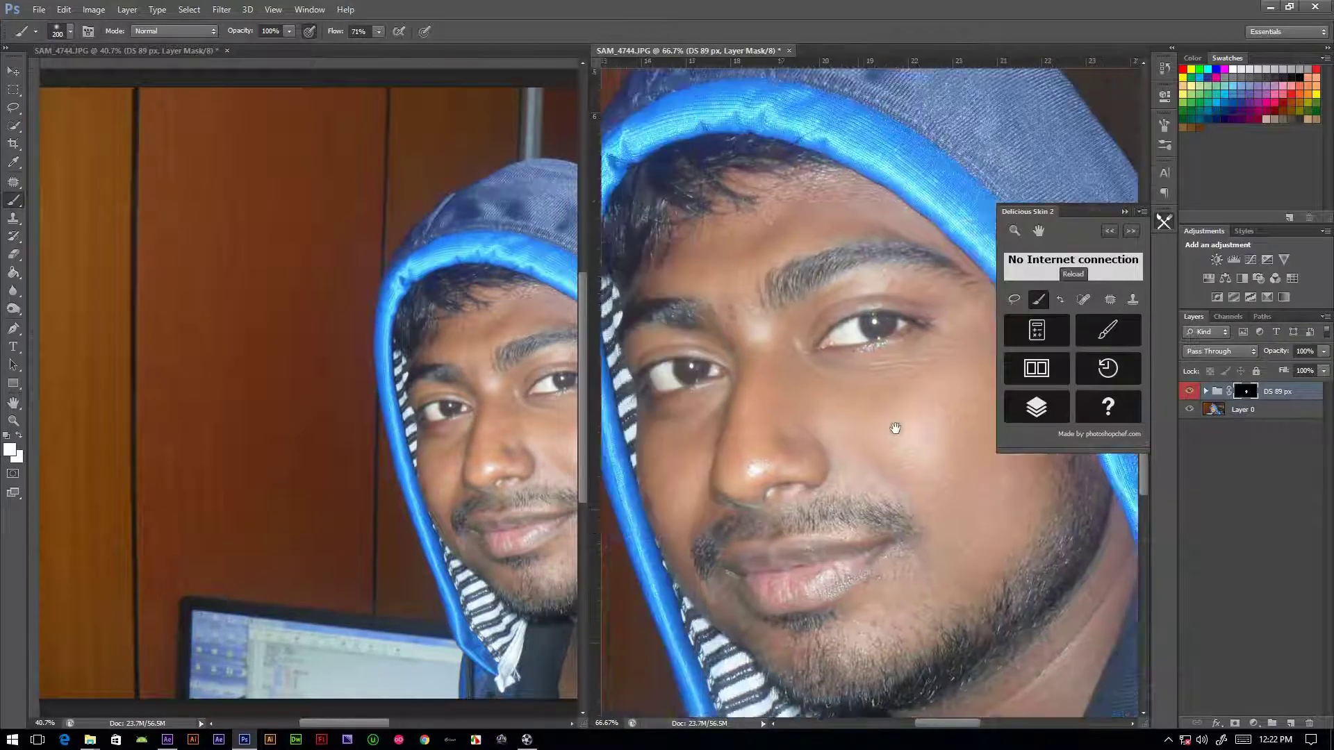
{"action": "scroll", "coordinate": [800, 415], "scroll_direction": "left", "scroll_amount": 5}
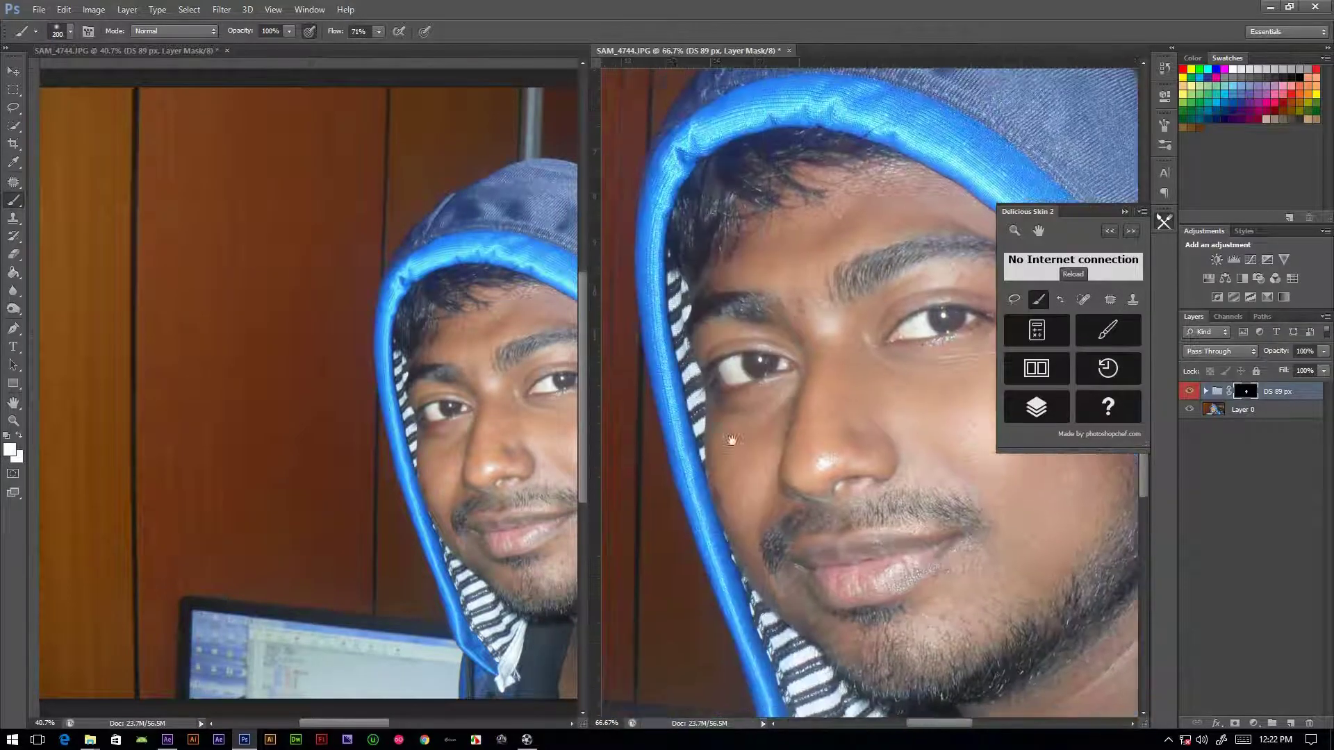
{"action": "key", "text": "bracketleft"}
{"action": "key", "text": "bracketleft"}
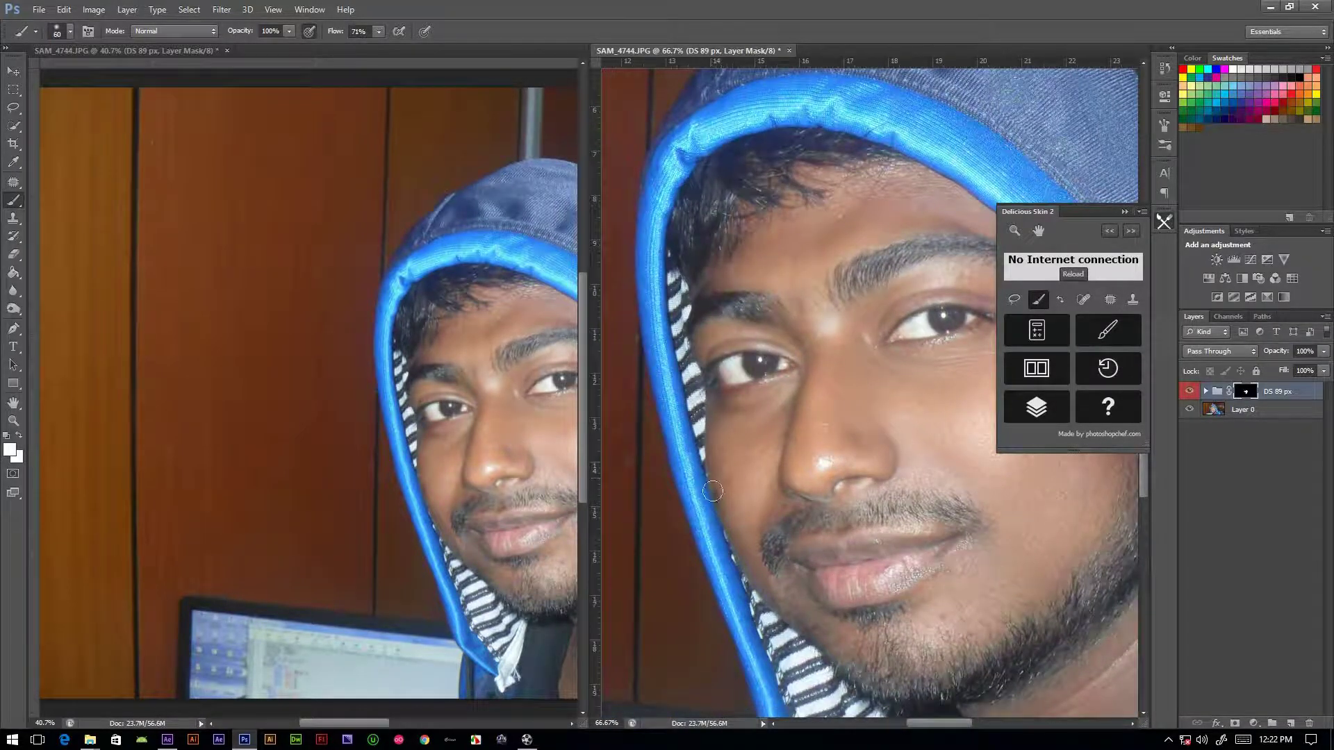
{"action": "mouse_move", "coordinate": [713, 491]}
{"action": "left_mouse_down"}
{"action": "mouse_move", "coordinate": [724, 514]}
{"action": "mouse_move", "coordinate": [767, 509]}
{"action": "left_mouse_up"}
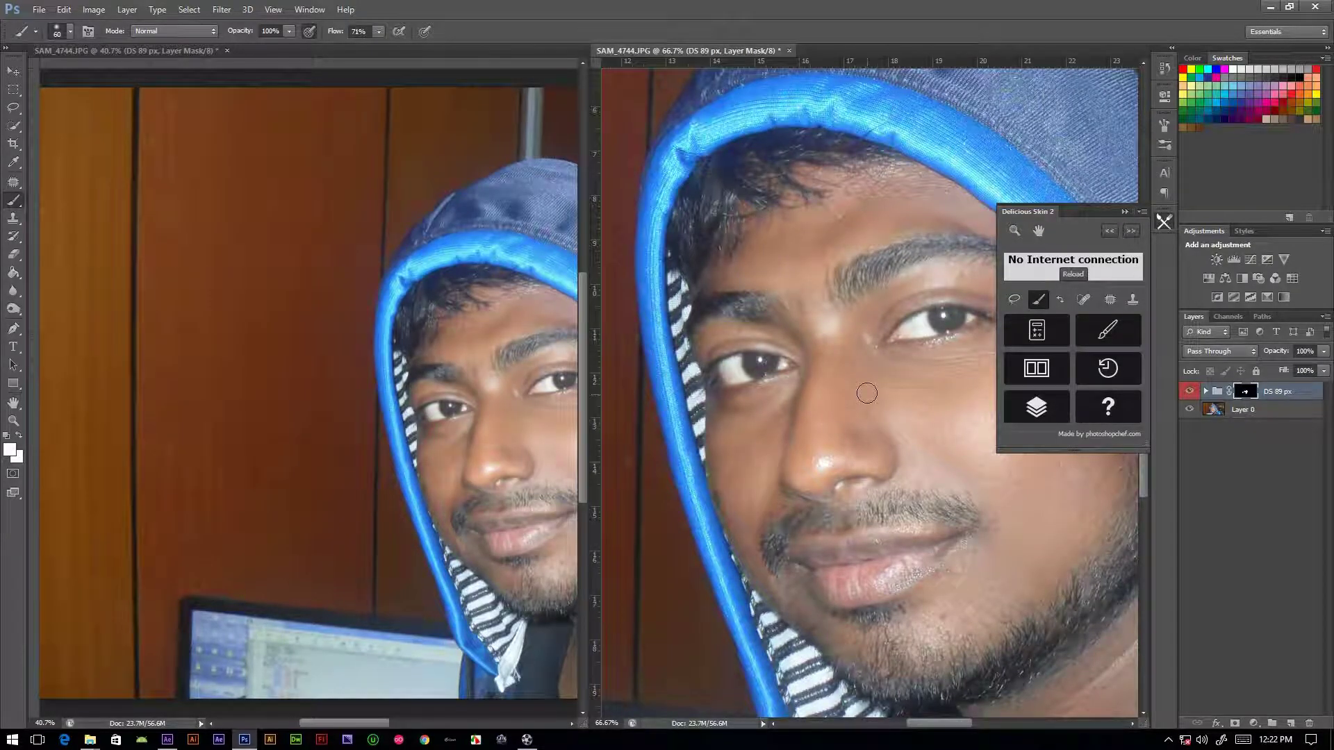
{"action": "left_click", "coordinate": [378, 31]}
{"action": "left_click_drag", "start_coordinate": [381, 48], "coordinate": [405, 49]}
Reload Path 1 from the Paths panel as the face selection
{"action": "left_click", "coordinate": [1263, 317]}
{"action": "left_click", "coordinate": [1226, 333]}
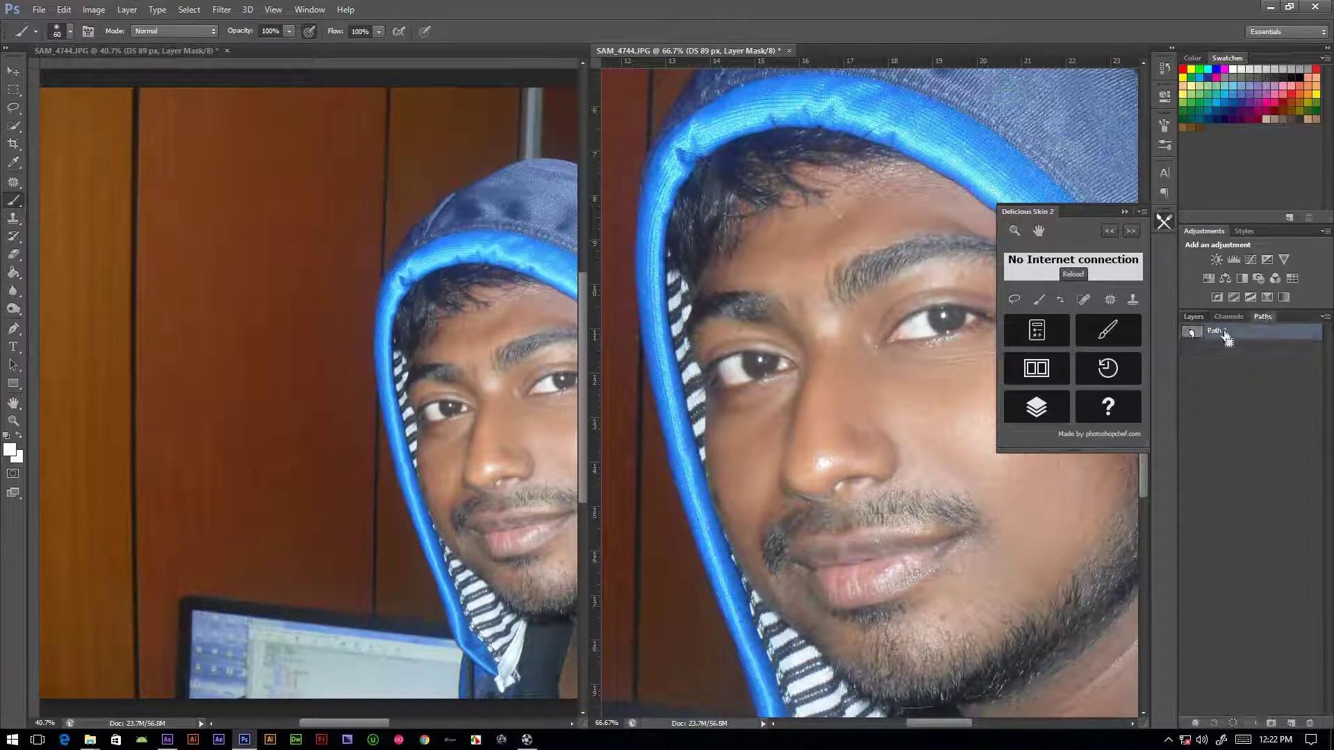
{"action": "left_click", "coordinate": [1226, 333], "text": "ctrl"}
Paint smoothing across the forehead with a 175 px brush, then along the jaw and chin
{"action": "left_click", "coordinate": [1083, 299]}
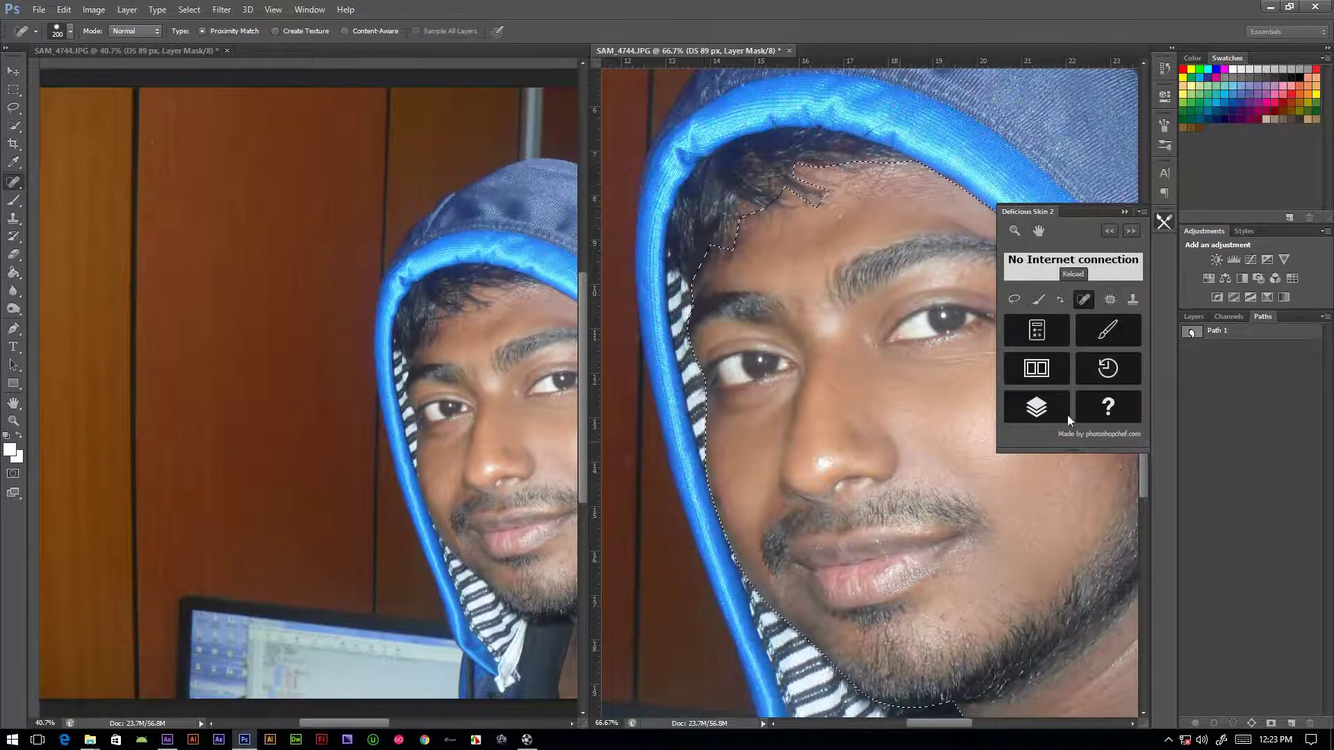
{"action": "key", "text": "b"}
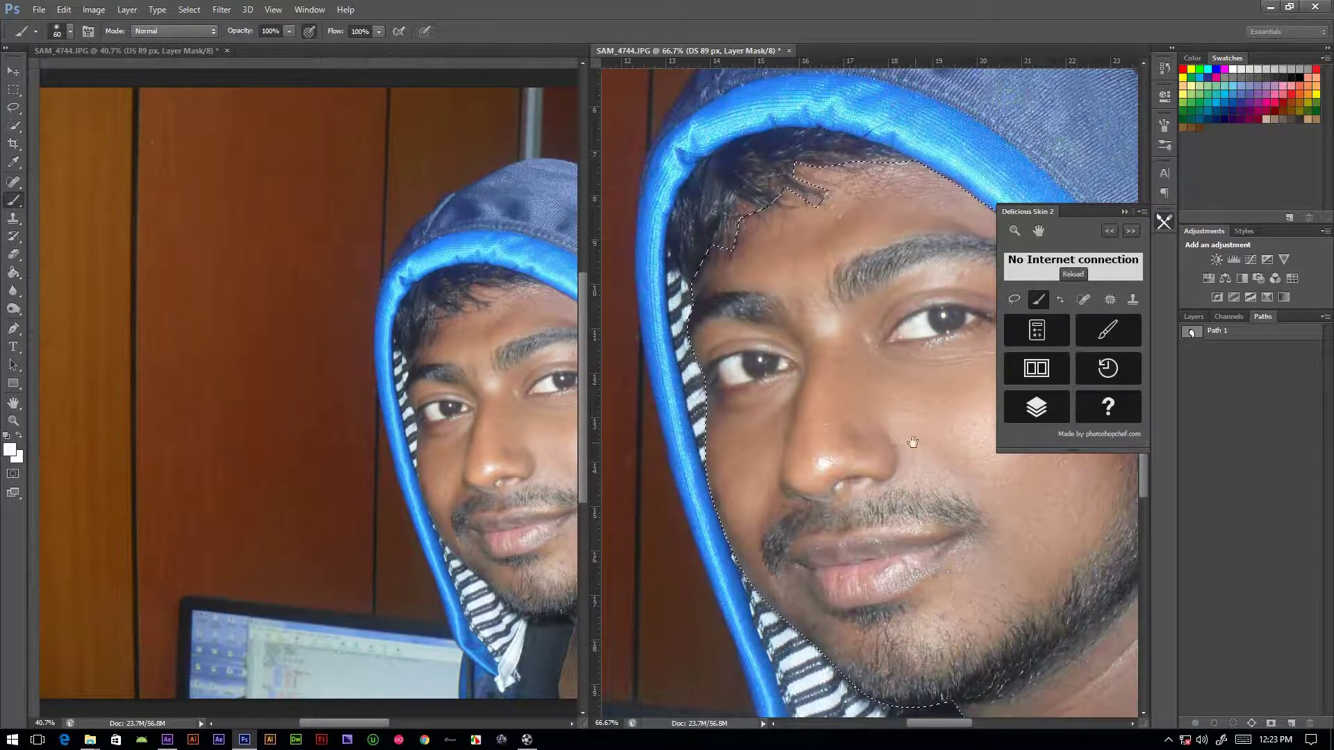
{"action": "left_click_drag", "start_coordinate": [947, 417], "coordinate": [871, 402]}
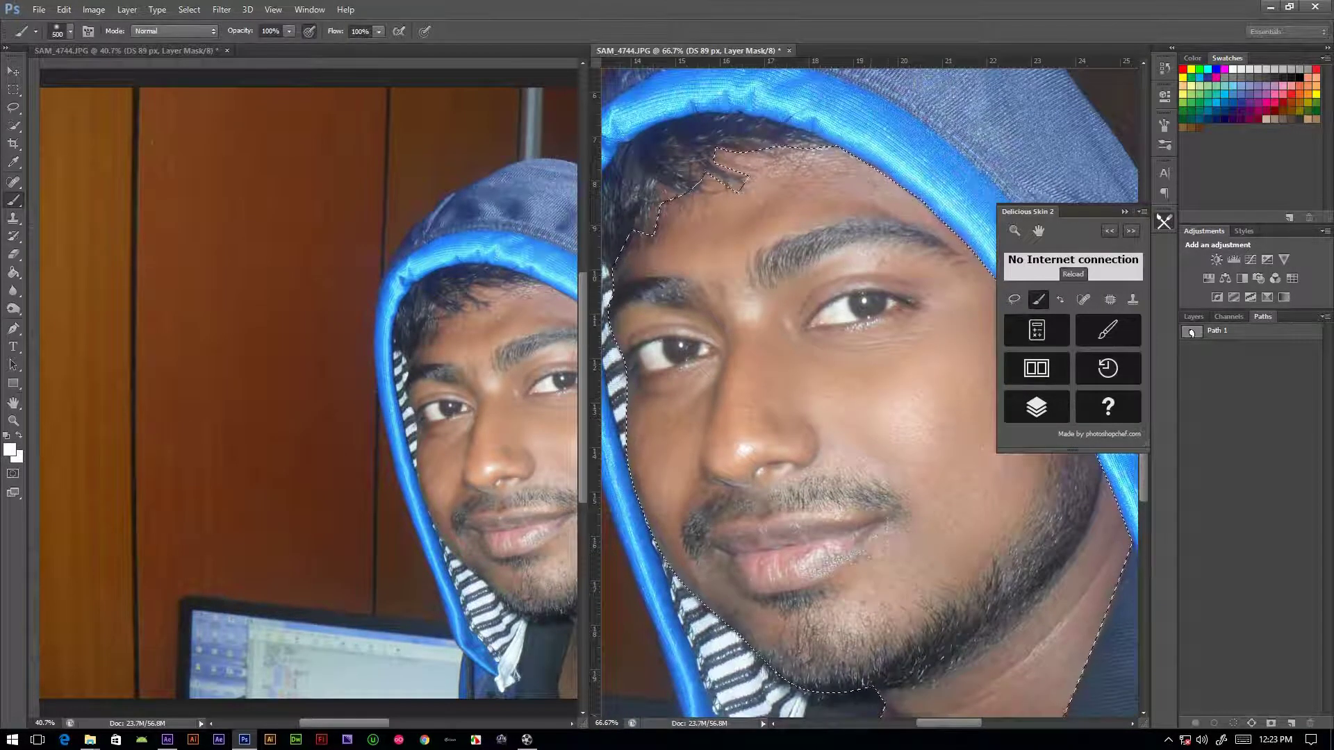
{"action": "key", "text": "bracketright"}
{"action": "key", "text": "bracketright"}
{"action": "key", "text": "bracketright"}
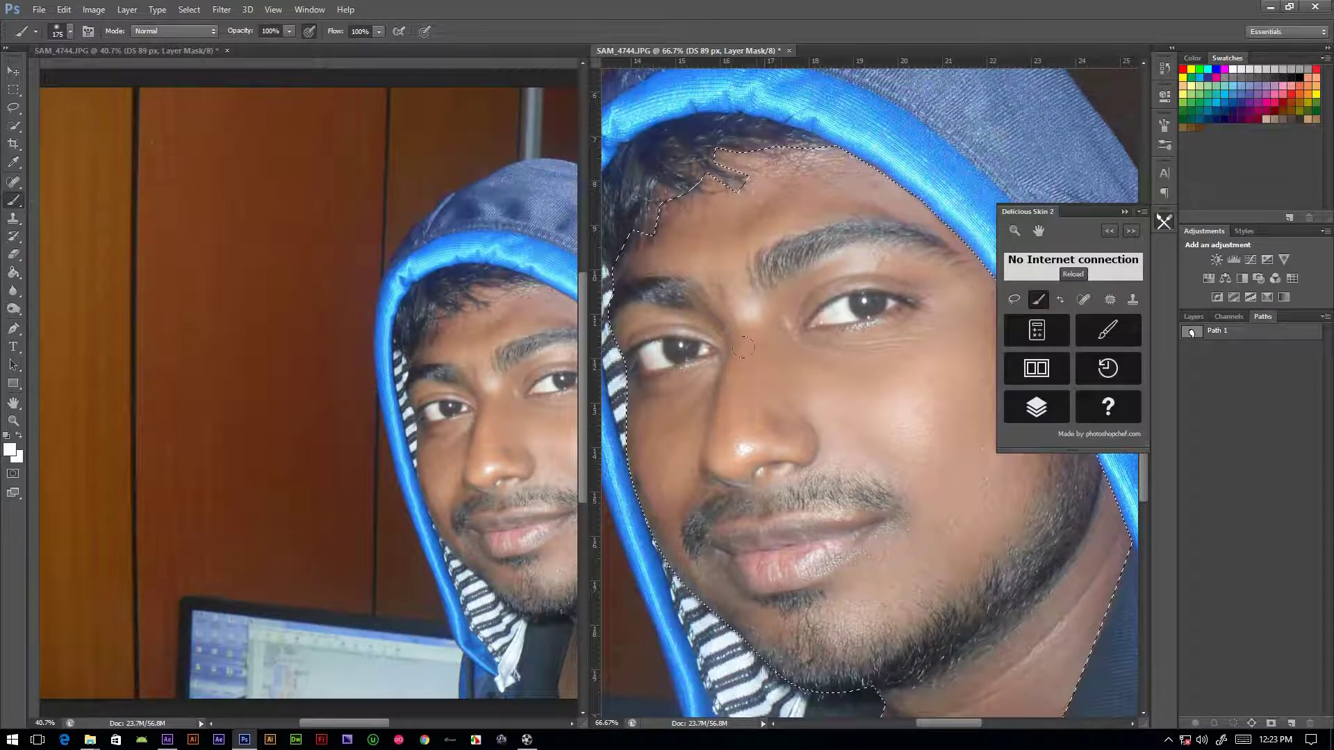
{"action": "left_click_drag", "start_coordinate": [742, 346], "coordinate": [917, 295]}
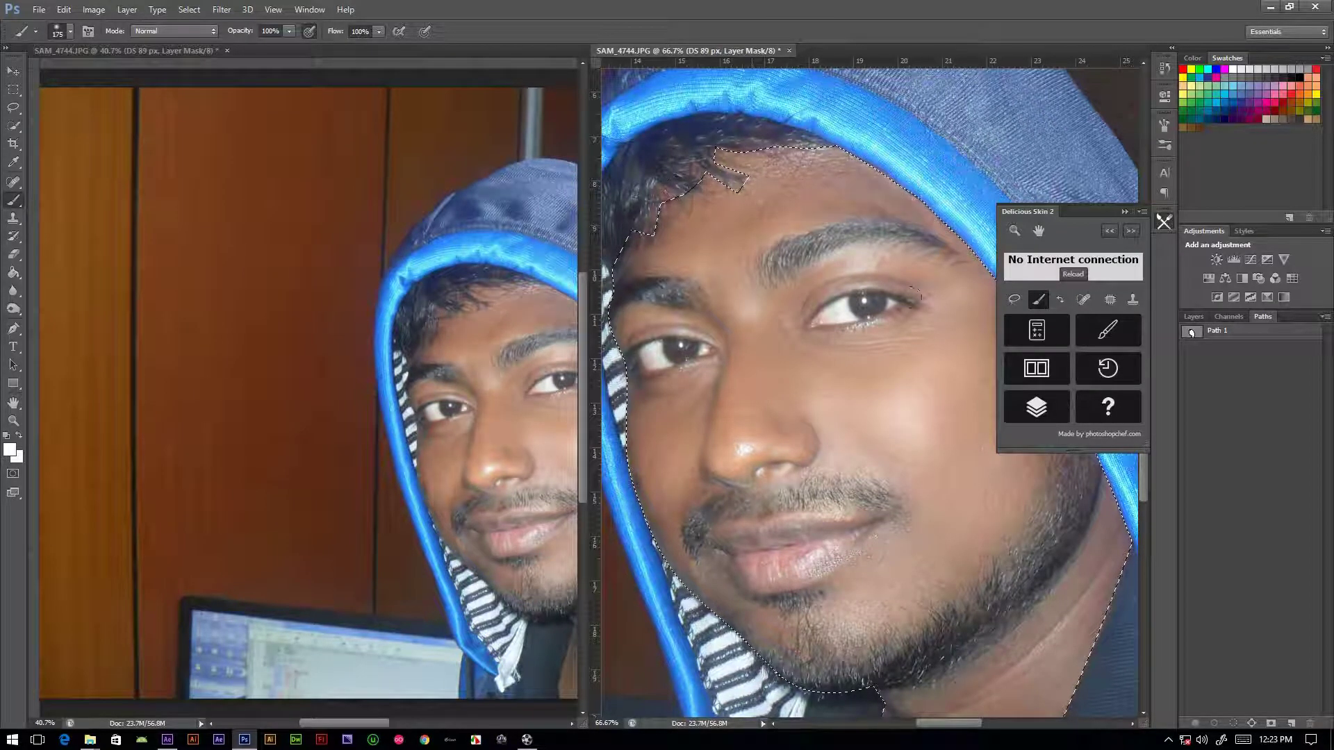
{"action": "scroll", "coordinate": [774, 348], "scroll_direction": "right", "scroll_amount": 5}
{"action": "scroll", "coordinate": [818, 261], "scroll_direction": "down", "scroll_amount": 1}
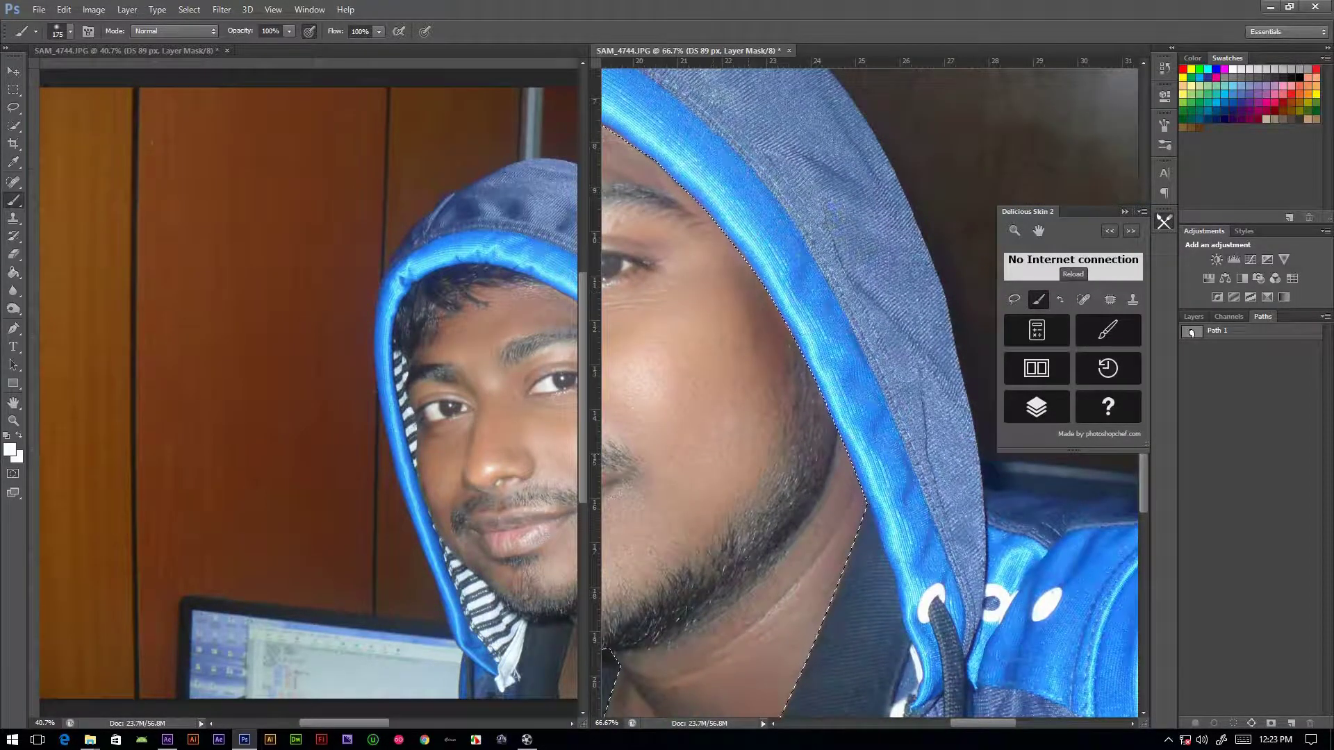
{"action": "key", "text": "ctrl+minus"}
{"action": "key", "text": "ctrl+minus"}
{"action": "key", "text": "ctrl+minus"}
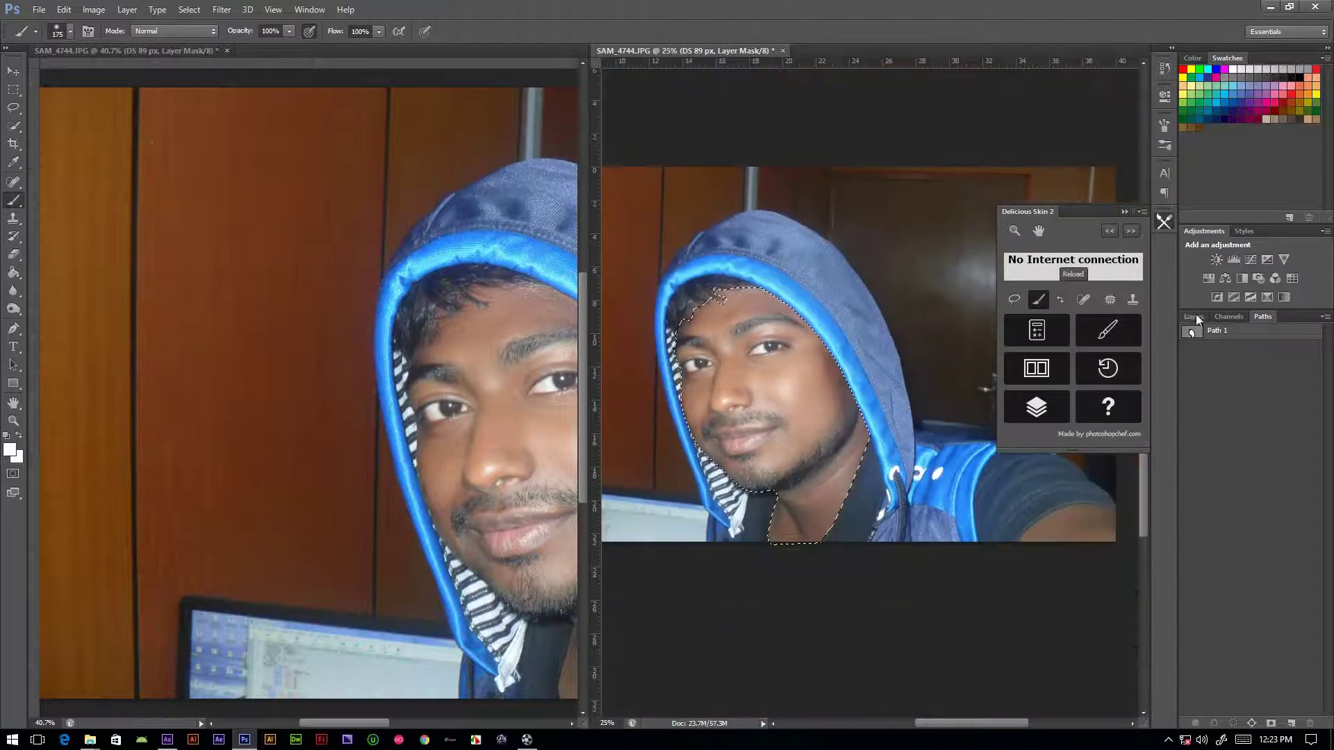
{"action": "left_click", "coordinate": [1193, 316]}
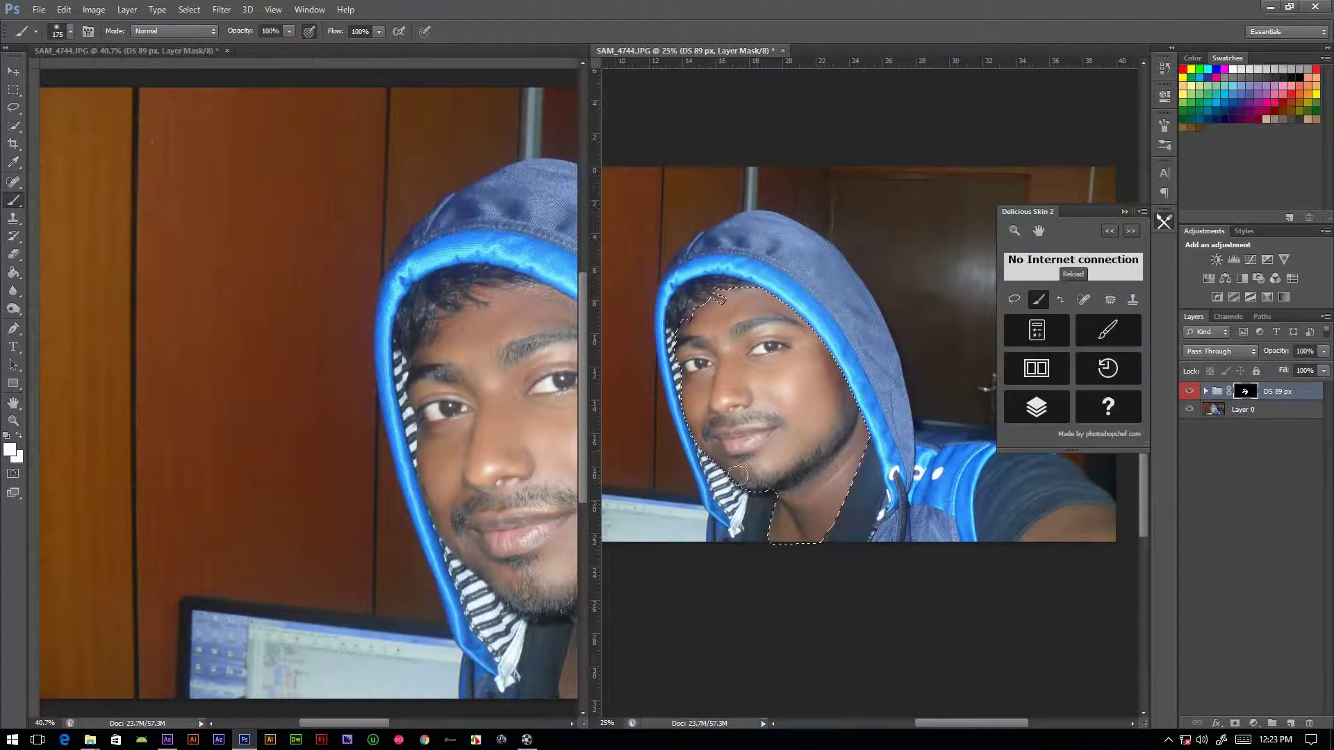
{"action": "left_click_drag", "start_coordinate": [722, 462], "coordinate": [778, 460]}
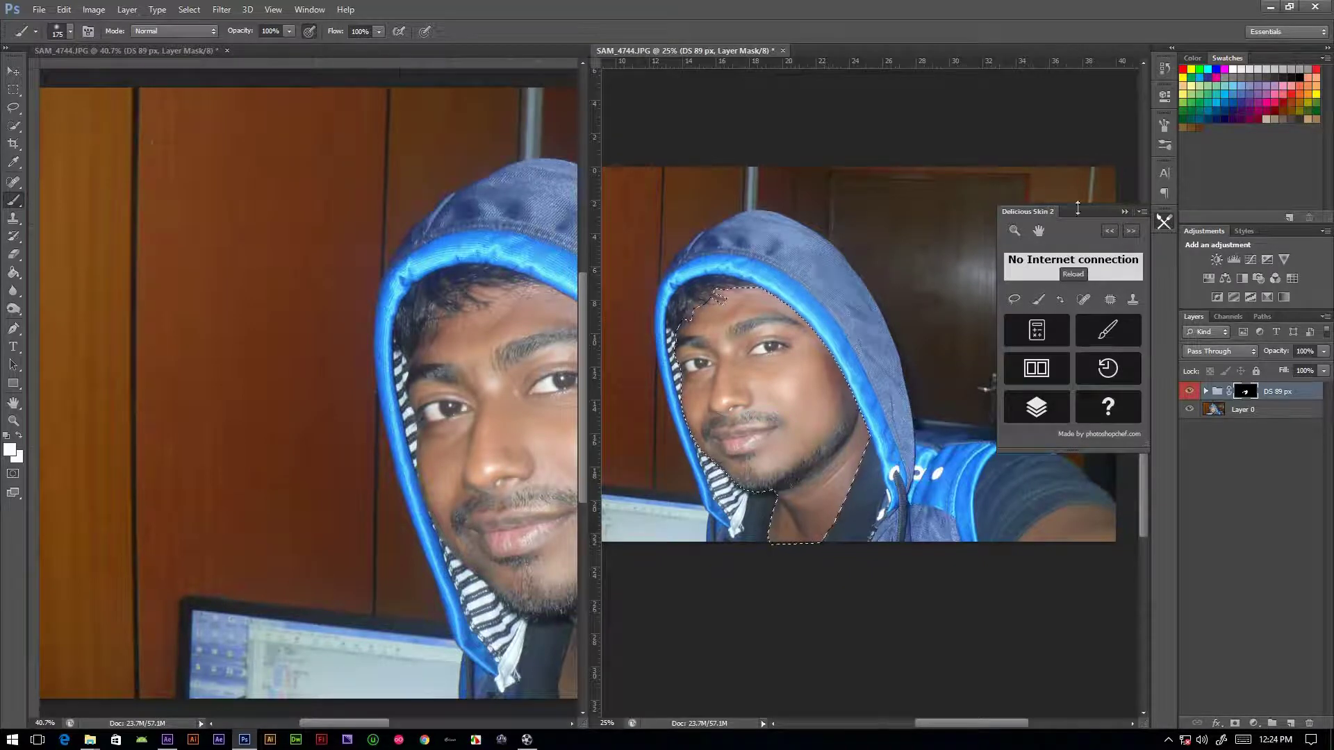
Close Delicious Skin and the second view, then lighten the whole mask with Curves
{"action": "left_click", "coordinate": [1124, 211]}
{"action": "key", "text": "ctrl+w"}
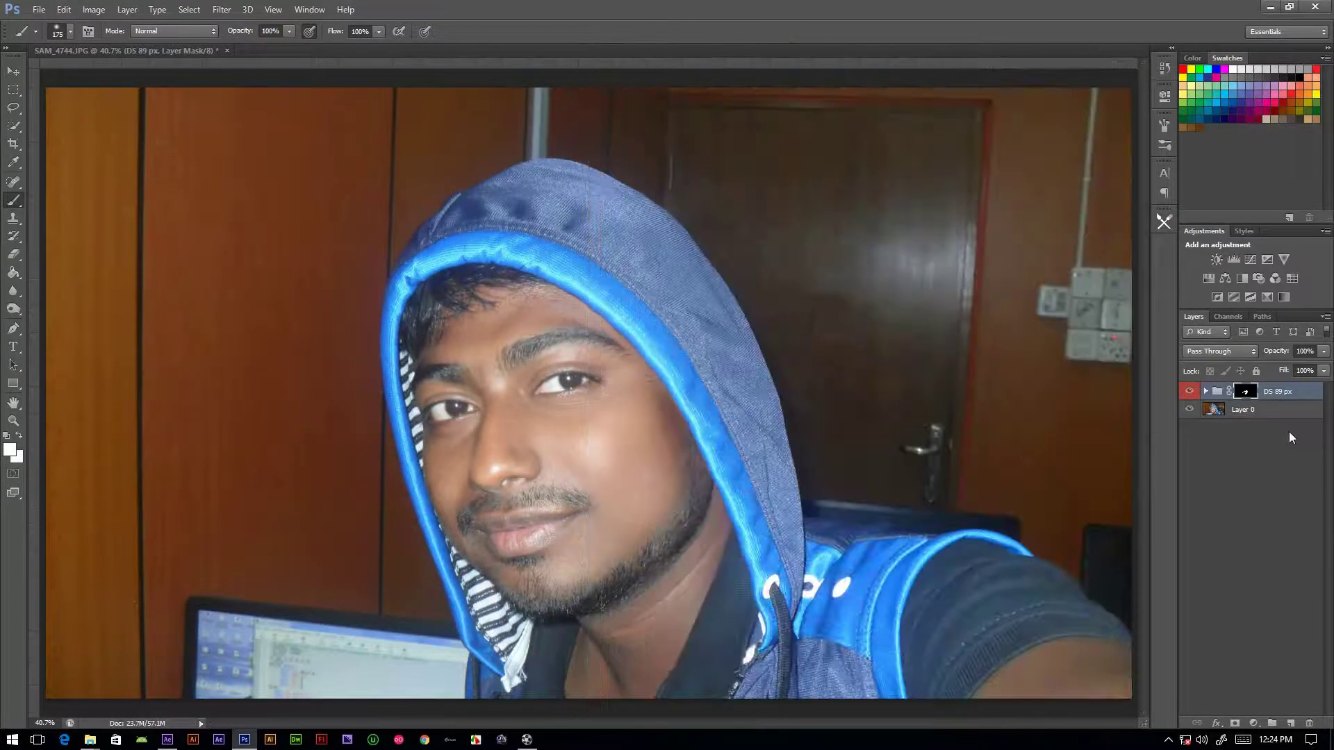
{"action": "key", "text": "ctrl+minus"}
{"action": "key", "text": "ctrl+minus"}
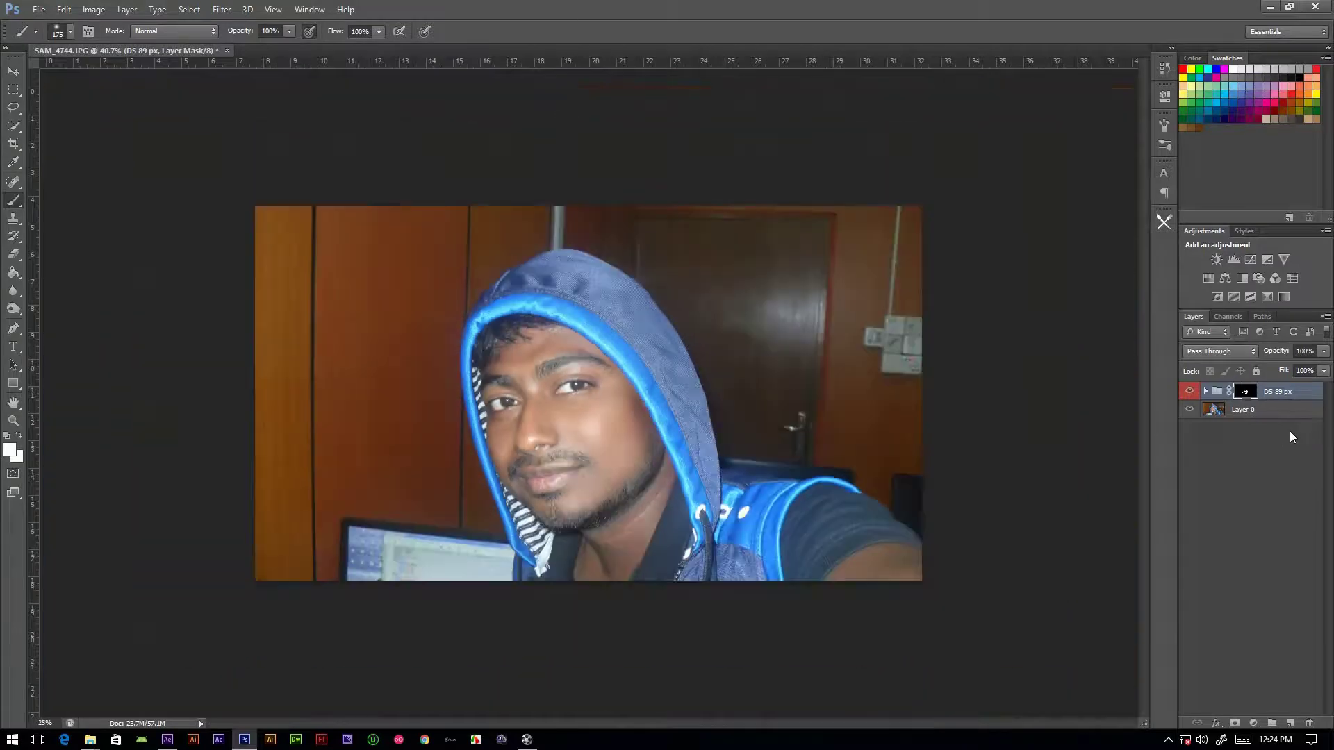
{"action": "key", "text": "ctrl+minus"}
{"action": "key", "text": "ctrl+minus"}
{"action": "key", "text": "ctrl+a"}
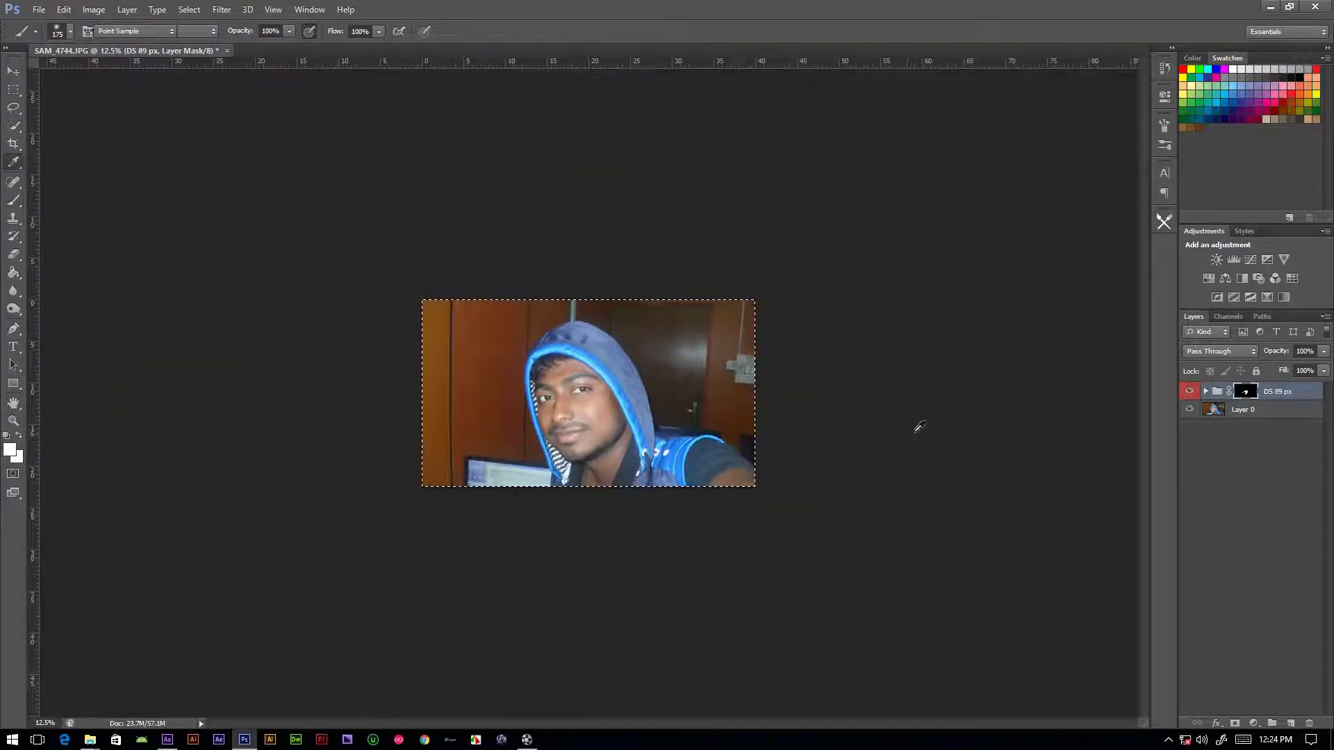
{"action": "key", "text": "ctrl+m"}
{"action": "left_click_drag", "start_coordinate": [1111, 397], "coordinate": [1106, 392]}
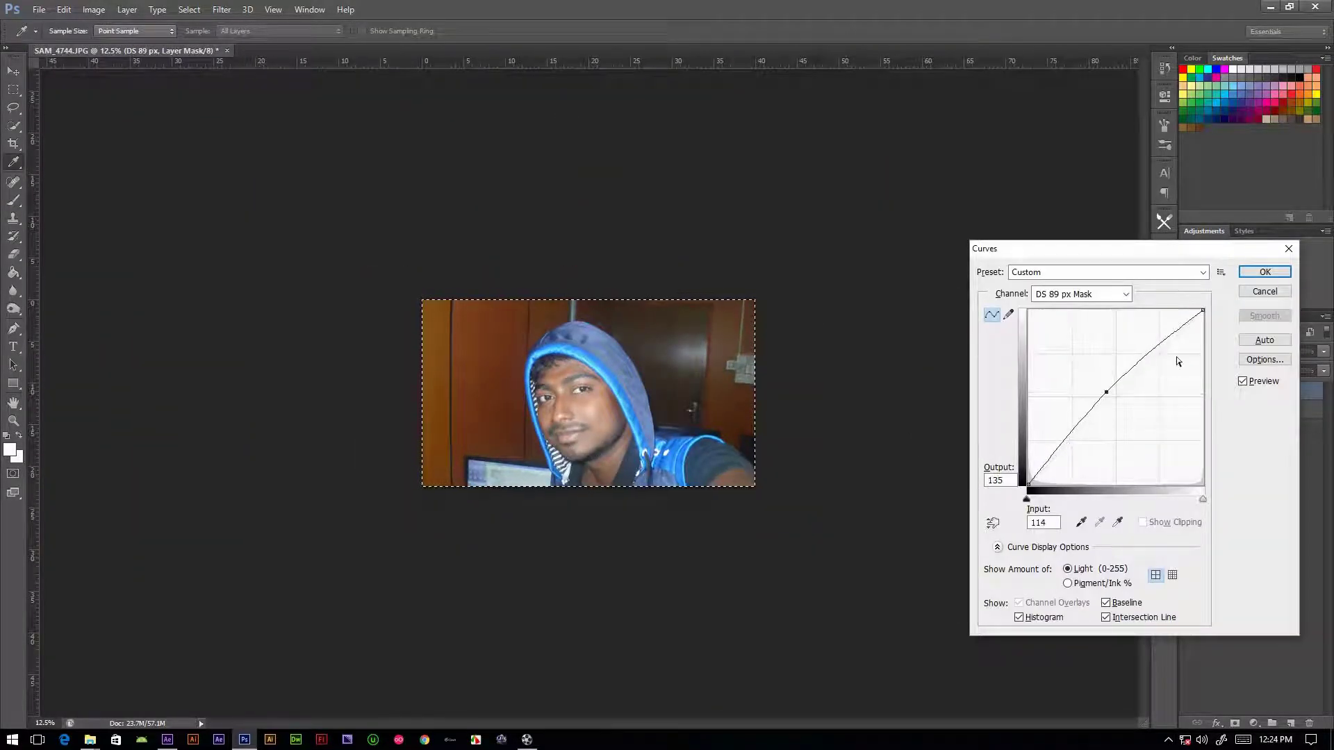
{"action": "key", "text": "Return"}
Duplicate the layers and merge the copies into a single DS 89 px copy layer
{"action": "left_click", "coordinate": [1249, 410], "text": "shift"}
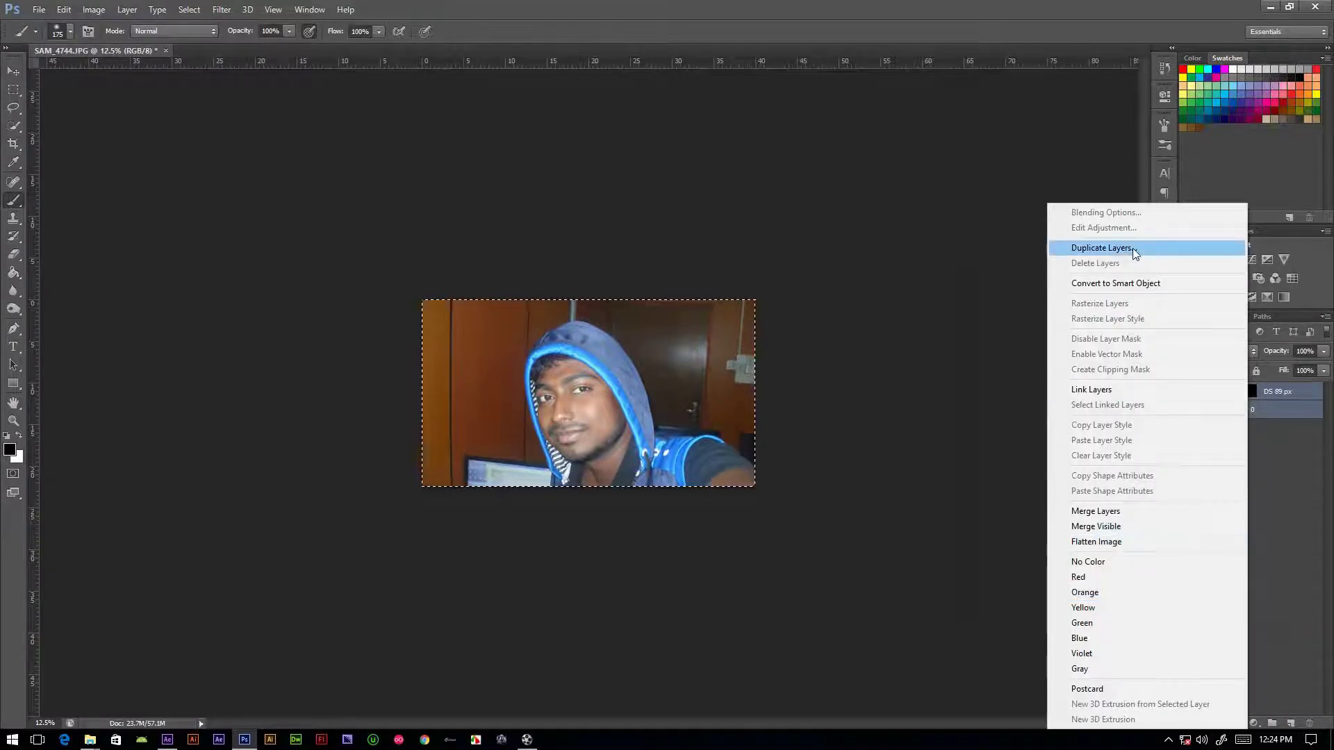
{"action": "left_click", "coordinate": [1146, 250]}
{"action": "left_click", "coordinate": [802, 229]}
{"action": "right_click", "coordinate": [1261, 405]}
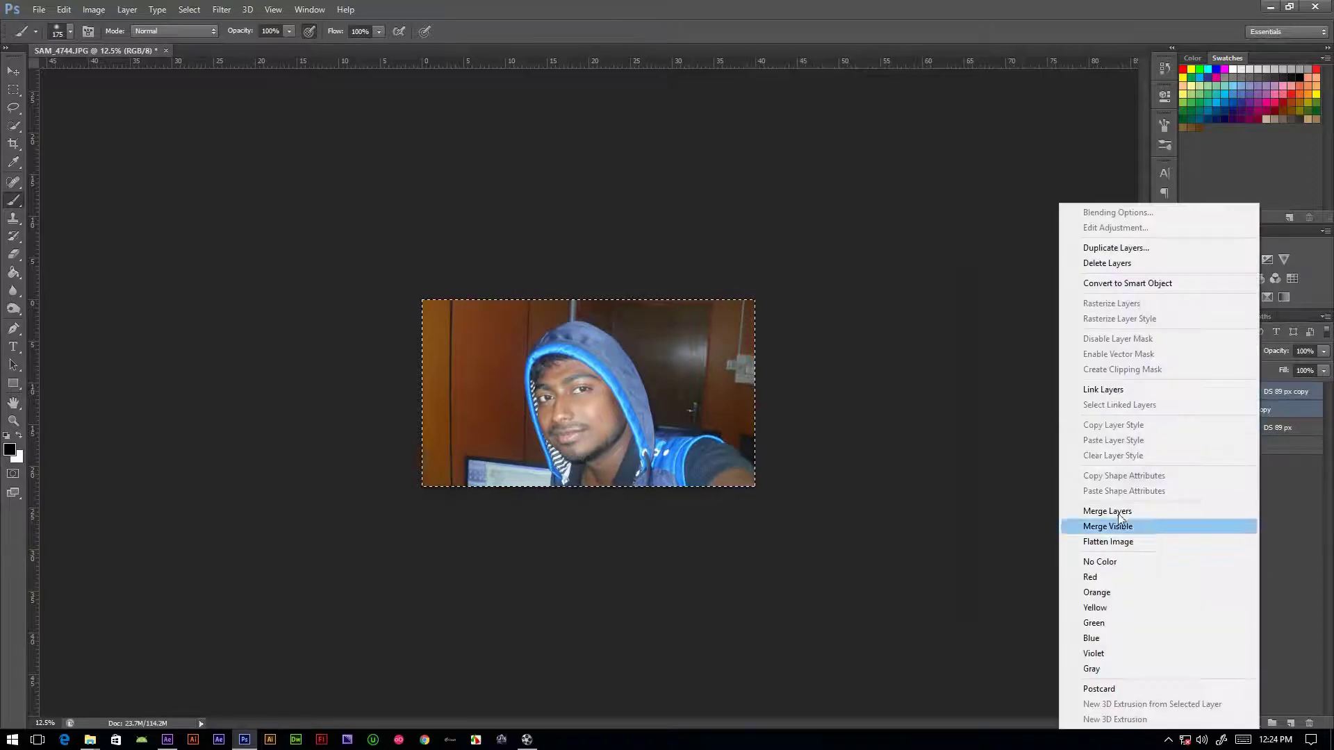
{"action": "left_click", "coordinate": [1094, 526]}
Apply an S-shaped Curves adjustment with lifted highlights and deepened shadows
{"action": "key", "text": "ctrl+m"}
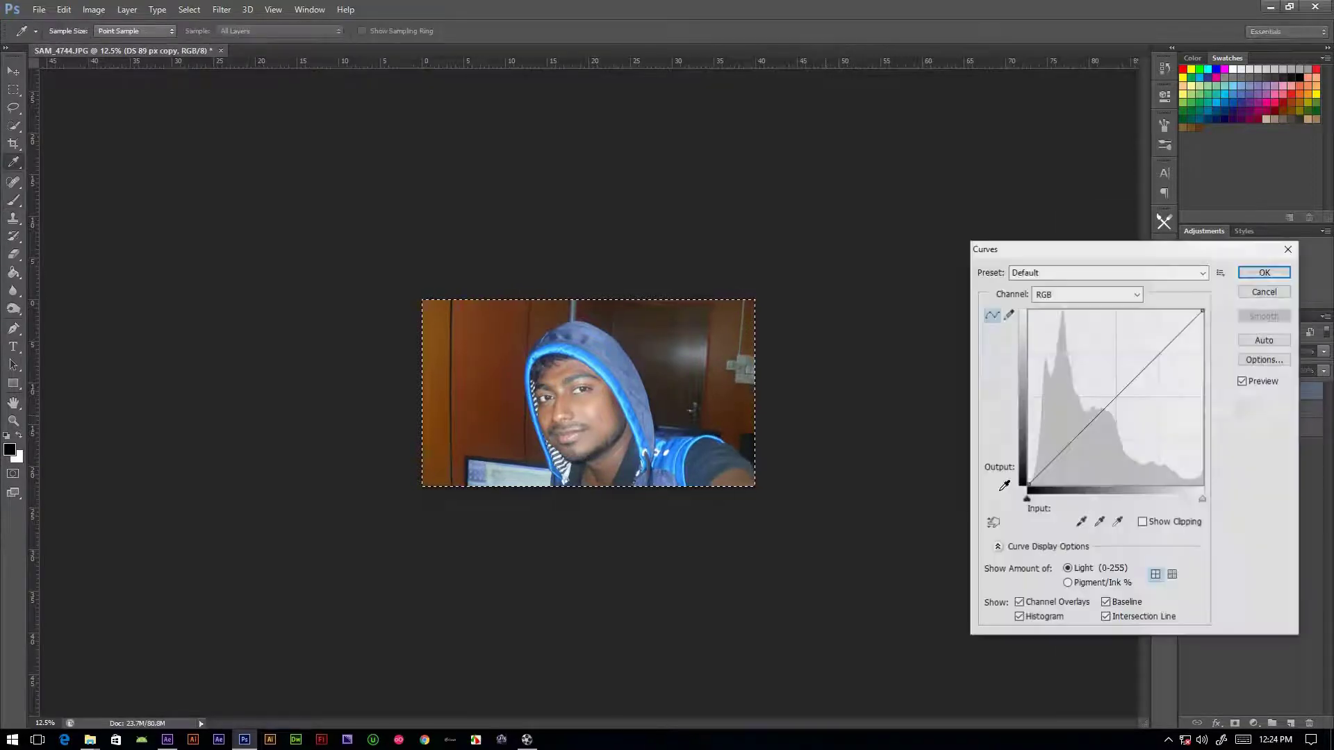
{"action": "left_click_drag", "start_coordinate": [1103, 410], "coordinate": [1103, 396]}
{"action": "left_click_drag", "start_coordinate": [1158, 349], "coordinate": [1150, 347]}
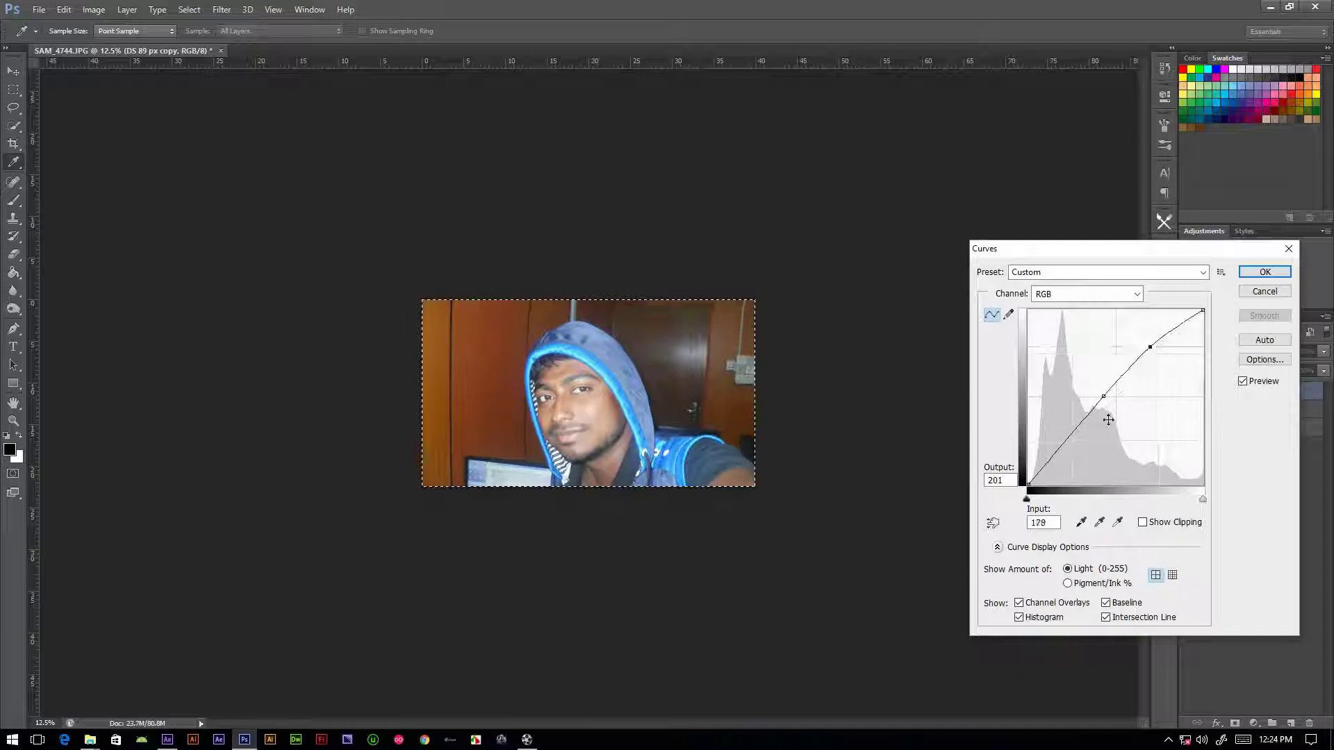
{"action": "left_click_drag", "start_coordinate": [1063, 443], "coordinate": [1065, 452]}
{"action": "left_click", "coordinate": [1265, 273]}
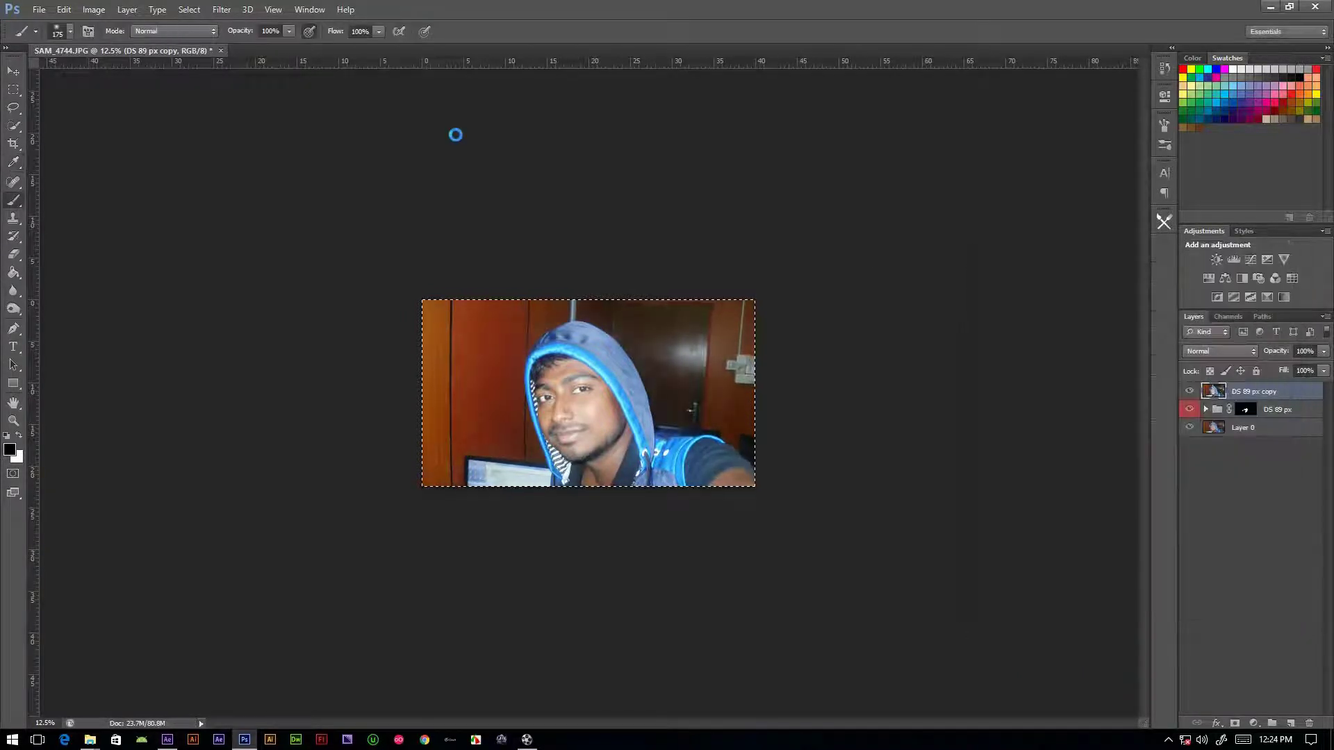
Shift the layer's hue slightly with Image > Adjustments > Hue/Saturation
{"action": "left_click", "coordinate": [90, 11]}
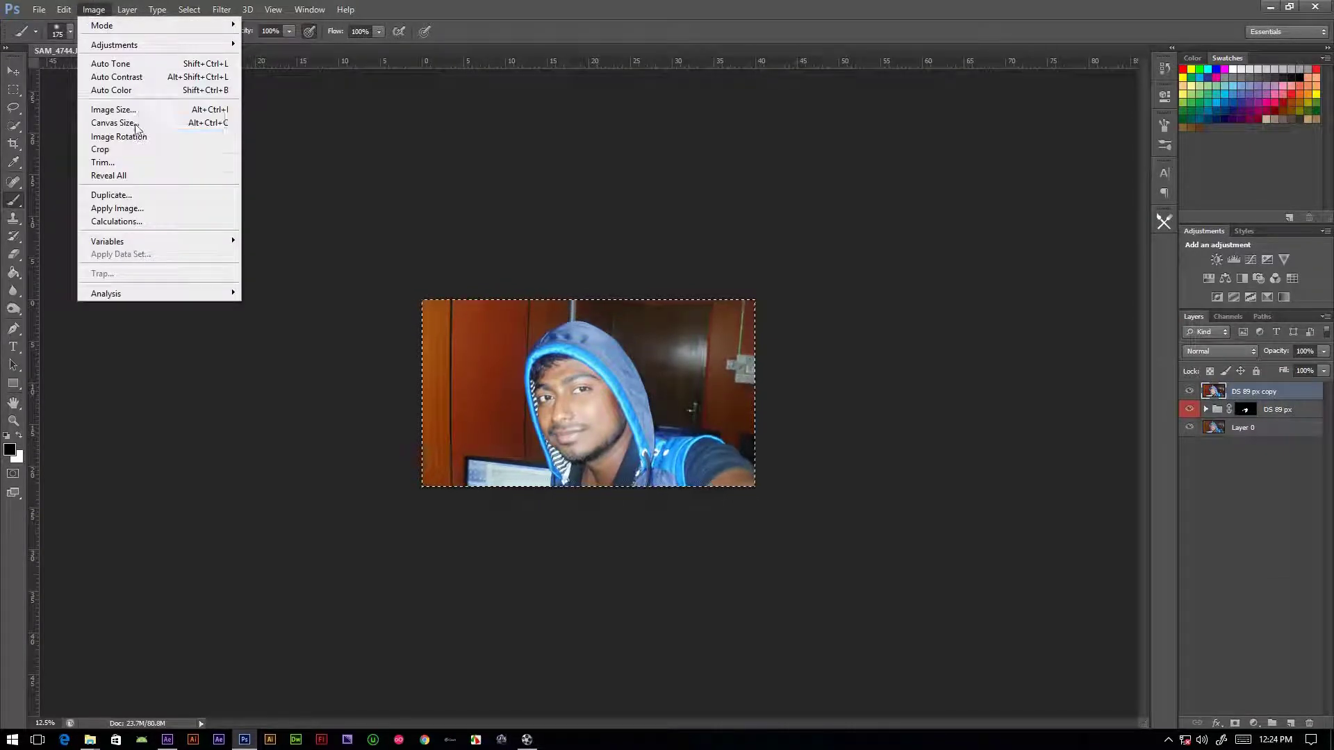
{"action": "mouse_move", "coordinate": [114, 44]}
{"action": "left_click", "coordinate": [289, 117]}
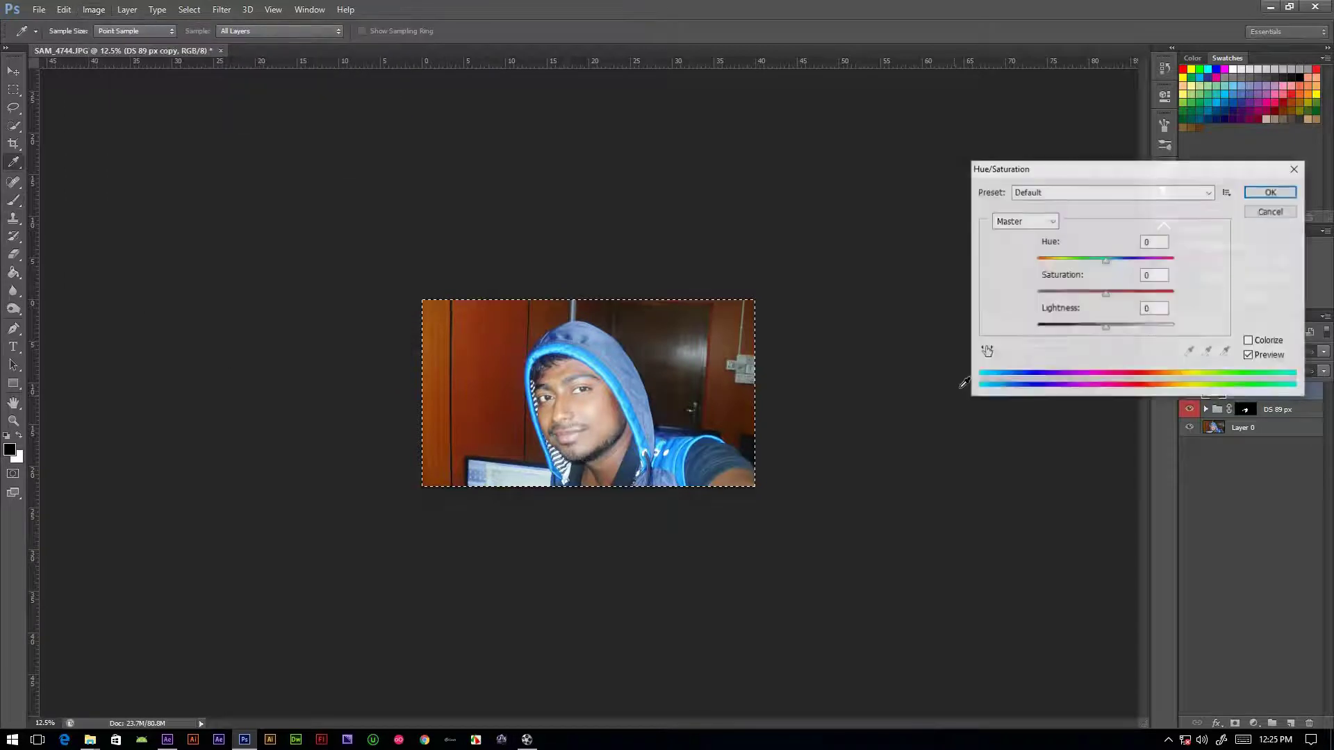
{"action": "left_click_drag", "start_coordinate": [1105, 260], "coordinate": [1109, 268]}
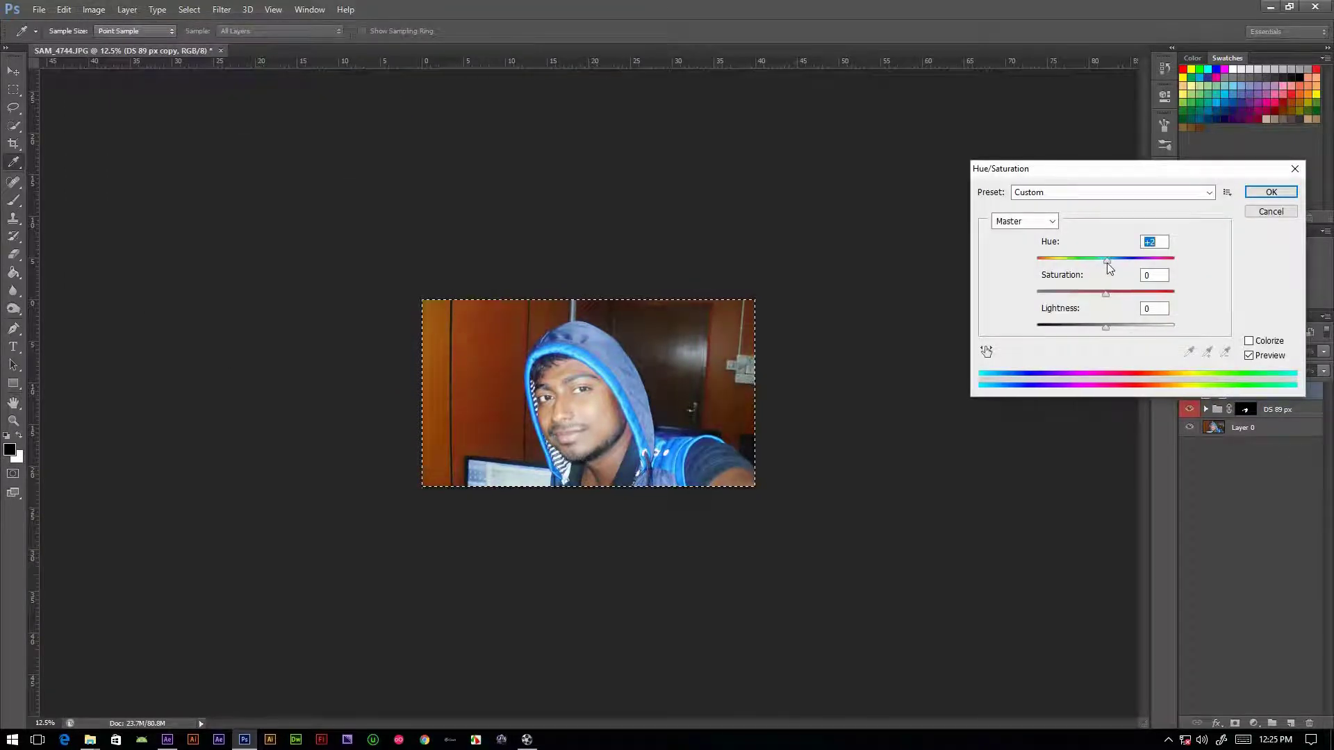
{"action": "left_click", "coordinate": [1263, 196]}
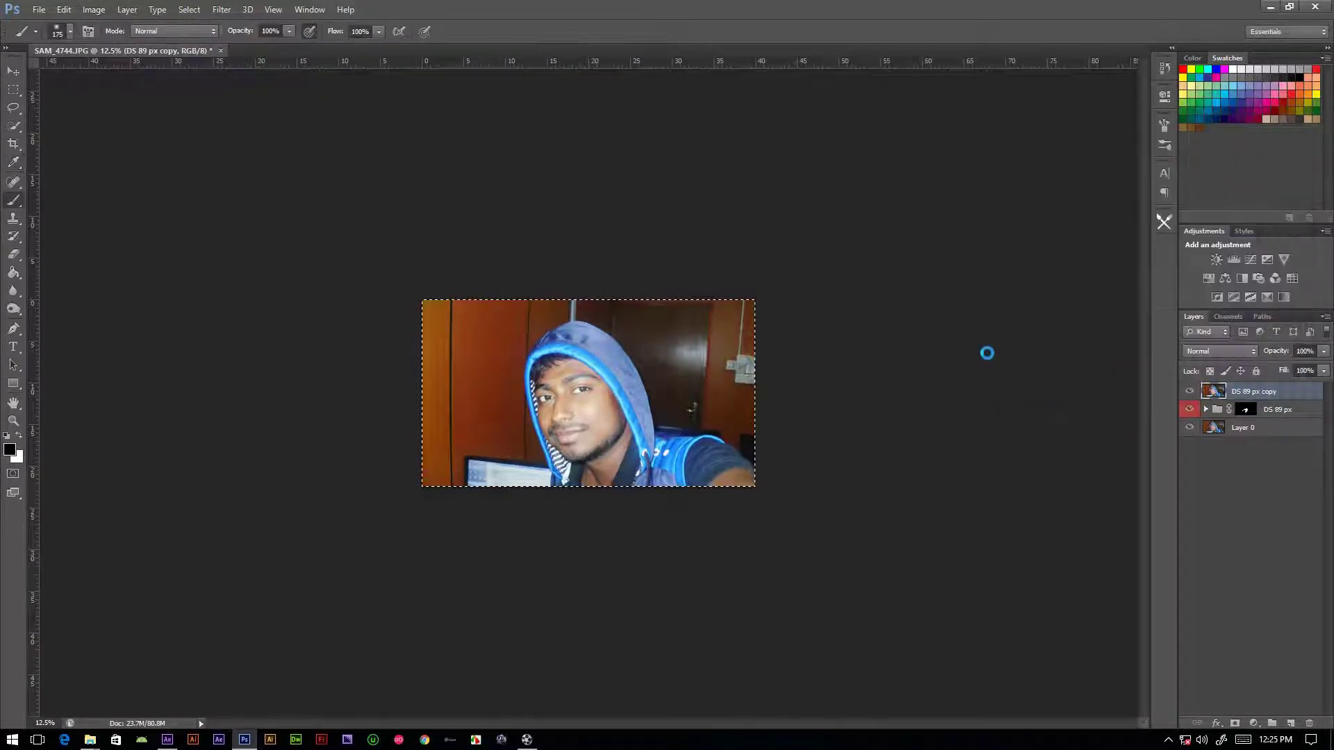
Show the Paths panel and magnify the photo to 66.7% on the chin and neck
{"action": "left_click", "coordinate": [1262, 317]}
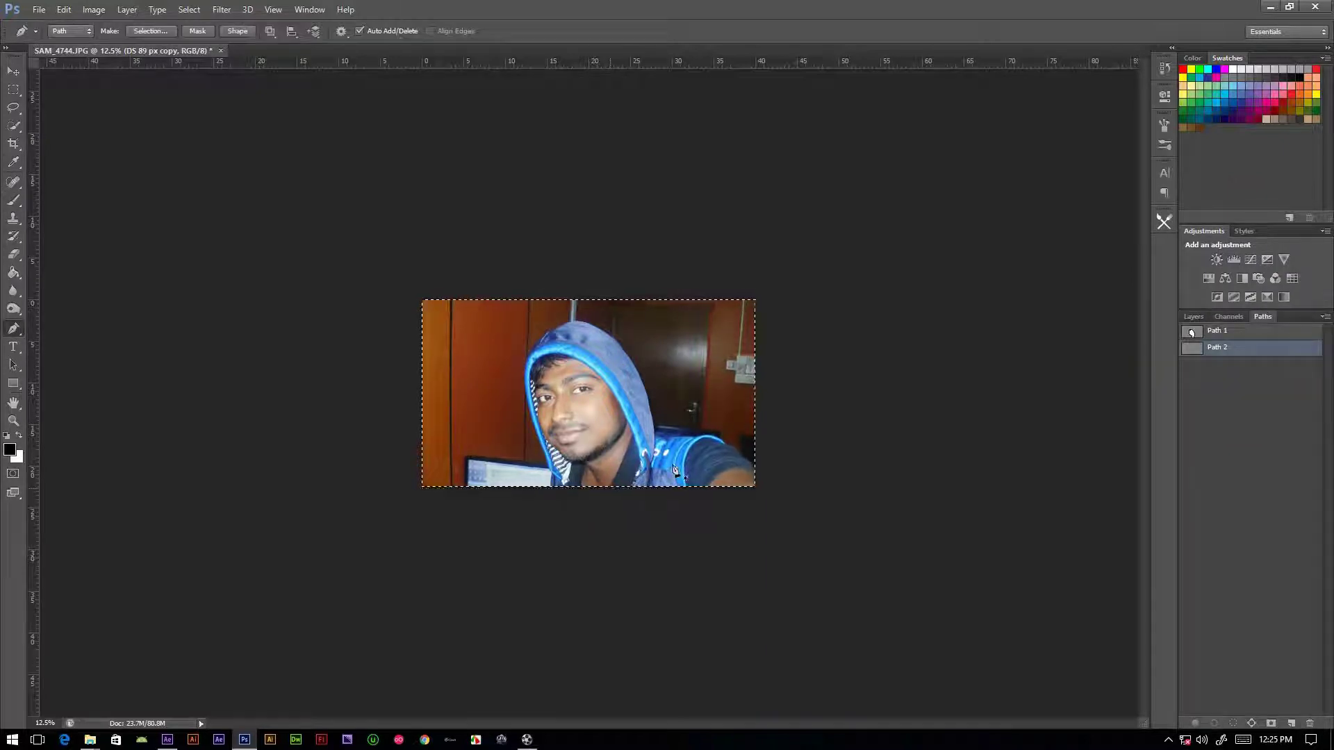
{"action": "key", "text": "ctrl+plus"}
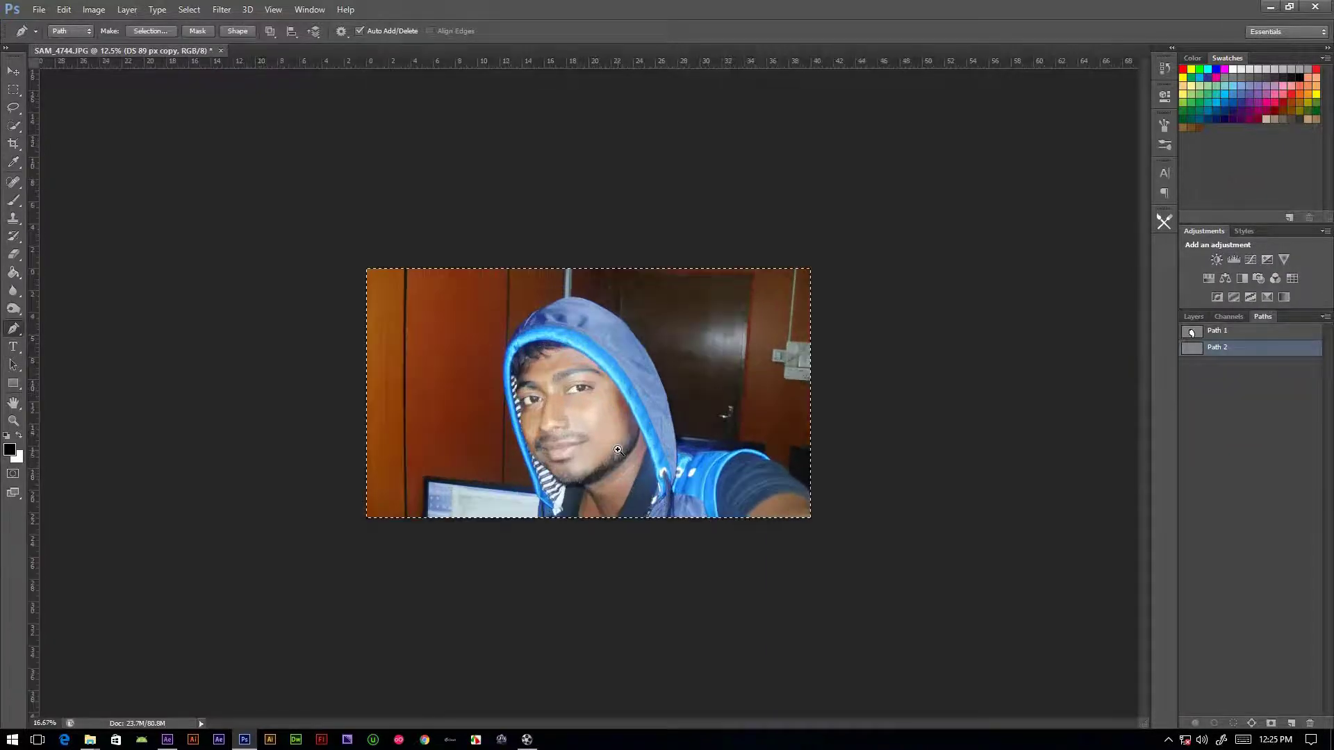
{"action": "key", "text": "ctrl+plus"}
{"action": "key", "text": "ctrl+plus"}
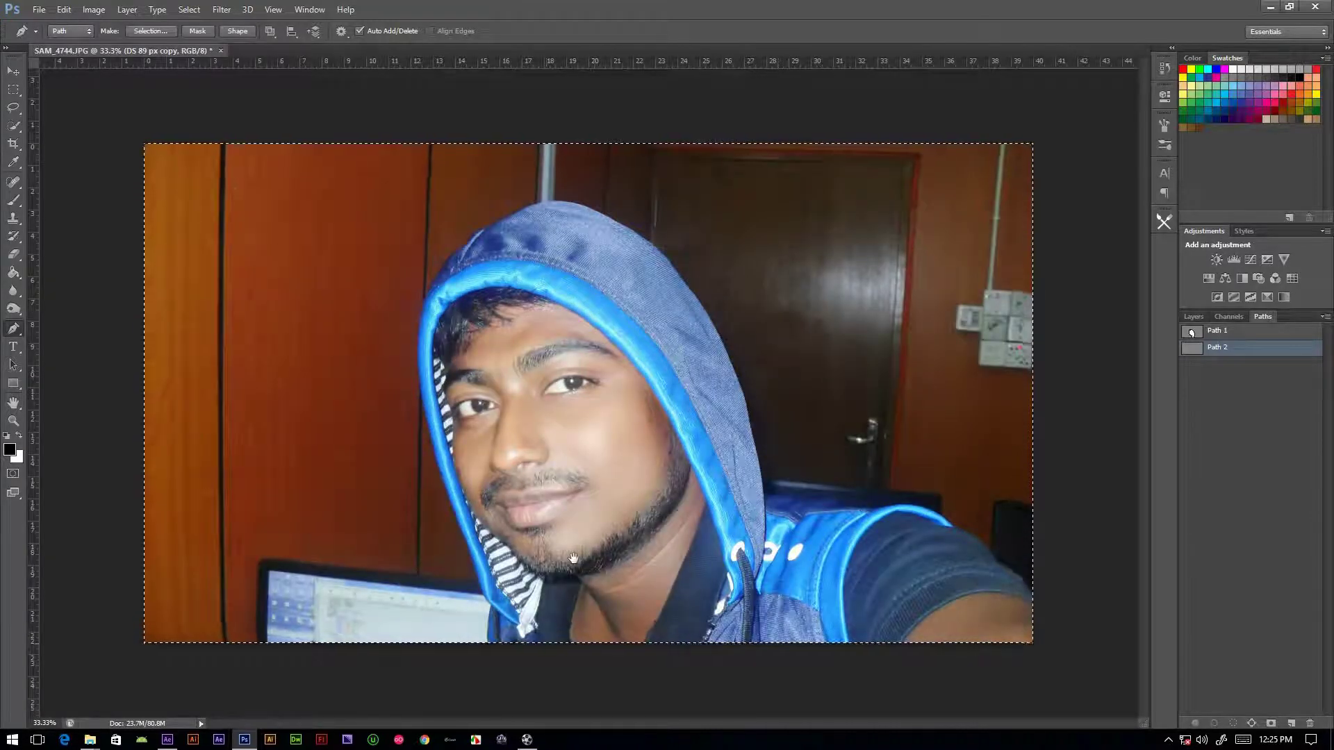
{"action": "left_click", "coordinate": [575, 560], "text": "ctrl"}
{"action": "left_click", "coordinate": [575, 559], "text": "ctrl"}
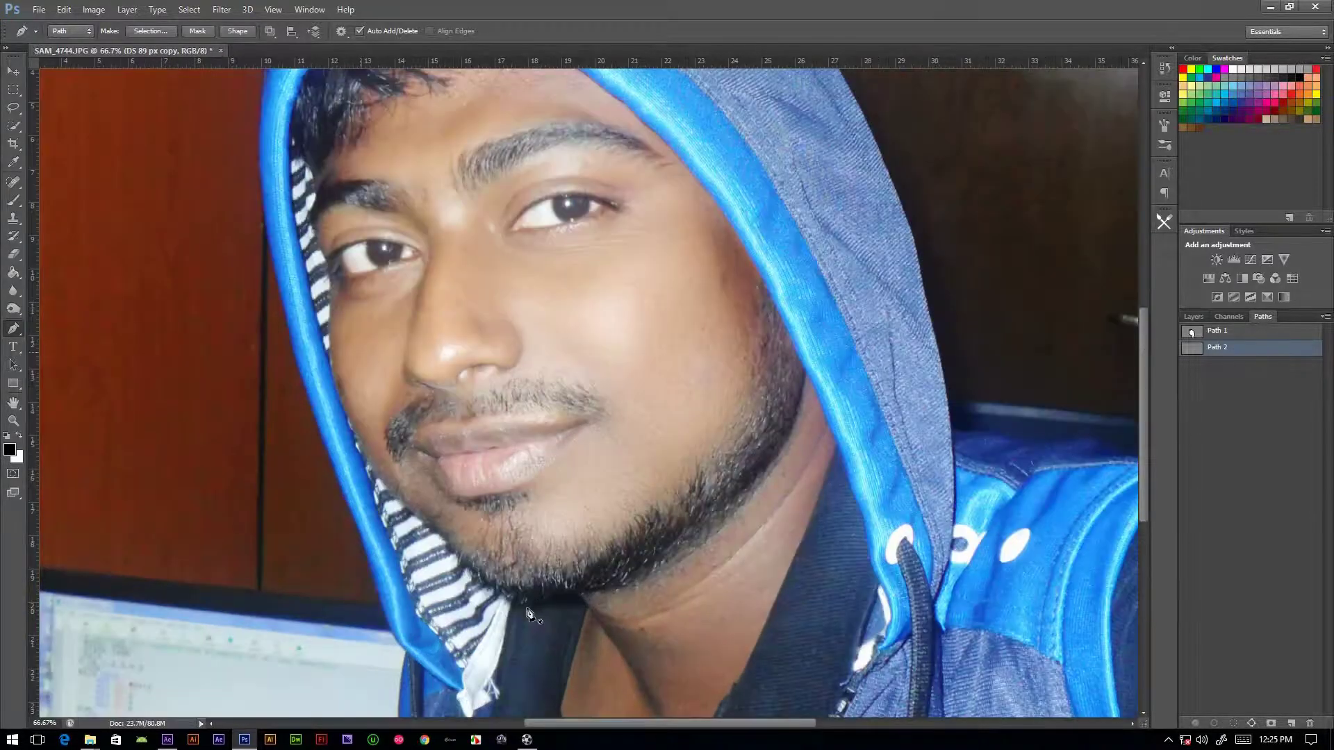
{"action": "scroll", "coordinate": [416, 604], "scroll_direction": "down", "scroll_amount": 5}
{"action": "left_click", "coordinate": [167, 739]}
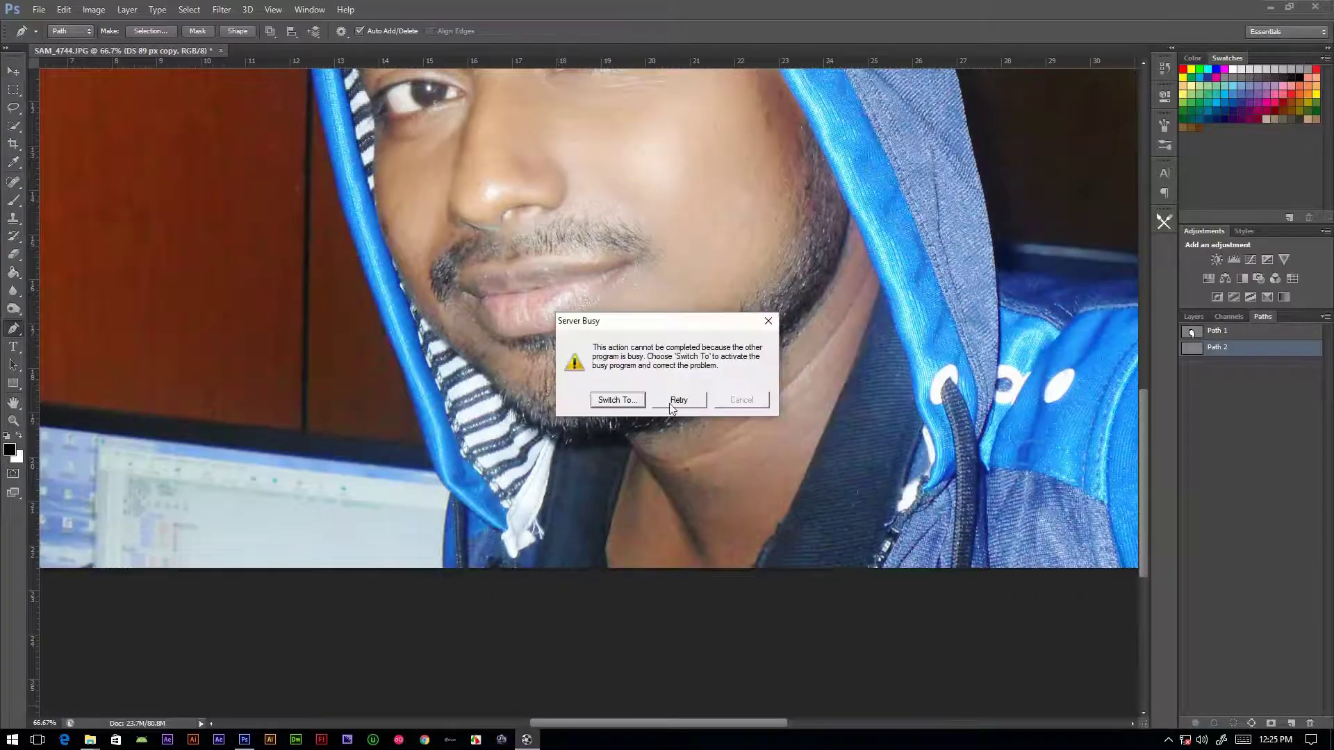
Dismiss the Server Busy warning and end the vc5 (32 bit) task in Task Manager
{"action": "left_click", "coordinate": [618, 400]}
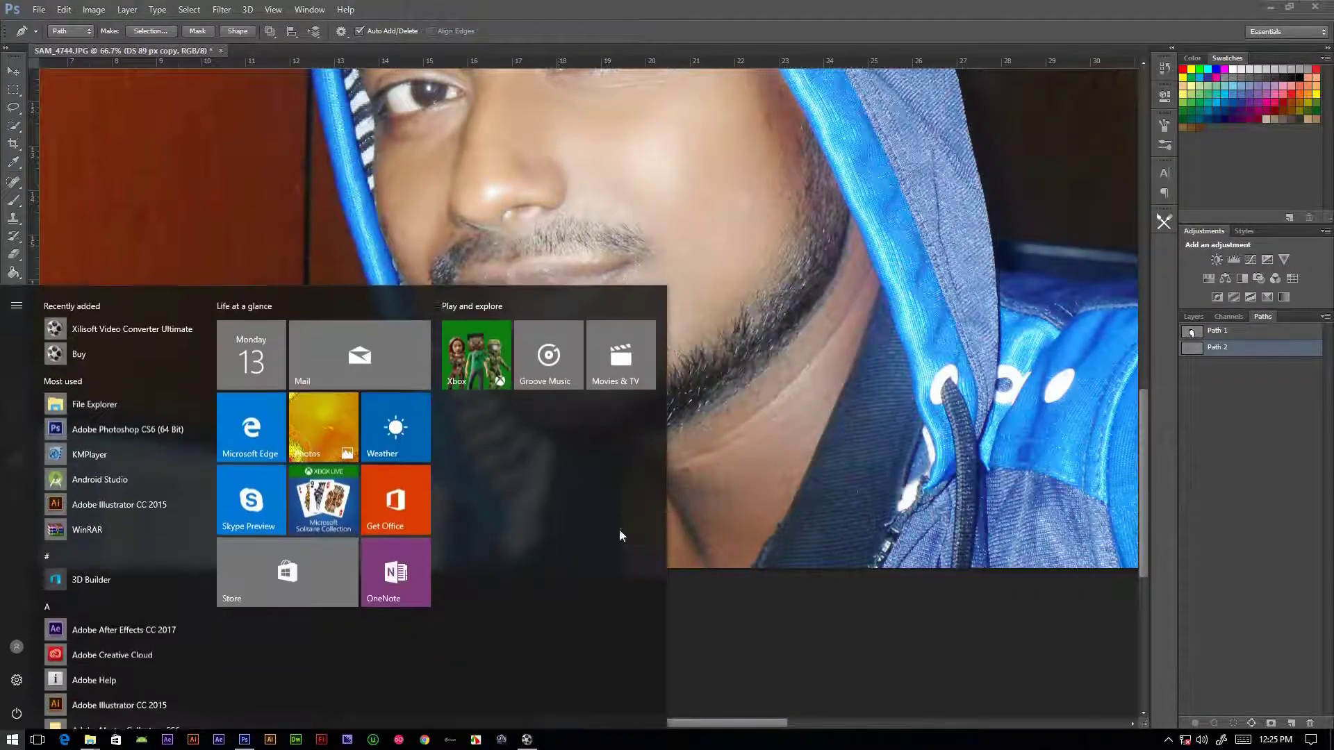
{"action": "left_click", "coordinate": [535, 740]}
{"action": "right_click", "coordinate": [678, 740]}
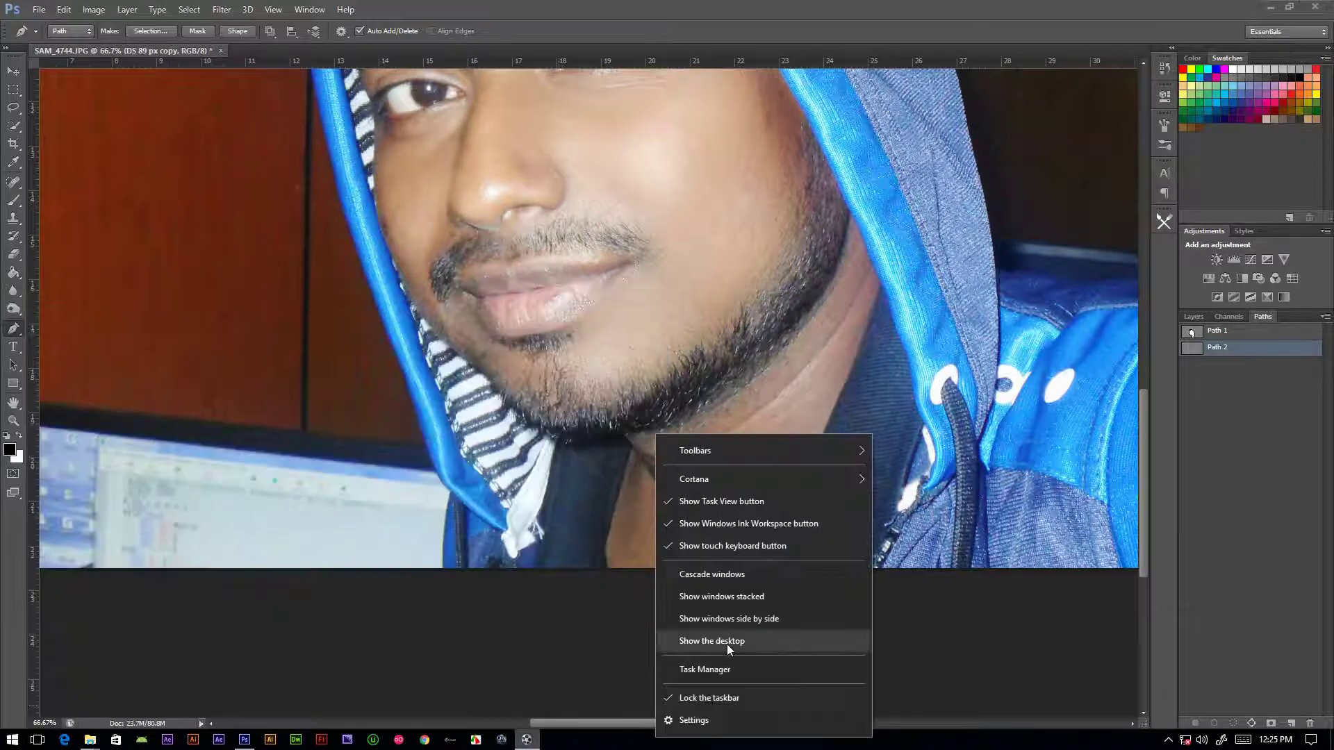
{"action": "left_click", "coordinate": [730, 664]}
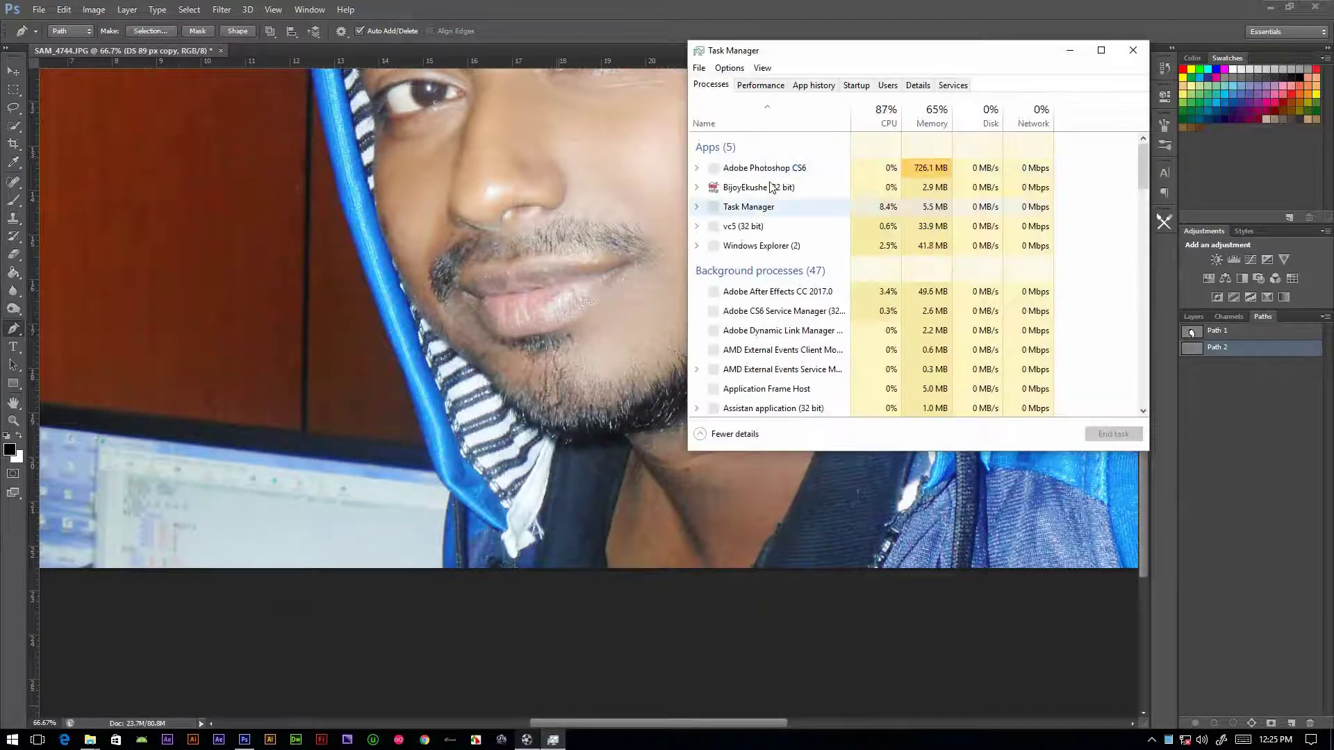
{"action": "left_click", "coordinate": [743, 226]}
{"action": "left_click", "coordinate": [1114, 434]}
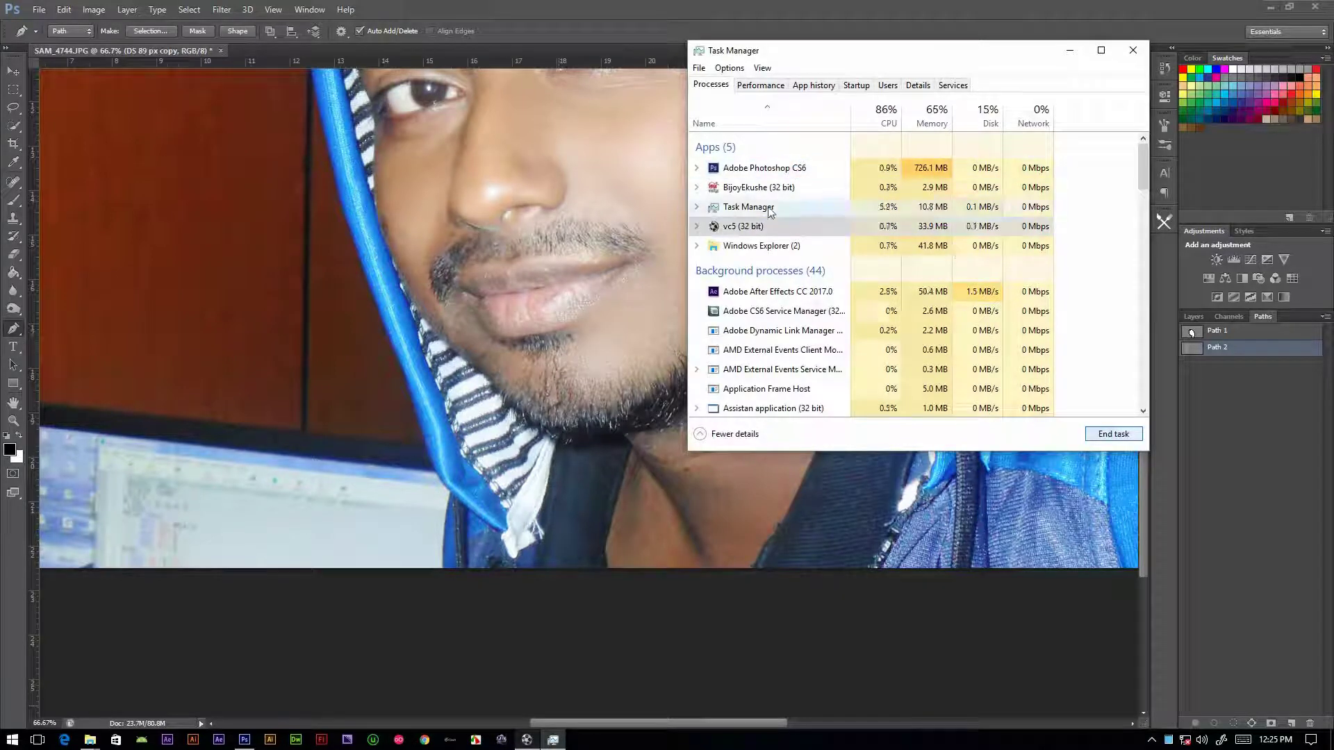
{"action": "left_click", "coordinate": [1133, 51]}
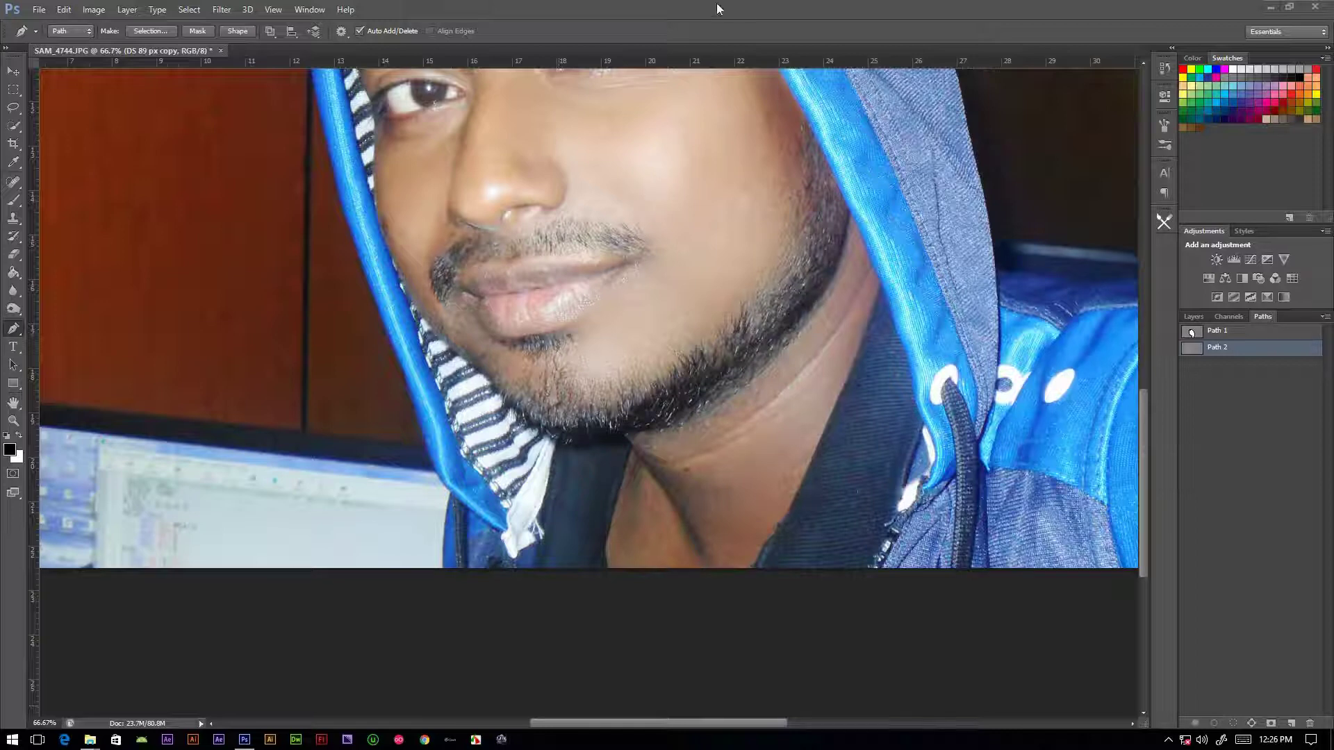
Select the Blur tool and lower its Strength to 20% for gentle skin softening
{"action": "key", "text": "ctrl+Return"}
{"action": "key", "text": "r"}
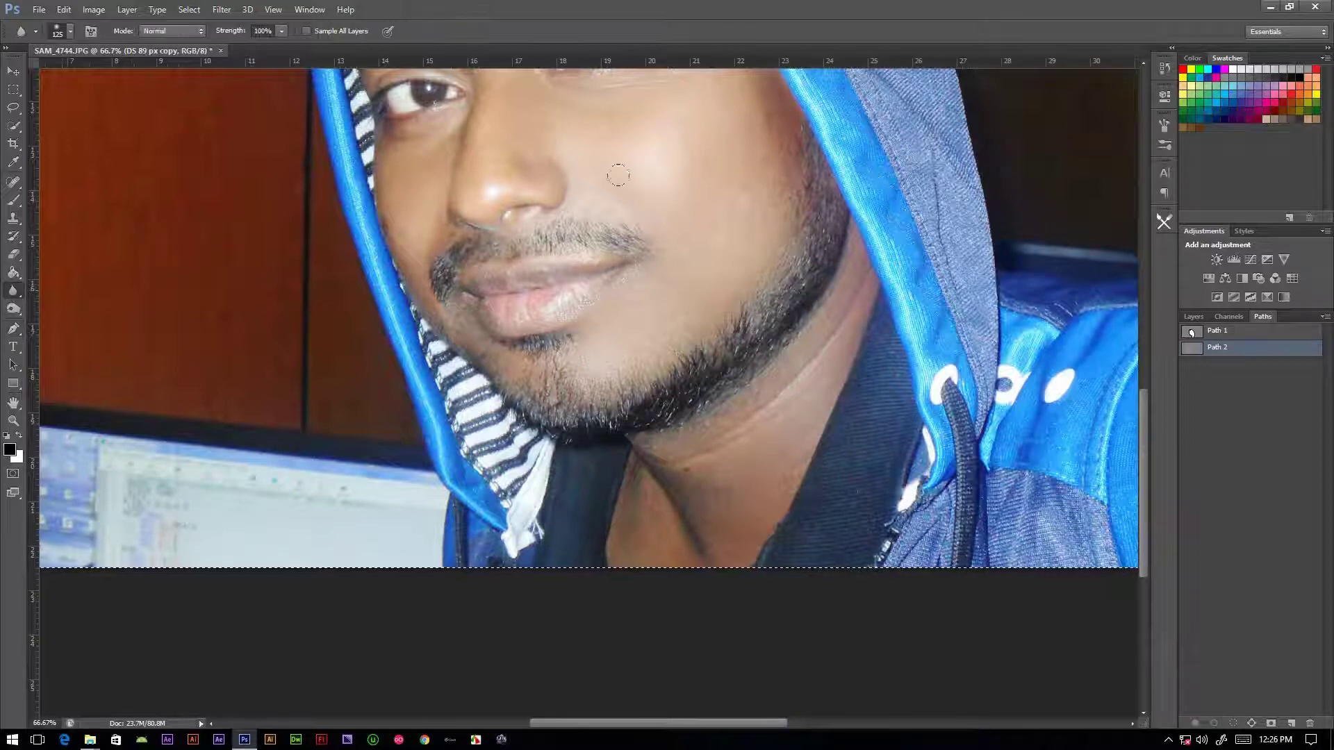
{"action": "scroll", "coordinate": [691, 238], "scroll_direction": "up", "scroll_amount": 5}
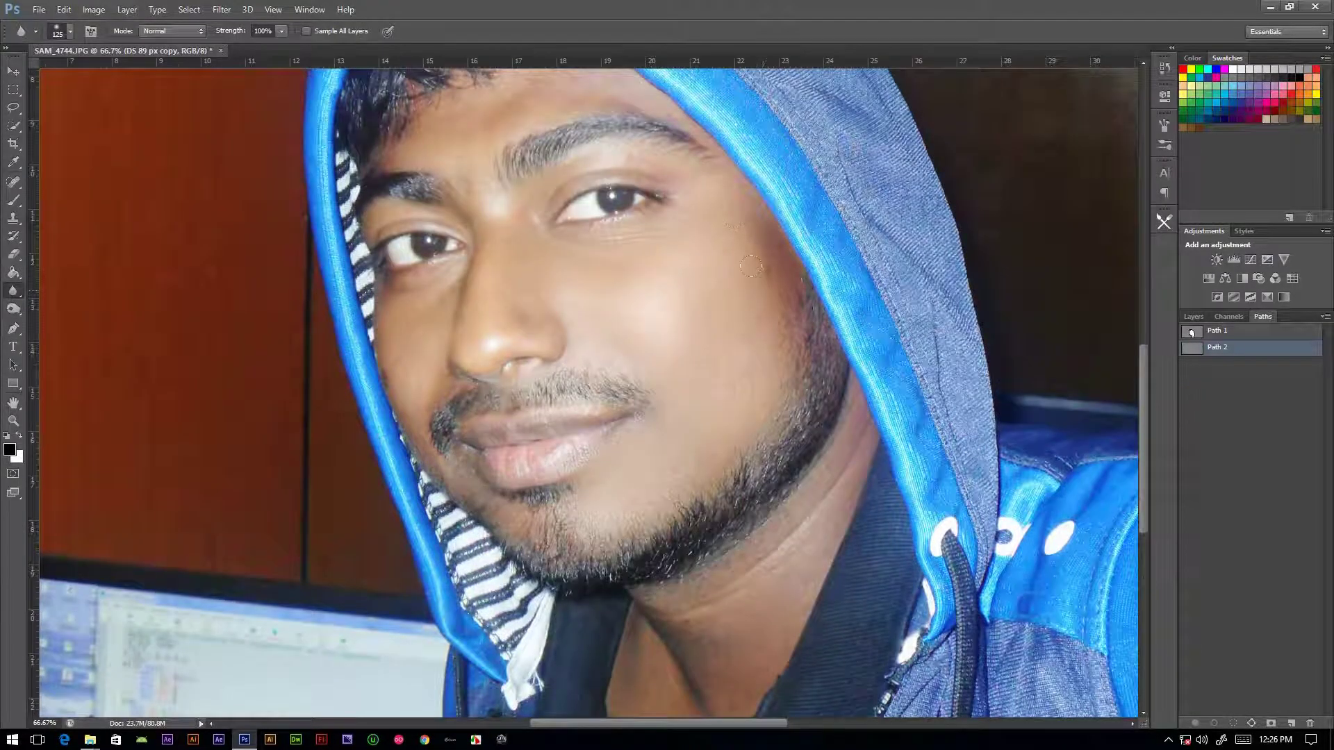
{"action": "left_click", "coordinate": [1193, 316]}
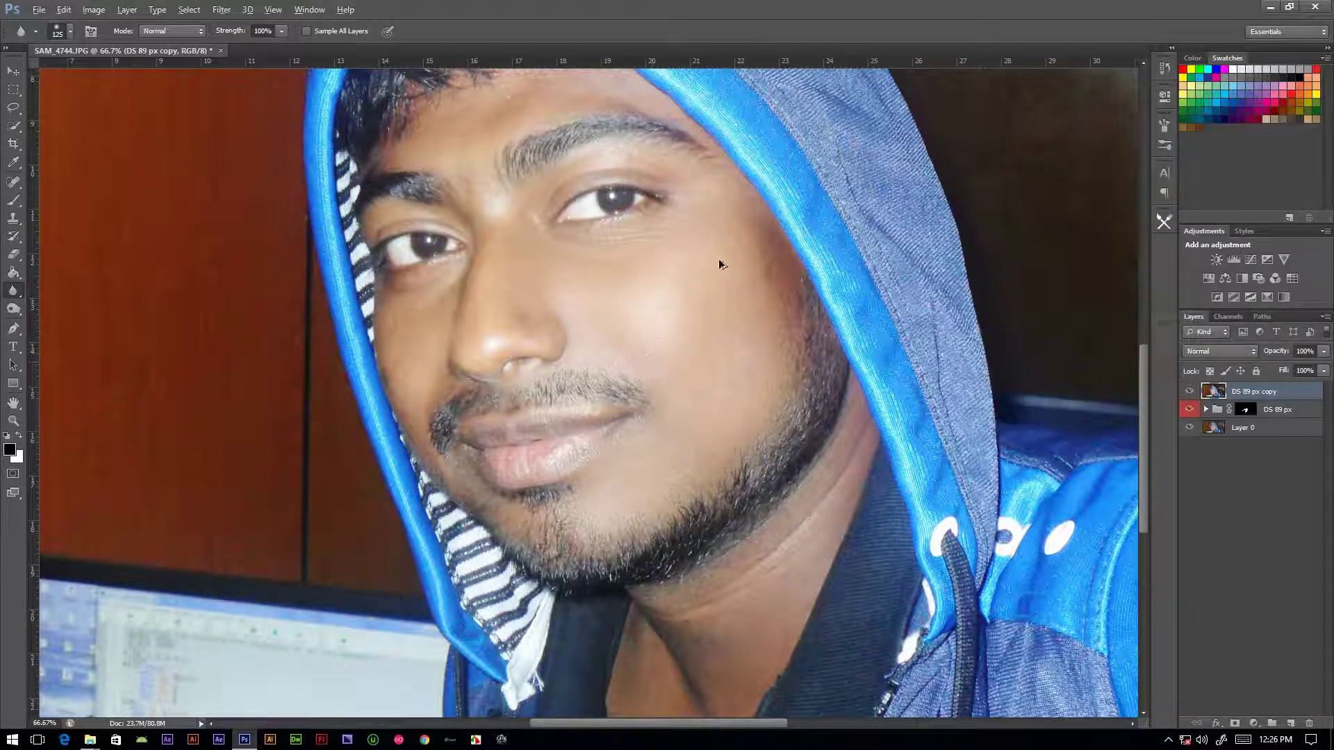
{"action": "left_click_drag", "start_coordinate": [281, 31], "coordinate": [216, 51]}
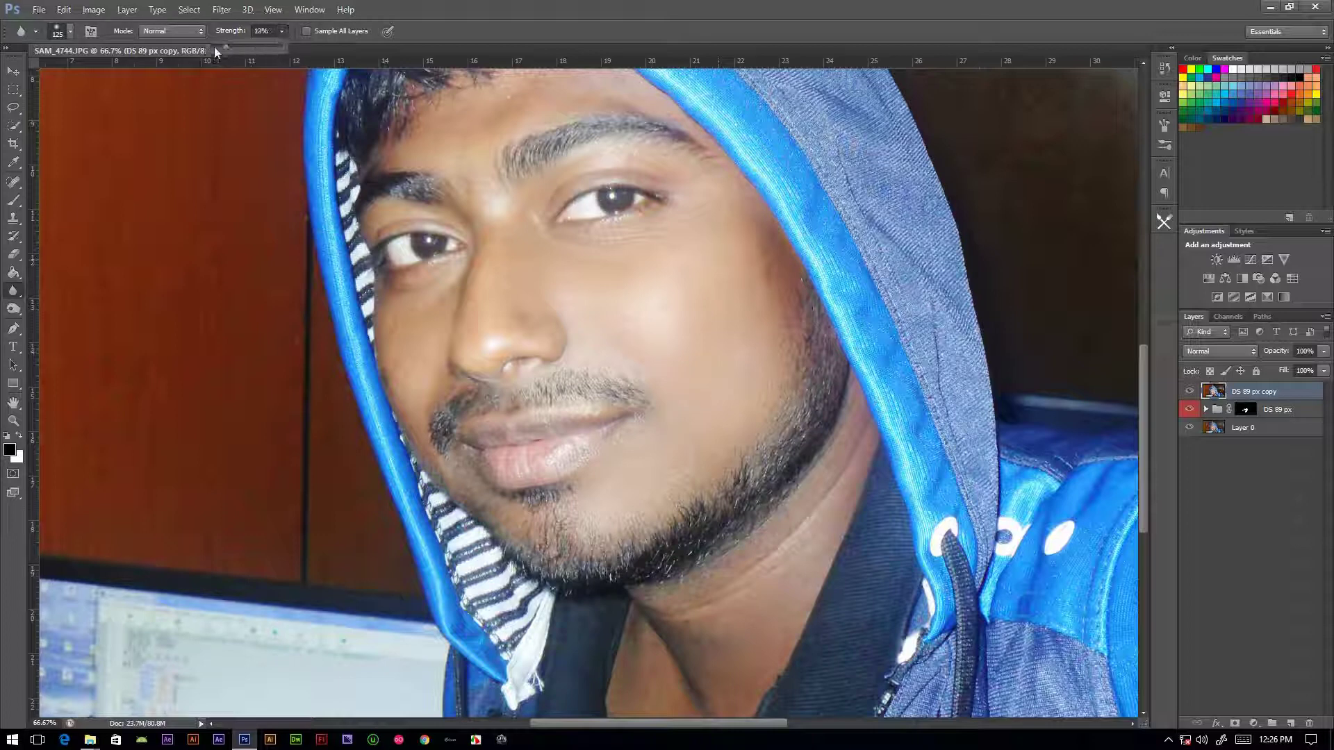
{"action": "left_click", "coordinate": [728, 343]}
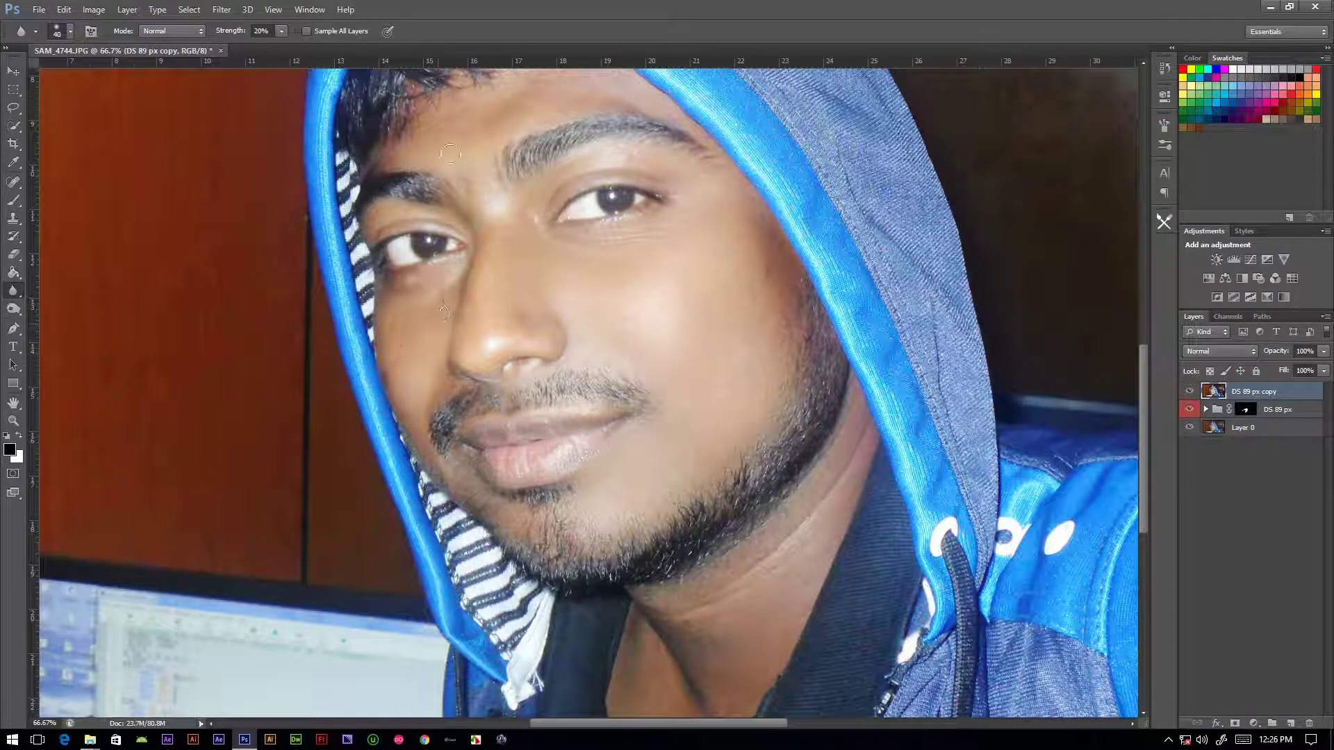
Pick the Clone Stamp at size 35 and zoom to 200% on the nose and mouth
{"action": "key", "text": "s"}
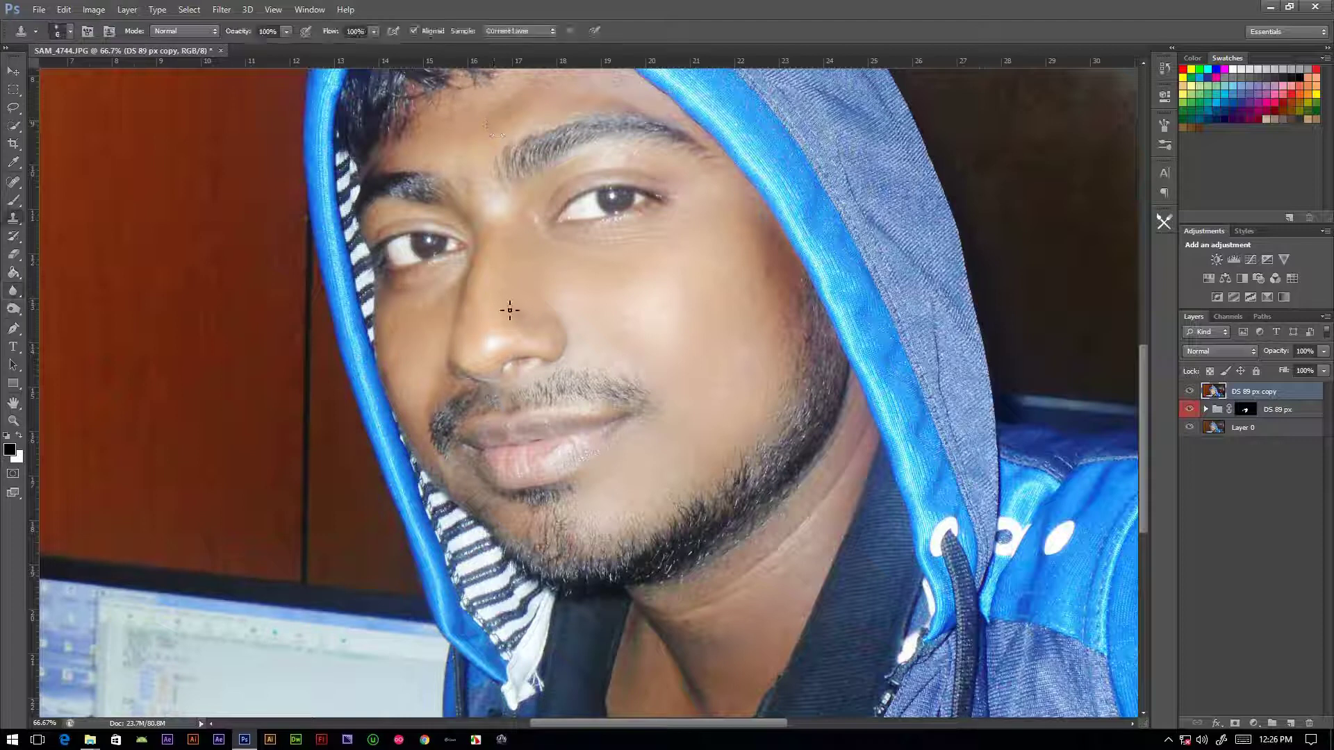
{"action": "key", "text": "bracketright"}
{"action": "key", "text": "bracketright"}
{"action": "key", "text": "bracketright"}
{"action": "left_click", "coordinate": [406, 367], "text": "ctrl"}
{"action": "left_click", "coordinate": [407, 367], "text": "ctrl"}
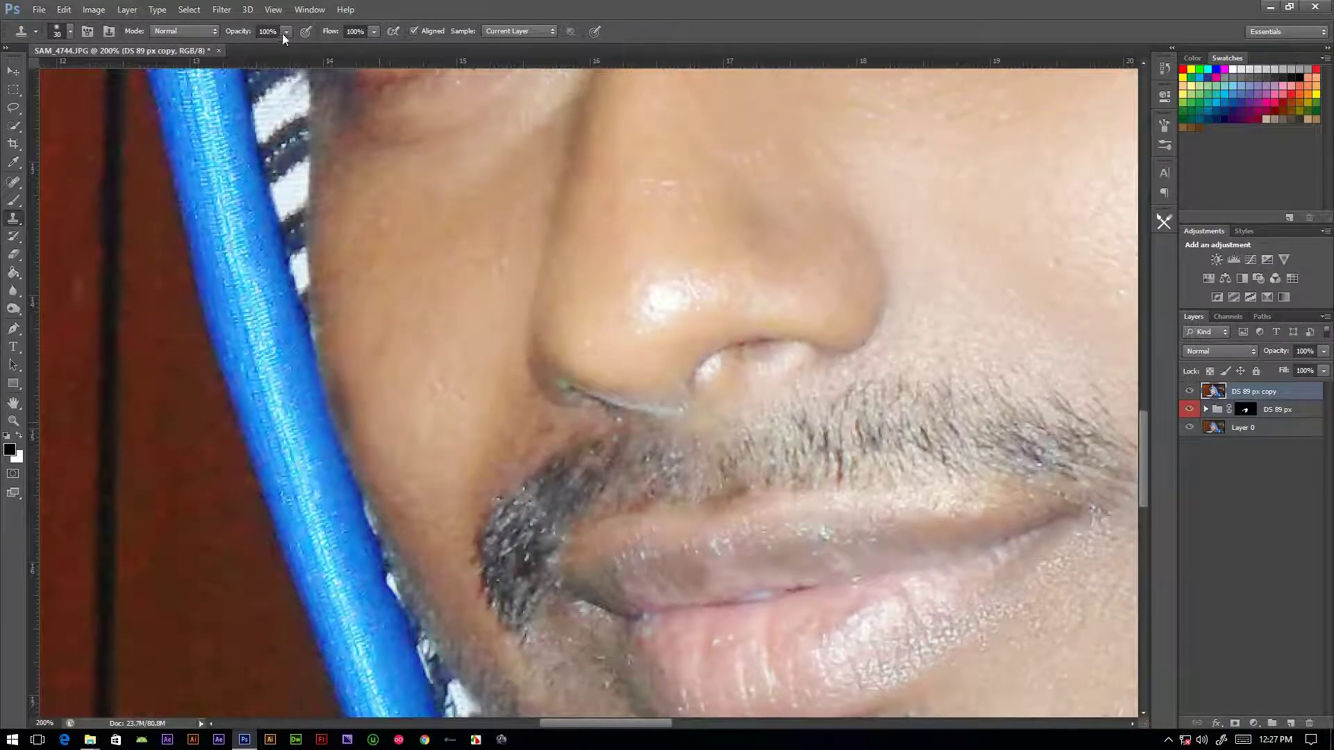
{"action": "left_click_drag", "start_coordinate": [285, 31], "coordinate": [233, 50]}
{"action": "left_click_drag", "start_coordinate": [374, 31], "coordinate": [317, 51]}
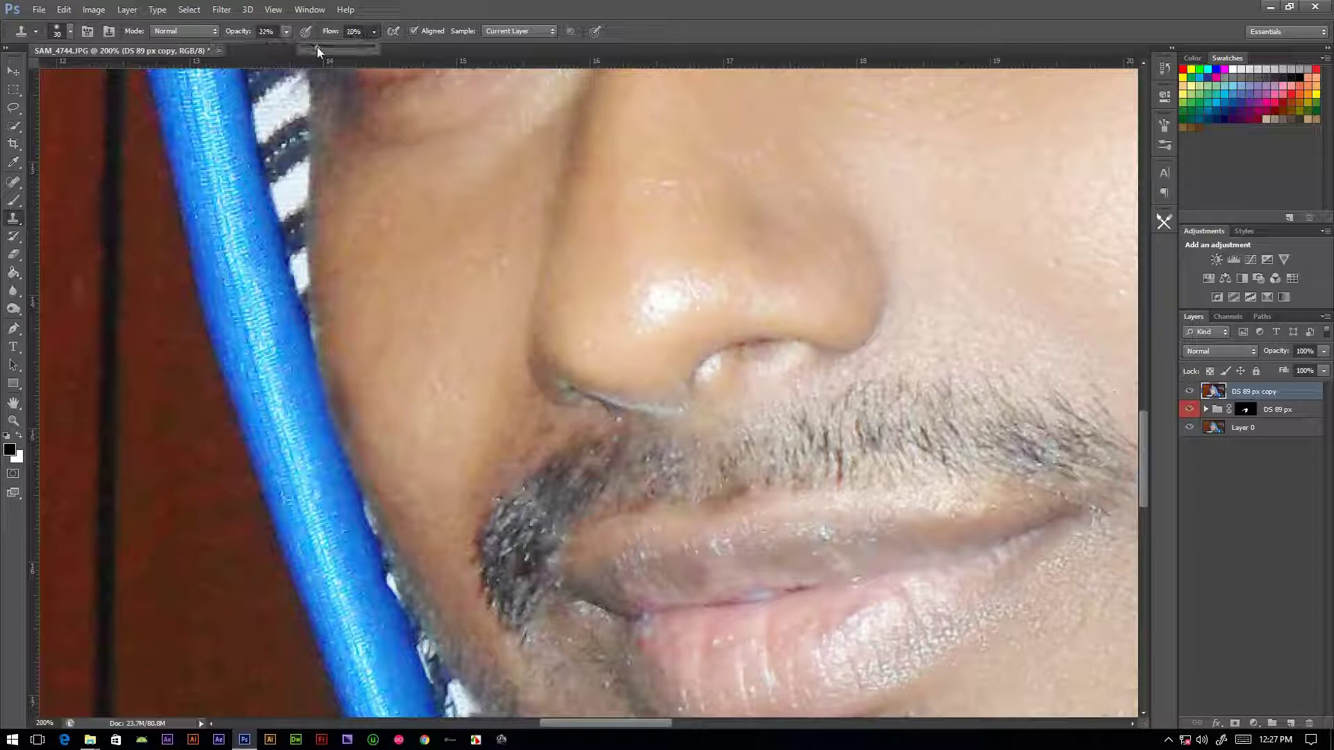
{"action": "left_click", "coordinate": [394, 417]}
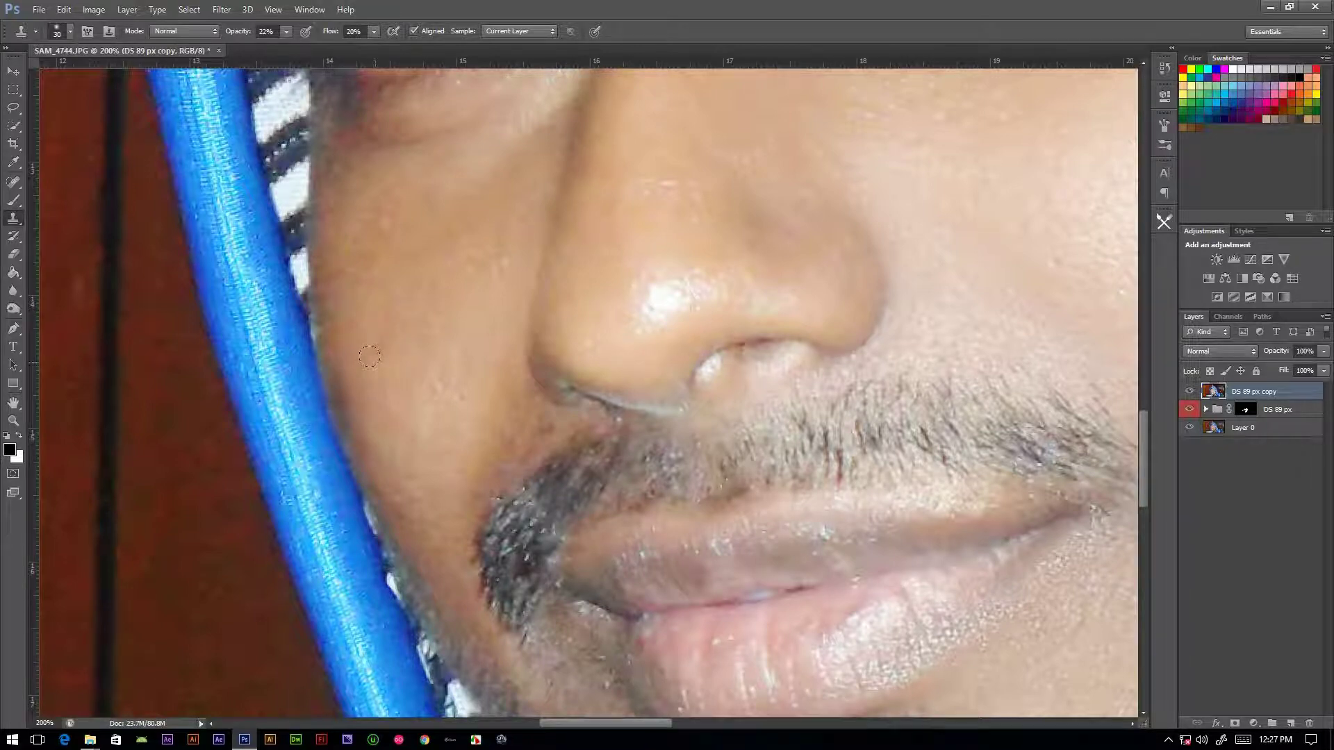
Set clone opacity 42% and flow 44%, clone over the cheek blemish, and zoom back out
{"action": "left_click_drag", "start_coordinate": [287, 31], "coordinate": [301, 52]}
{"action": "left_click_drag", "start_coordinate": [374, 31], "coordinate": [389, 52]}
{"action": "left_click", "coordinate": [346, 393]}
{"action": "key", "text": "ctrl+minus"}
{"action": "key", "text": "ctrl+minus"}
{"action": "key", "text": "ctrl+minus"}
{"action": "key", "text": "ctrl+minus"}
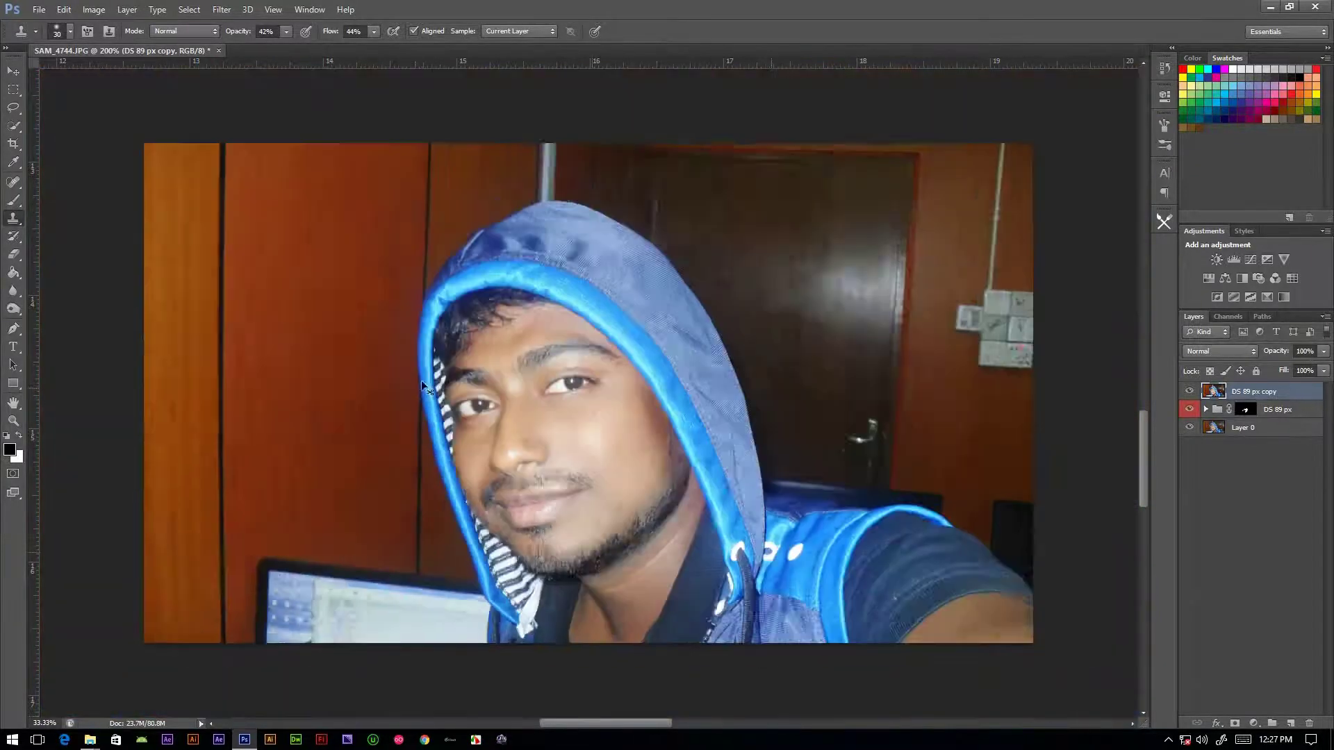
{"action": "key", "text": "ctrl+minus"}
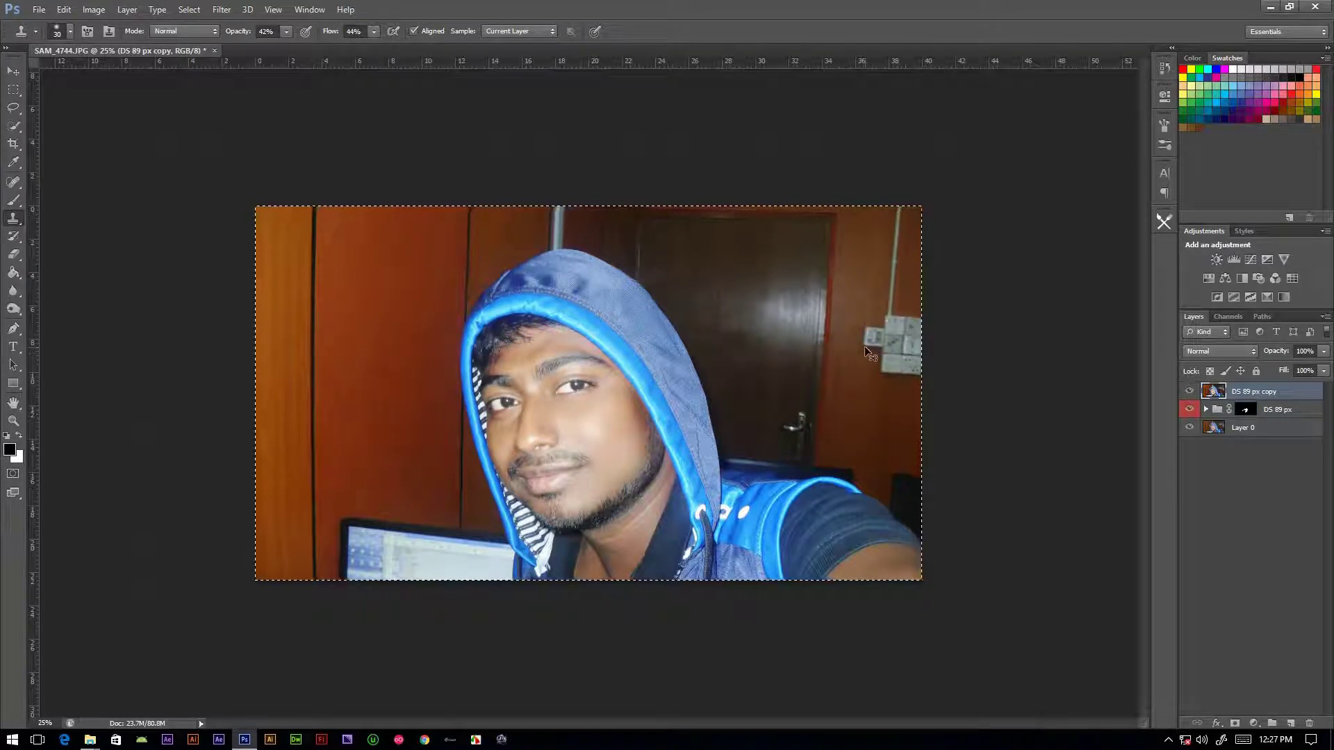
Pull the Green channel's curve midpoint slightly down, then review the Red and Blue channels
{"action": "key", "text": "ctrl+m"}
{"action": "left_click", "coordinate": [1069, 293]}
{"action": "left_click", "coordinate": [1055, 328]}
{"action": "left_click", "coordinate": [1117, 402]}
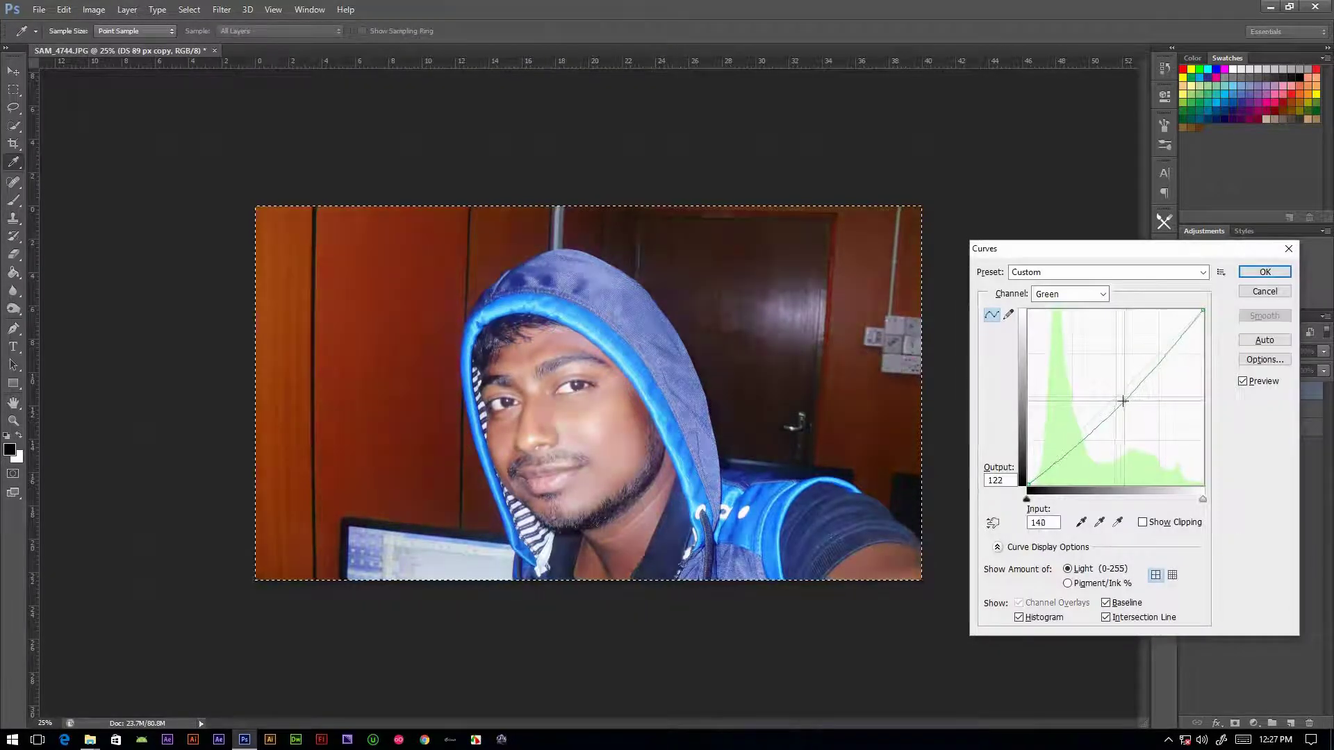
{"action": "key", "text": "alt+3"}
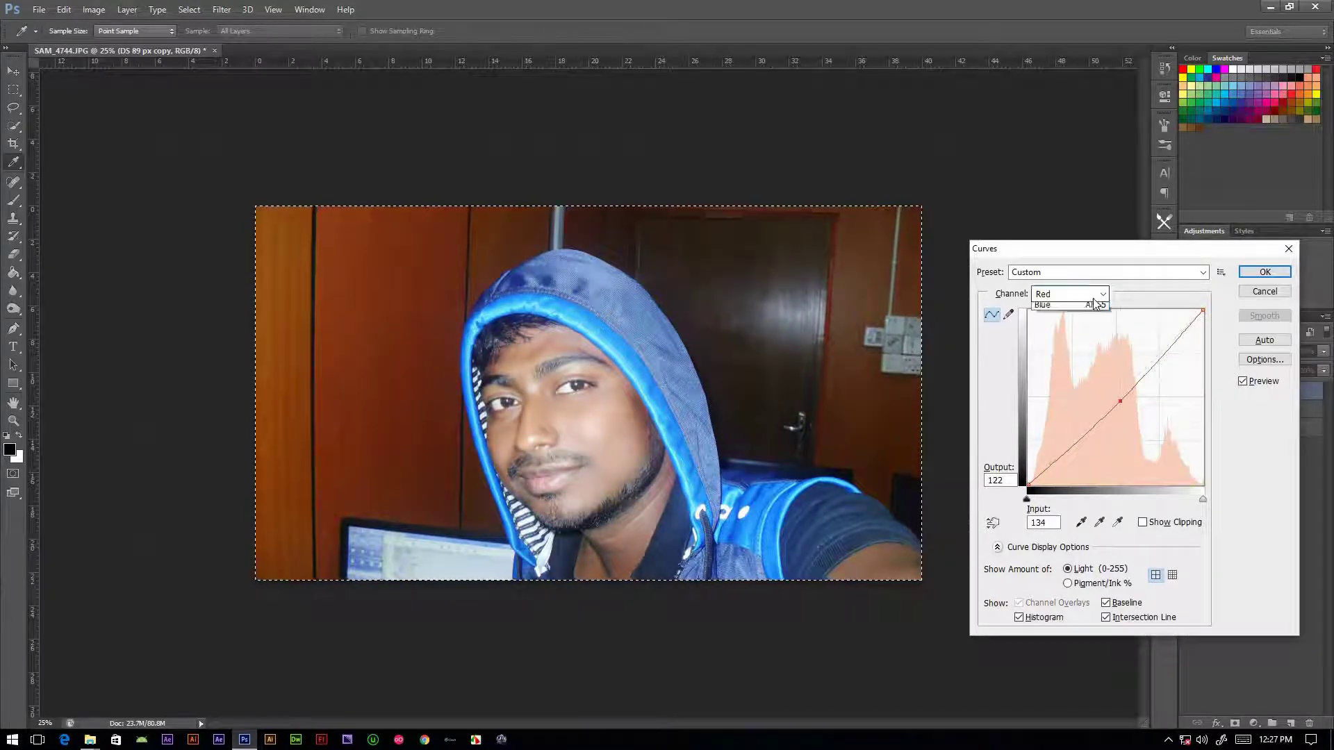
{"action": "key", "text": "alt+5"}
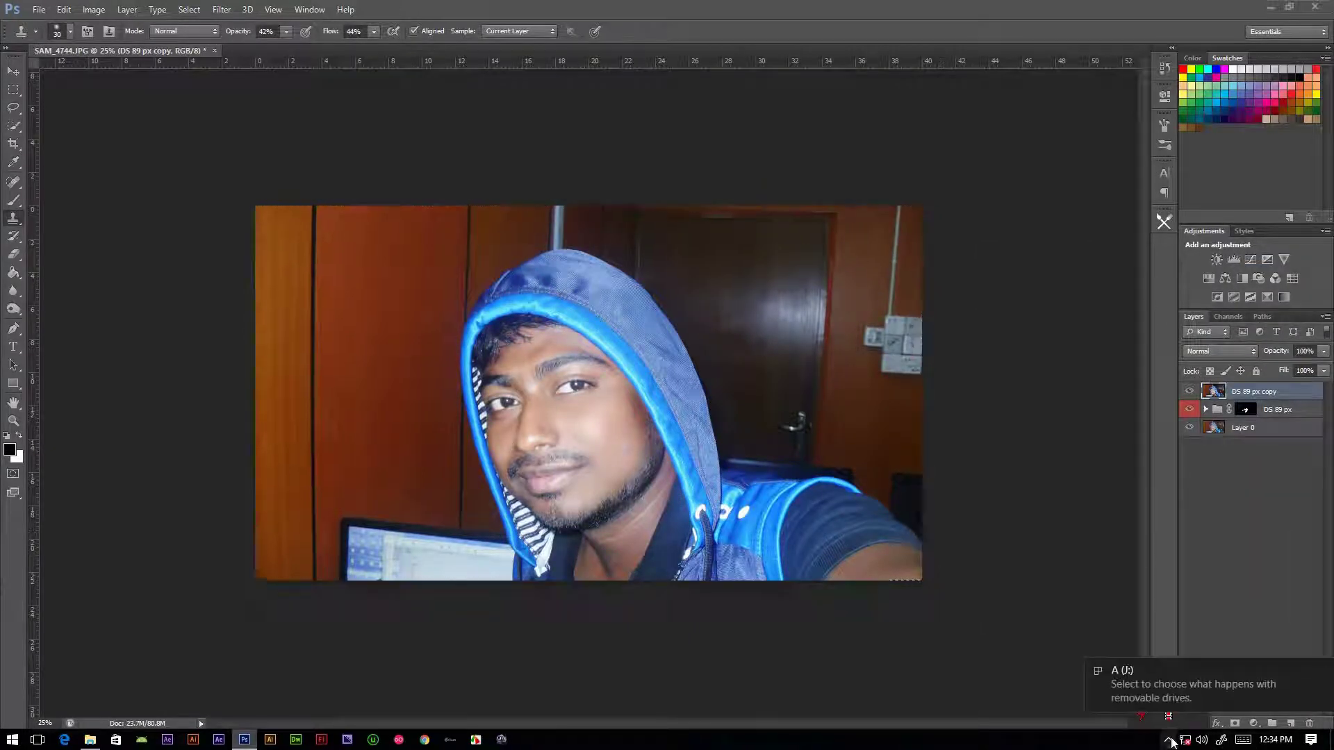
Show the saved paths, pick the Pen tool and zoom in on the collar area
{"action": "left_click", "coordinate": [1323, 673]}
{"action": "left_click", "coordinate": [1262, 316]}
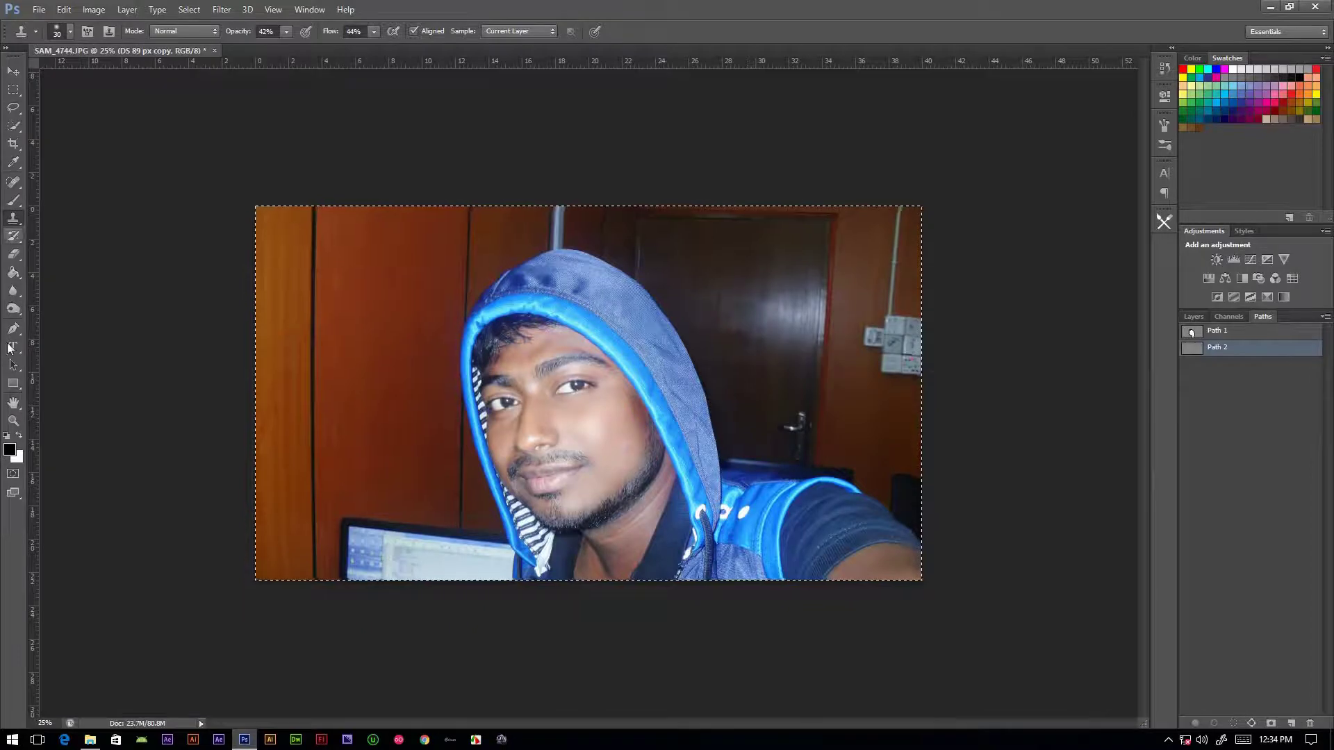
{"action": "key", "text": "p"}
{"action": "key", "text": "ctrl+plus"}
{"action": "key", "text": "ctrl+plus"}
{"action": "key", "text": "ctrl+plus"}
{"action": "scroll", "coordinate": [533, 557], "scroll_direction": "down", "scroll_amount": 5}
{"action": "key", "text": "m"}
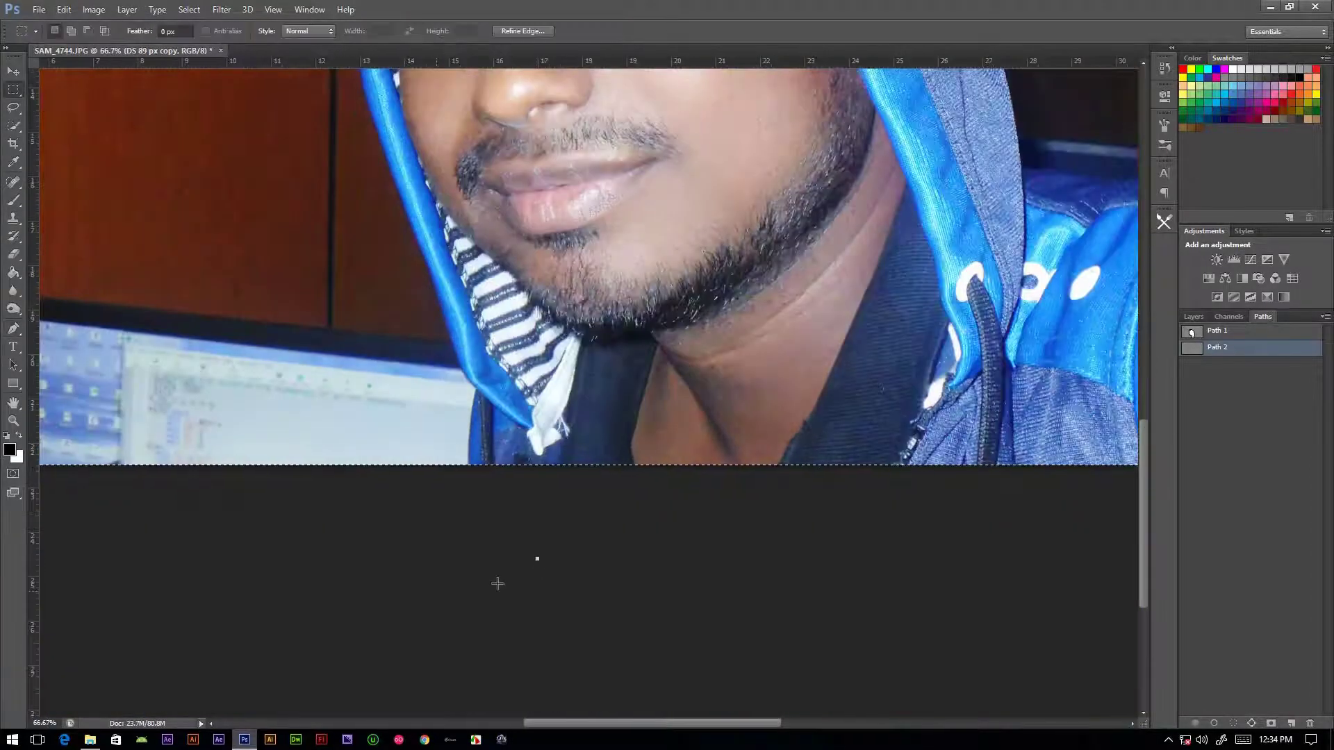
{"action": "key", "text": "ctrl+a"}
{"action": "key", "text": "ctrl+d"}
{"action": "key", "text": "p"}
{"action": "key", "text": "ctrl+plus"}
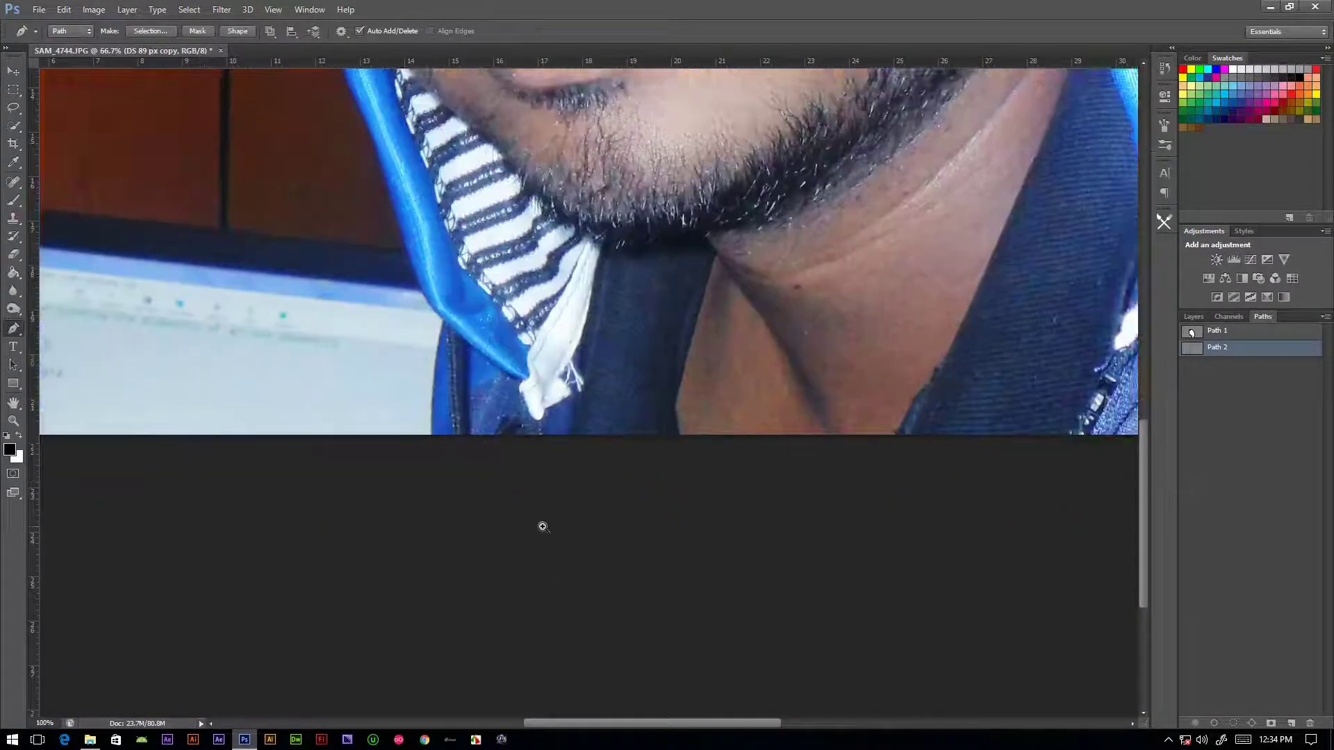
{"action": "key", "text": "ctrl+plus"}
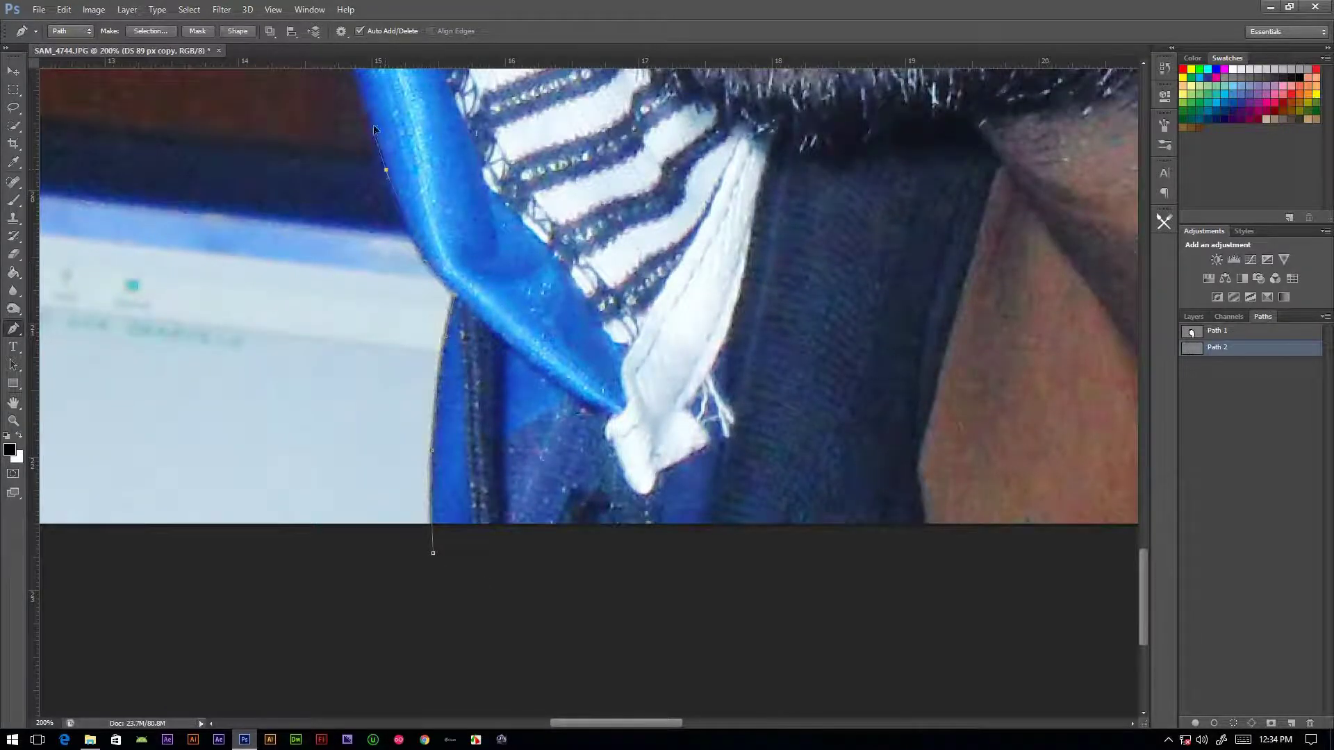
Move the view up along the hood beside the eye and start placing path anchors
{"action": "left_click_drag", "start_coordinate": [476, 341], "coordinate": [511, 584]}
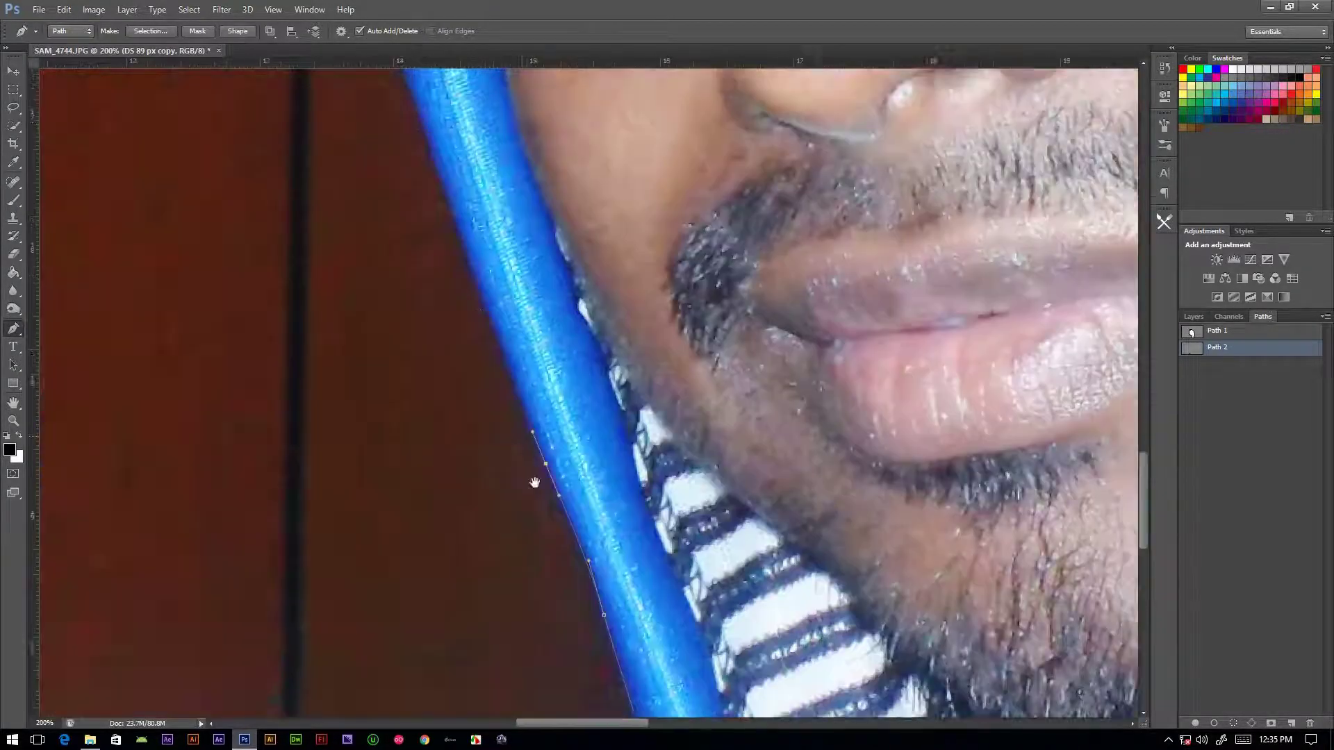
{"action": "left_click_drag", "start_coordinate": [312, 109], "coordinate": [465, 262]}
{"action": "left_click_drag", "start_coordinate": [492, 342], "coordinate": [497, 455]}
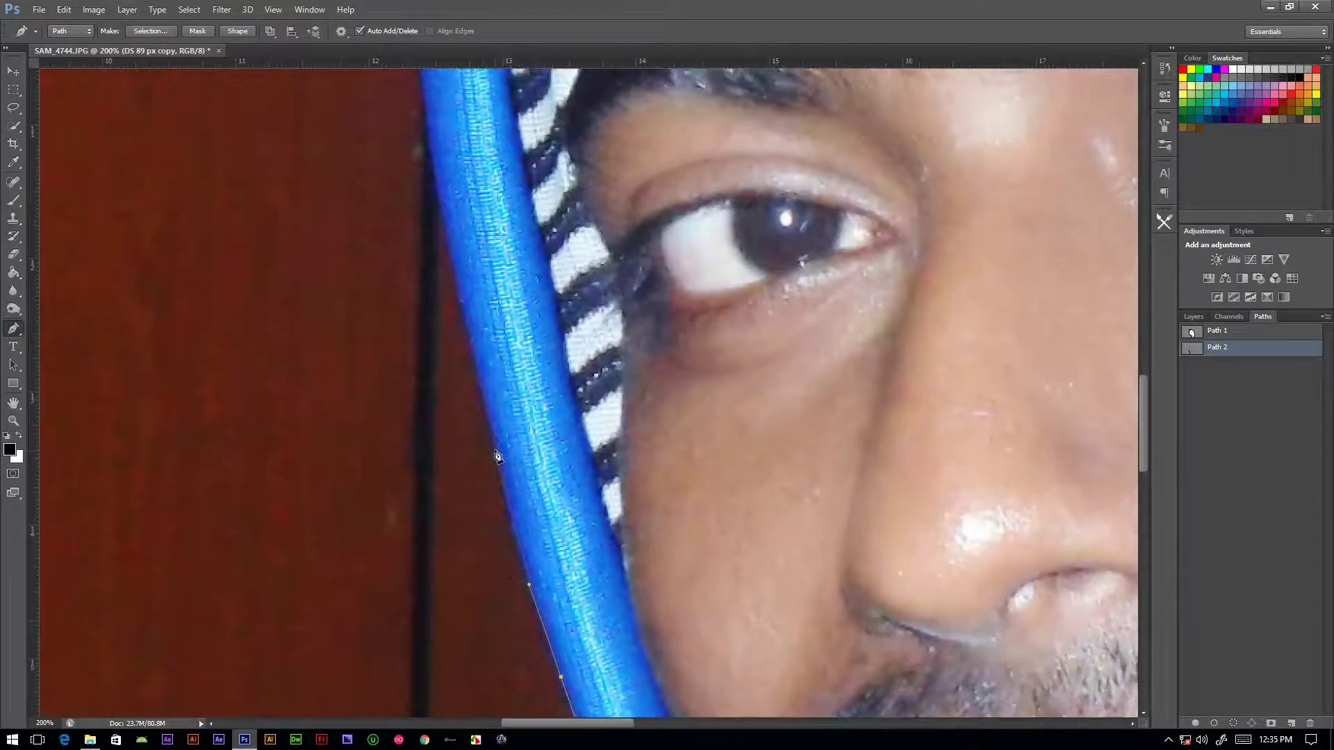
{"action": "mouse_move", "coordinate": [374, 138]}
{"action": "left_mouse_down"}
{"action": "mouse_move", "coordinate": [401, 377]}
{"action": "mouse_move", "coordinate": [392, 646]}
{"action": "left_mouse_up"}
{"action": "left_click_drag", "start_coordinate": [430, 112], "coordinate": [441, 368]}
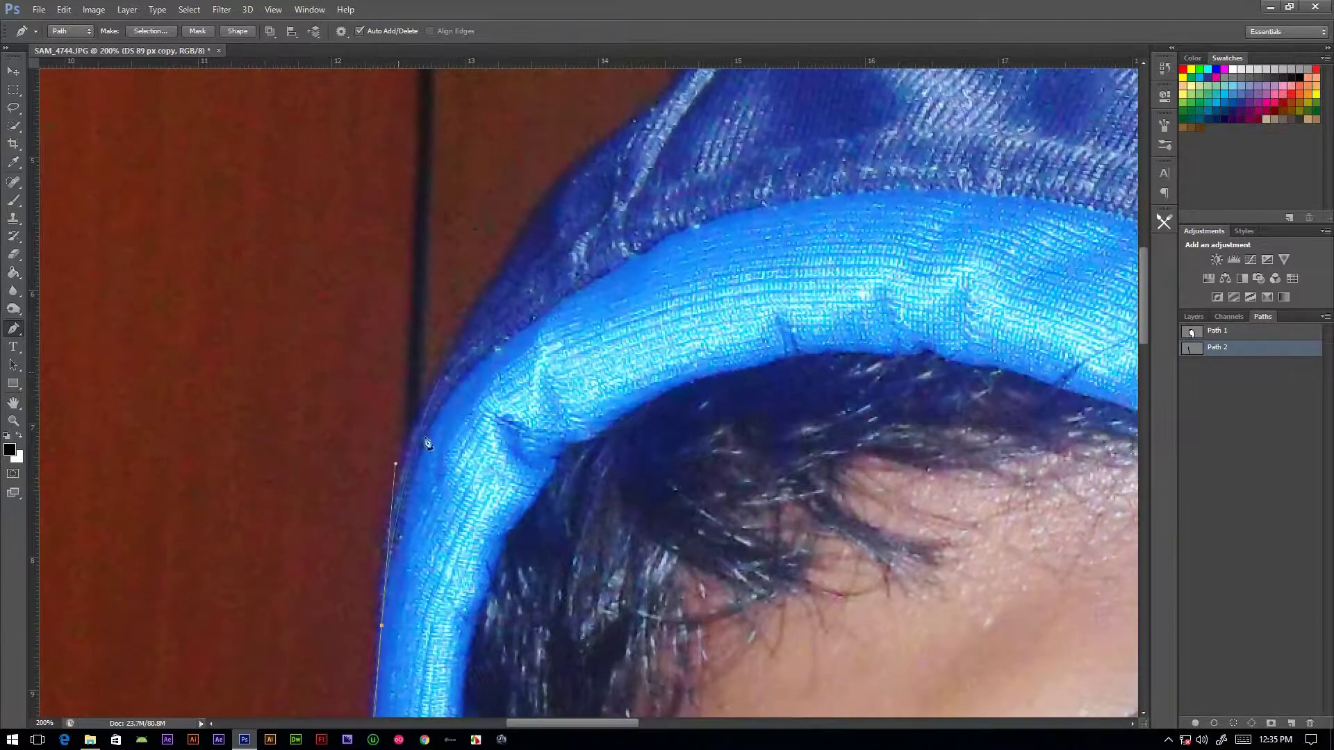
{"action": "left_click", "coordinate": [447, 366]}
{"action": "key", "text": "ctrl+z"}
Trace the hood's outer edge with anchor points and curves
{"action": "left_click", "coordinate": [525, 238]}
{"action": "left_click", "coordinate": [587, 162]}
{"action": "left_click", "coordinate": [619, 137]}
{"action": "left_click_drag", "start_coordinate": [693, 57], "coordinate": [631, 272]}
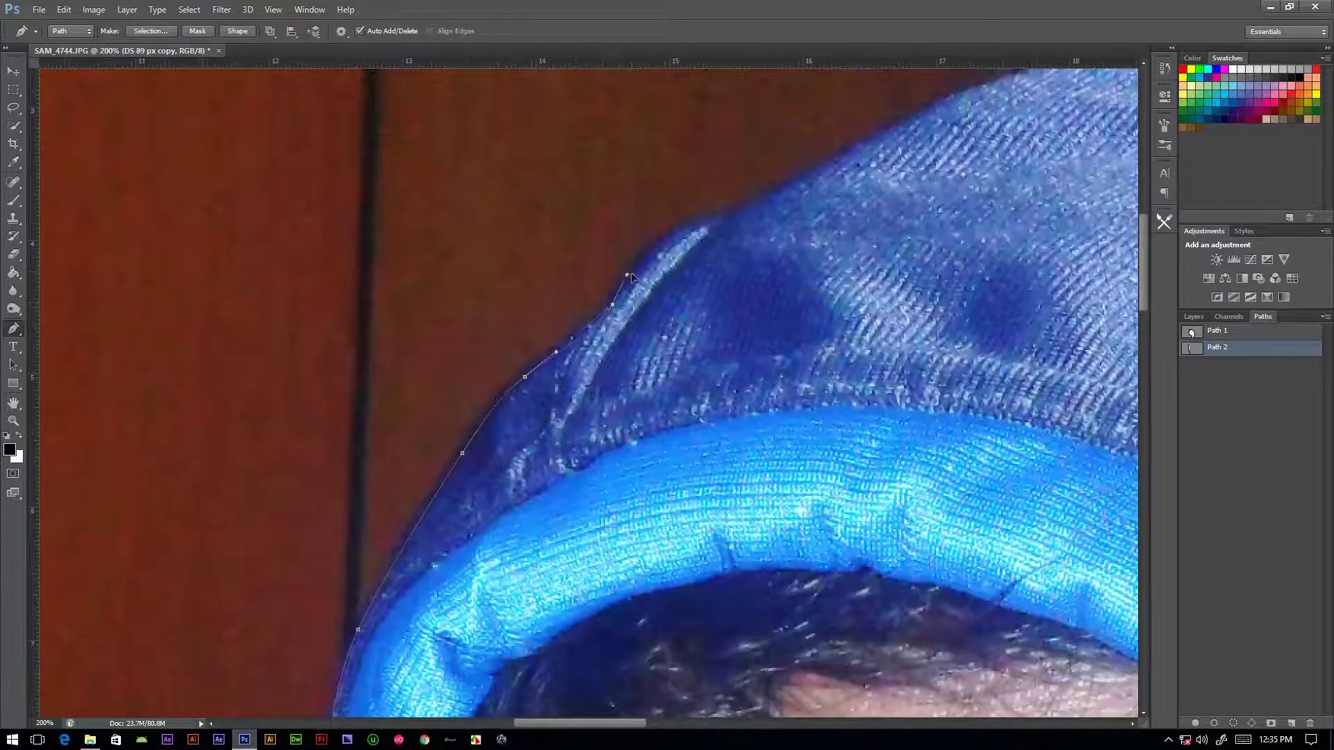
{"action": "left_click", "coordinate": [612, 304]}
Continue the path across the top of the hood and down its right edge
{"action": "left_click_drag", "start_coordinate": [977, 90], "coordinate": [685, 149]}
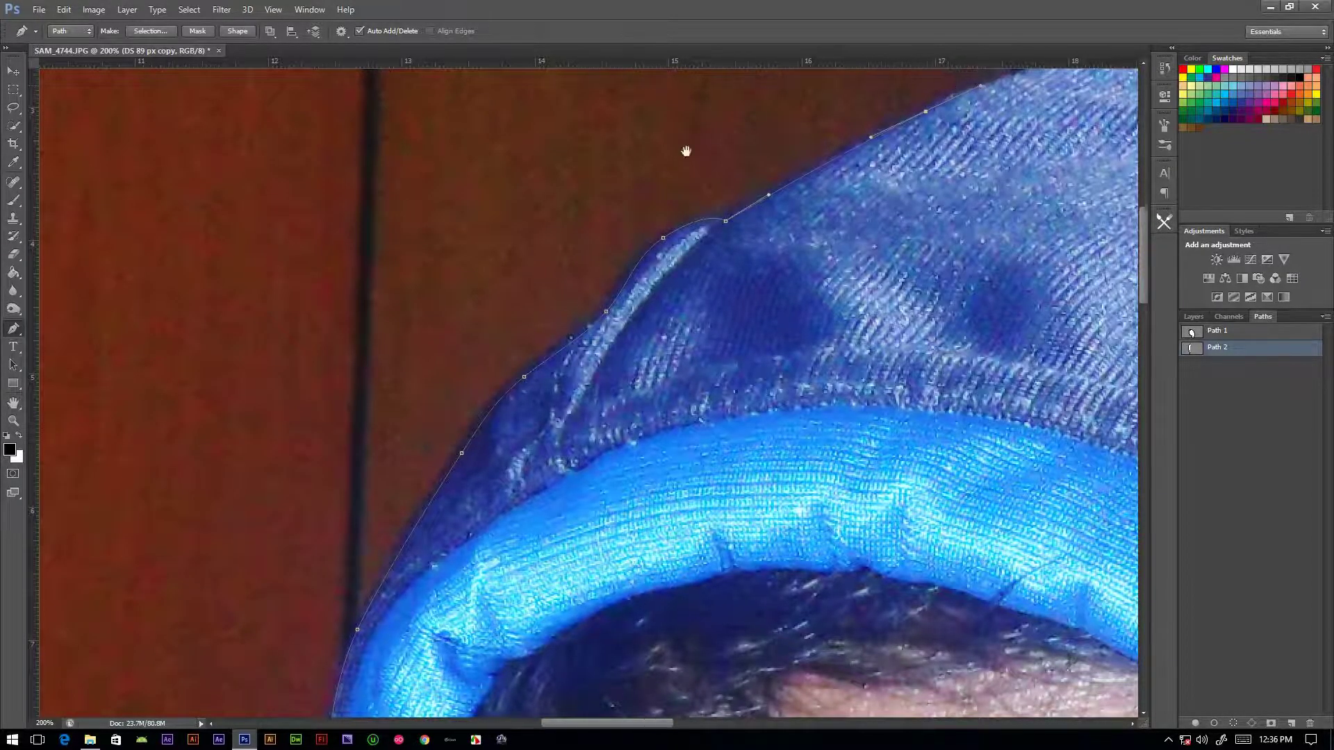
{"action": "left_click_drag", "start_coordinate": [1051, 127], "coordinate": [820, 151]}
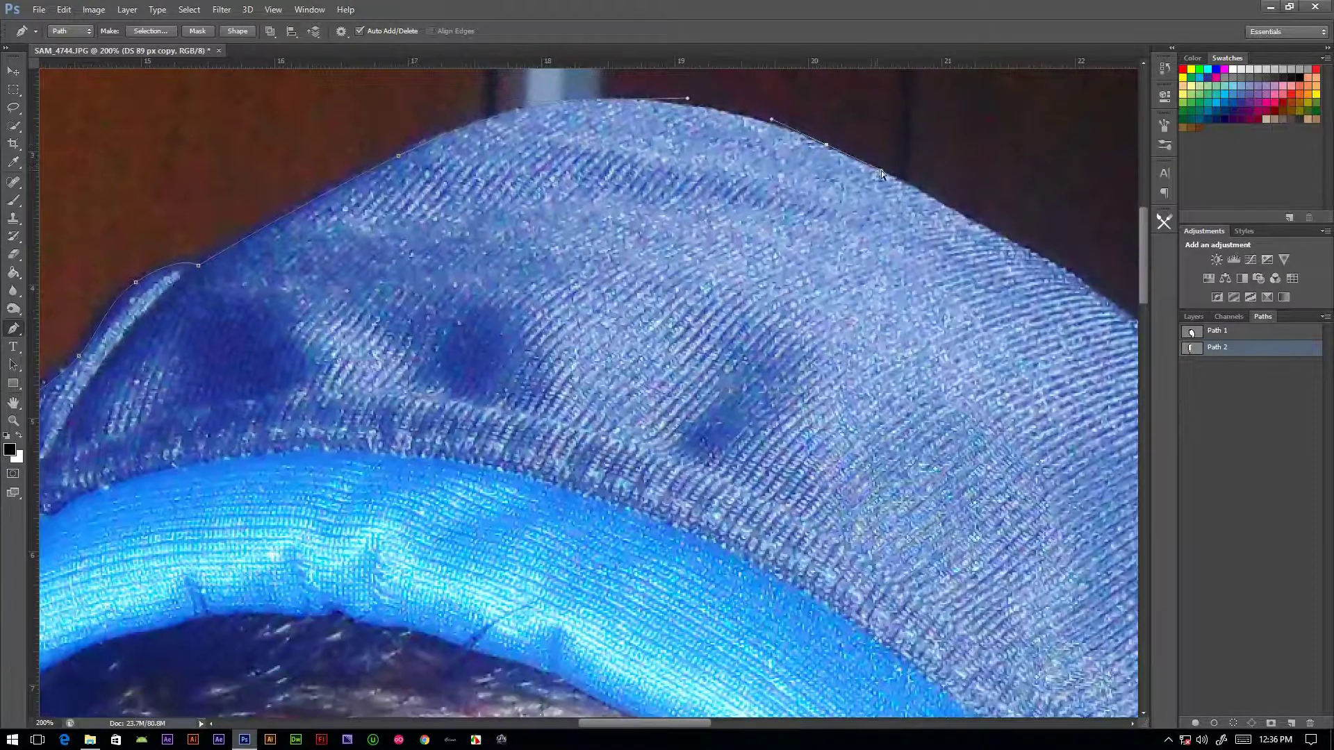
{"action": "left_click", "coordinate": [826, 150], "text": "ctrl"}
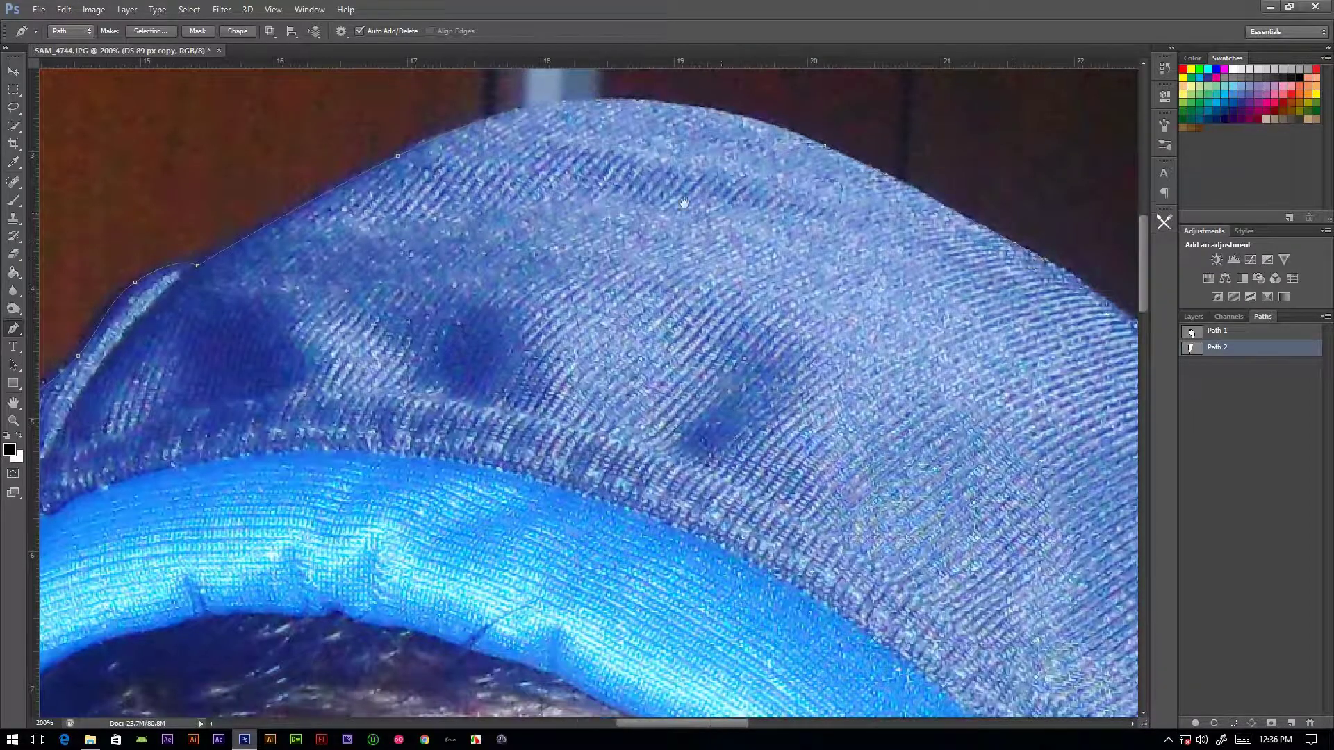
{"action": "left_click_drag", "start_coordinate": [1015, 248], "coordinate": [653, 187]}
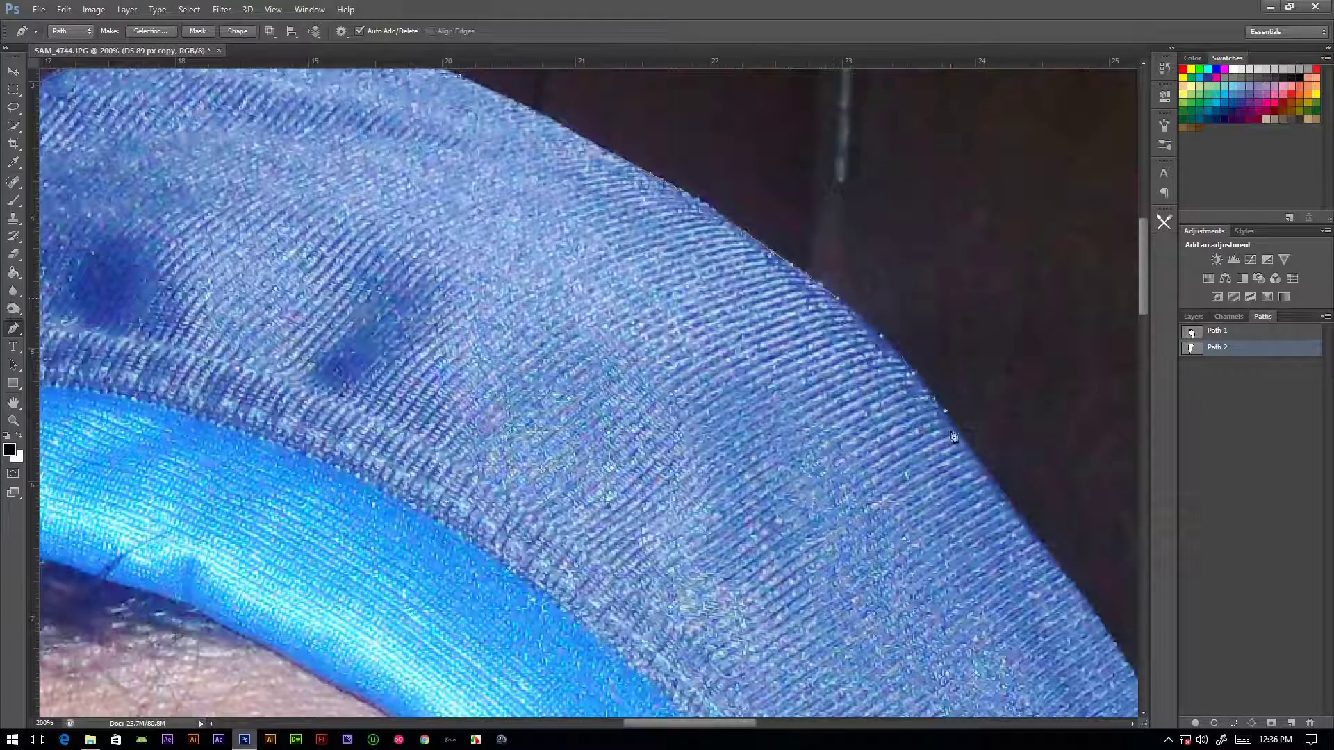
{"action": "left_click_drag", "start_coordinate": [1032, 535], "coordinate": [750, 350]}
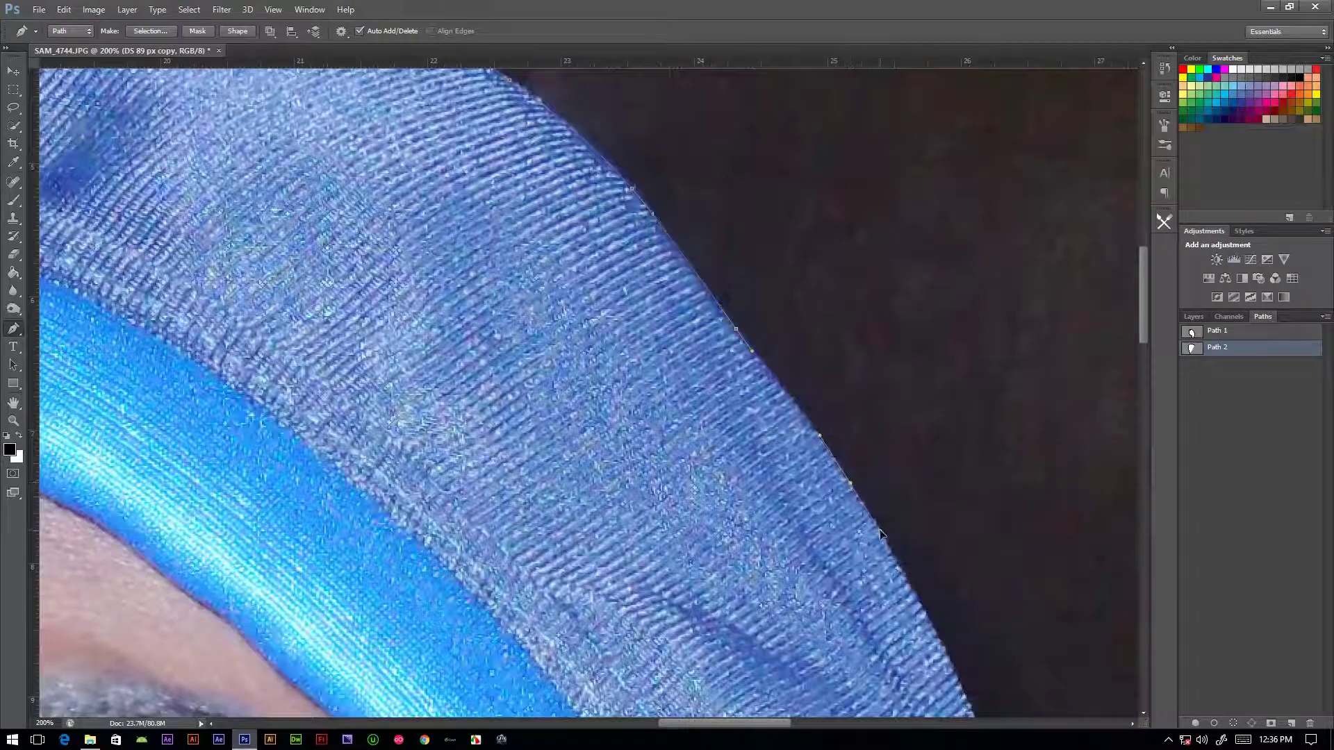
{"action": "left_click_drag", "start_coordinate": [902, 575], "coordinate": [773, 271]}
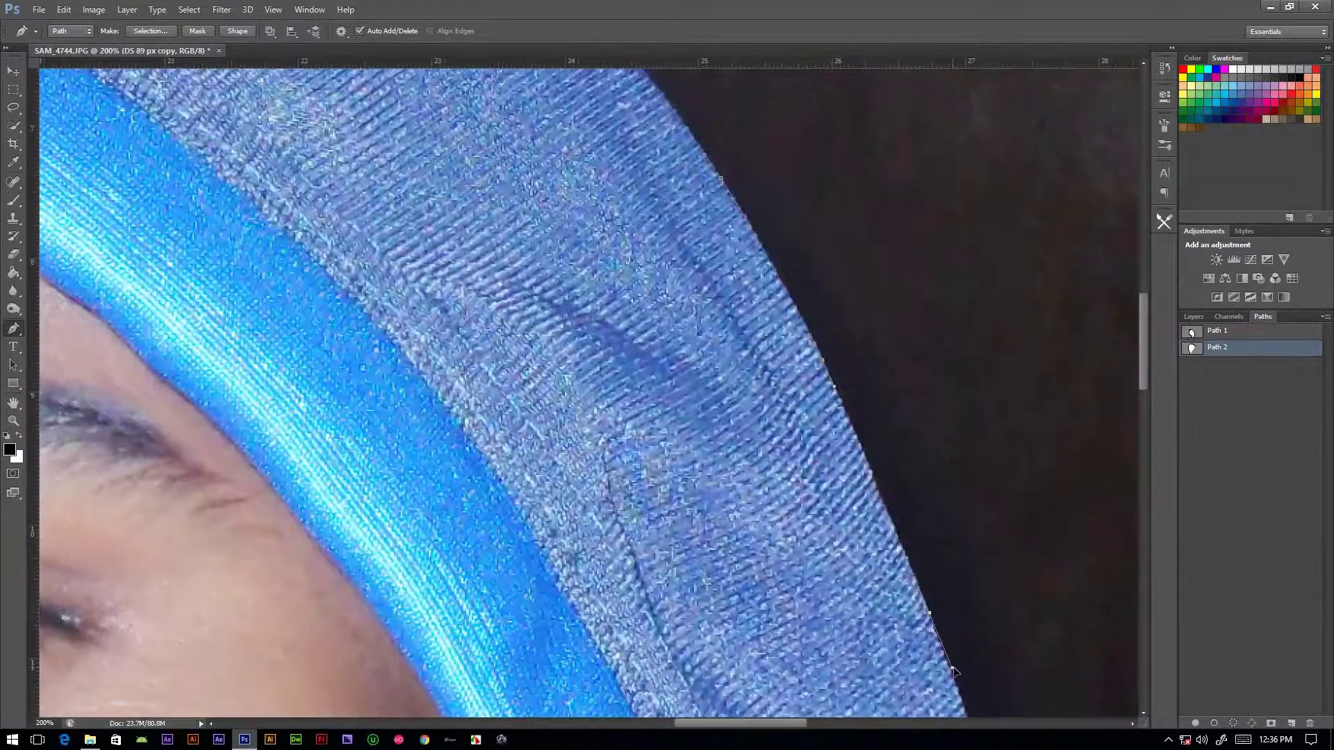
{"action": "left_click_drag", "start_coordinate": [951, 676], "coordinate": [840, 282]}
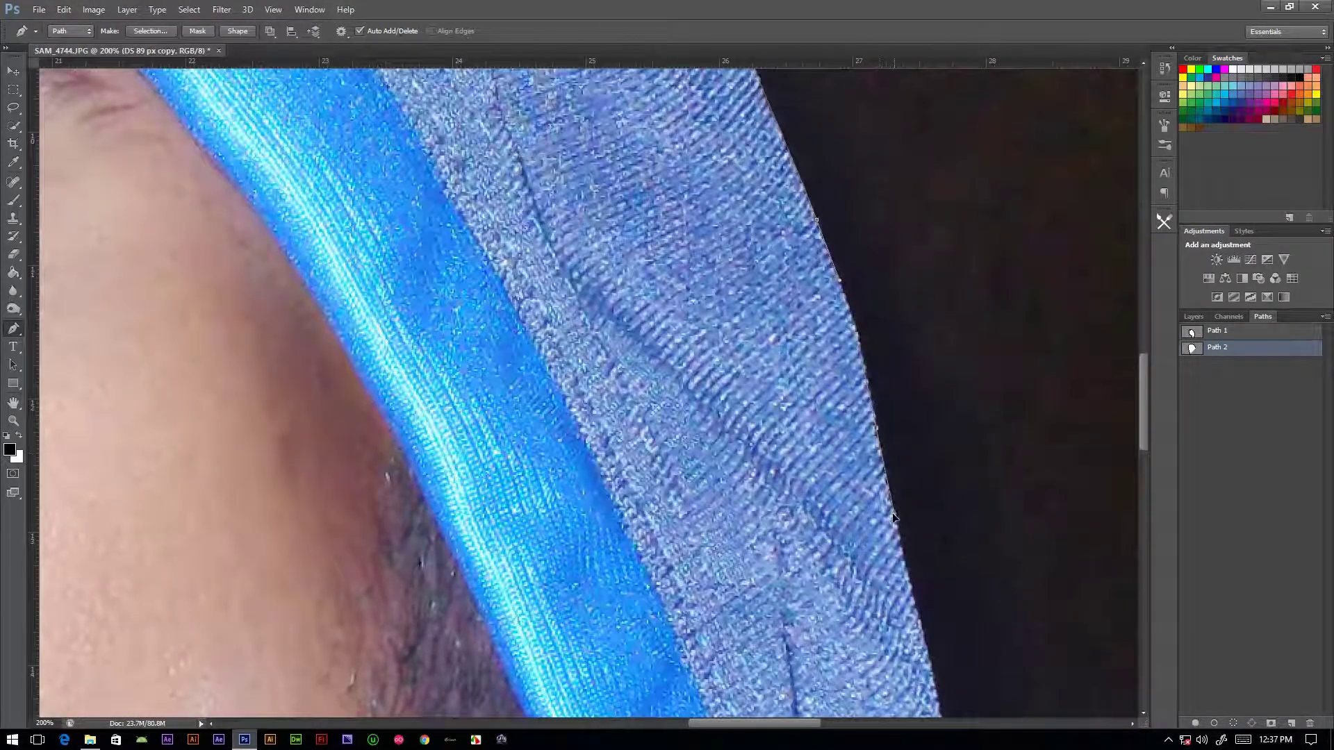
{"action": "left_click_drag", "start_coordinate": [928, 656], "coordinate": [888, 278]}
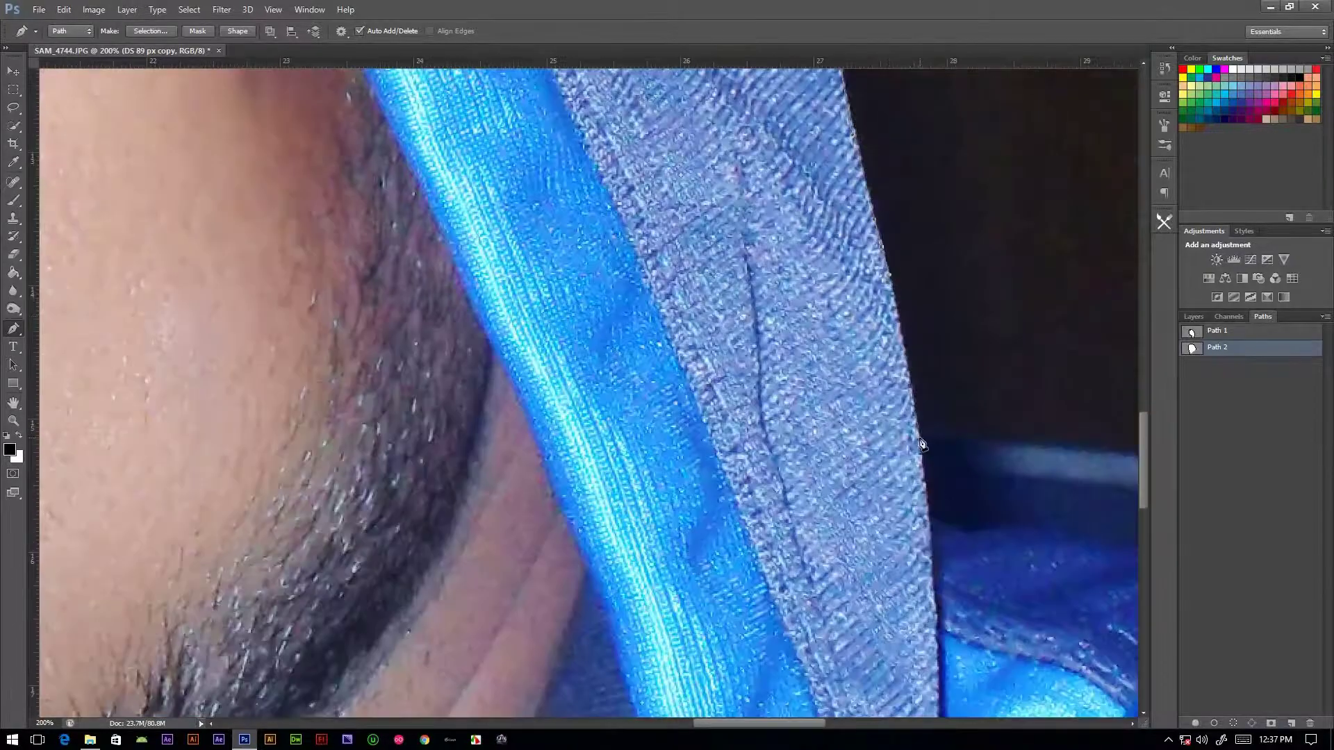
{"action": "left_click_drag", "start_coordinate": [1046, 453], "coordinate": [726, 449]}
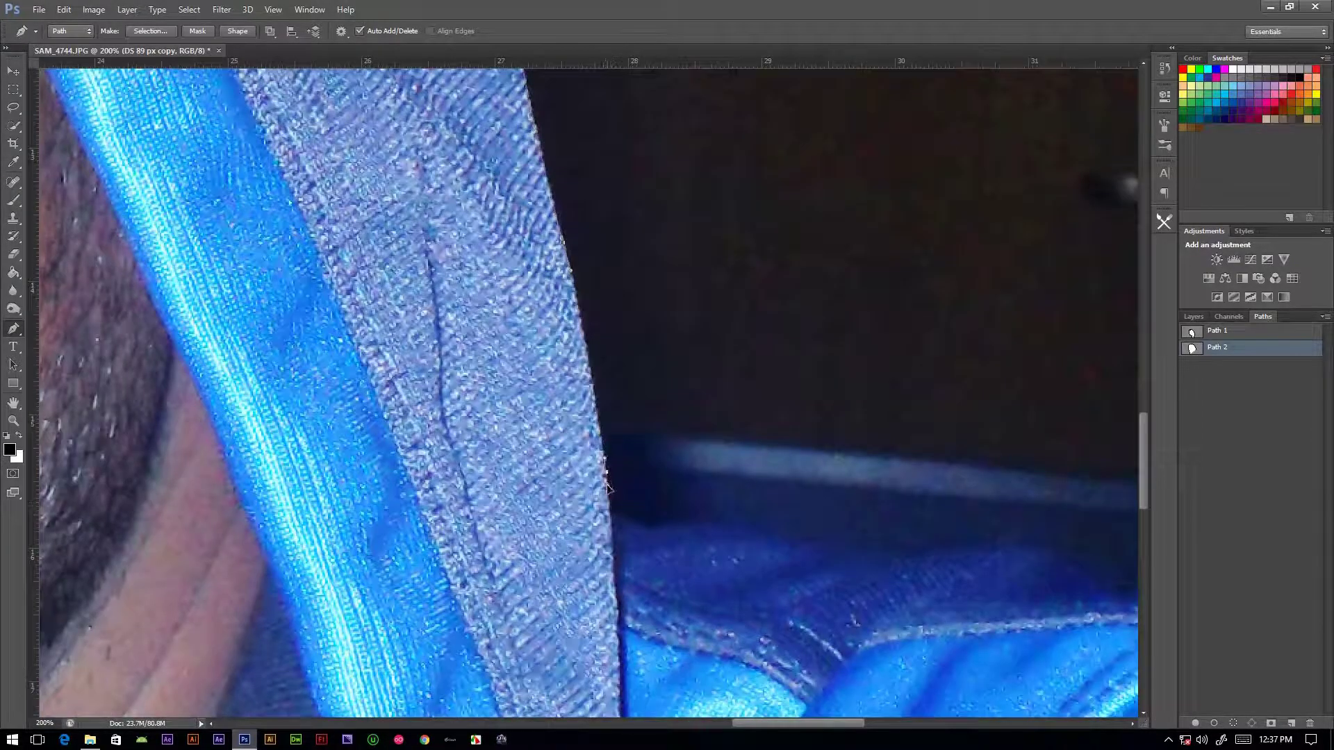
Add curved anchors where the hood meets the shoulder and along the shoulder's top edge
{"action": "scroll", "coordinate": [639, 523], "scroll_direction": "down", "scroll_amount": 2}
{"action": "scroll", "coordinate": [639, 524], "scroll_direction": "up", "scroll_amount": 2}
{"action": "scroll", "coordinate": [639, 523], "scroll_direction": "up", "scroll_amount": 1}
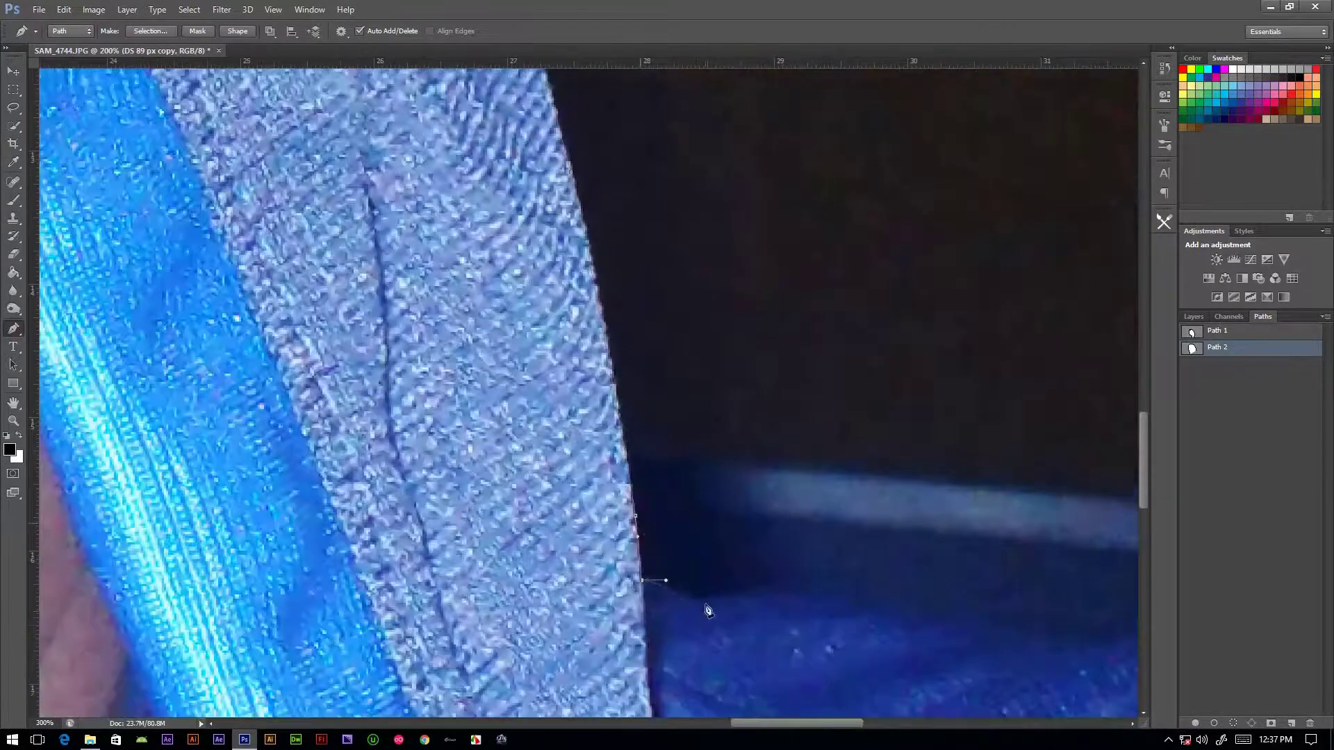
{"action": "left_click_drag", "start_coordinate": [693, 598], "coordinate": [757, 587]}
{"action": "left_click_drag", "start_coordinate": [795, 595], "coordinate": [814, 596]}
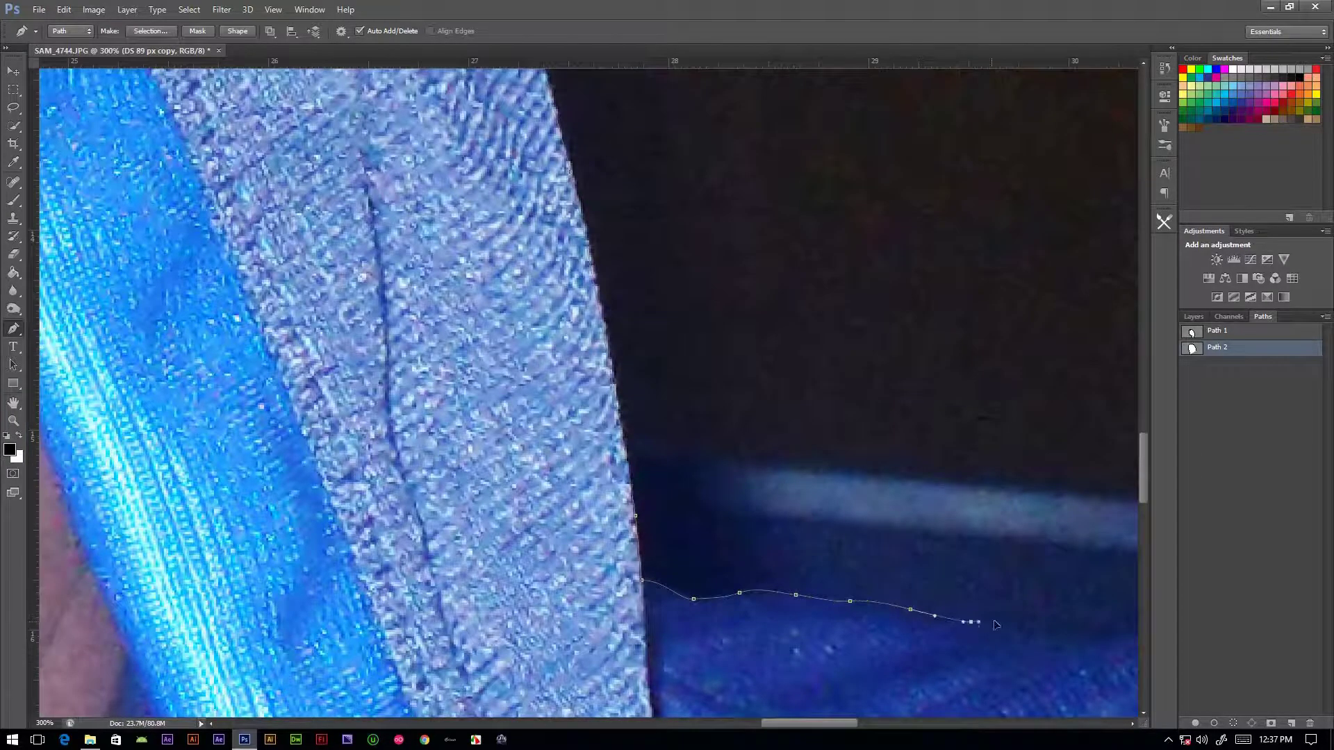
{"action": "left_click_drag", "start_coordinate": [1033, 636], "coordinate": [1045, 639]}
{"action": "key", "text": "ctrl+minus"}
{"action": "mouse_move", "coordinate": [929, 564]}
{"action": "left_mouse_down"}
{"action": "mouse_move", "coordinate": [1021, 538]}
{"action": "mouse_move", "coordinate": [1075, 584]}
{"action": "mouse_move", "coordinate": [767, 541]}
{"action": "mouse_move", "coordinate": [833, 571]}
{"action": "mouse_move", "coordinate": [1049, 585]}
{"action": "left_mouse_up"}
{"action": "key", "text": "ctrl+plus"}
Extend the path along the blue shoulder trim and down the shoulder's outer edge
{"action": "left_click_drag", "start_coordinate": [1009, 581], "coordinate": [700, 539]}
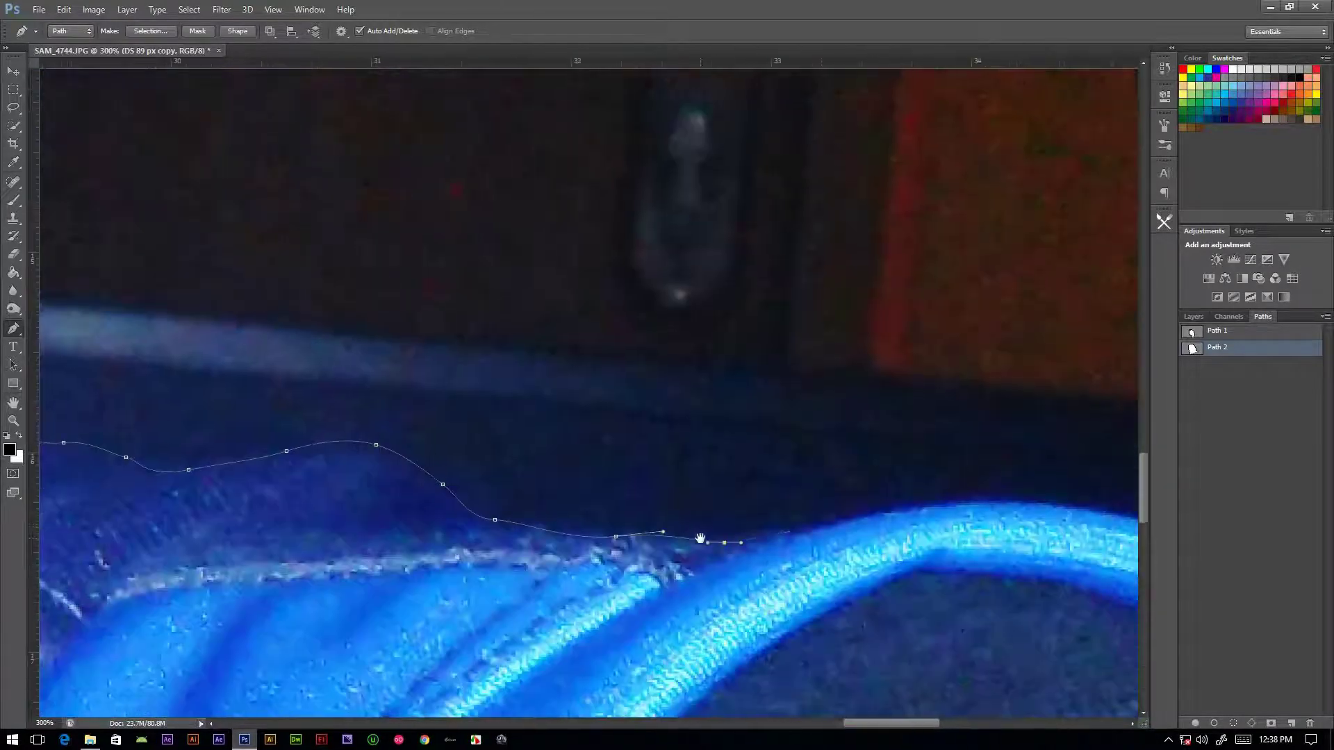
{"action": "left_click_drag", "start_coordinate": [830, 524], "coordinate": [858, 523]}
{"action": "mouse_move", "coordinate": [980, 501]}
{"action": "left_mouse_down"}
{"action": "mouse_move", "coordinate": [1022, 501]}
{"action": "mouse_move", "coordinate": [662, 476]}
{"action": "left_mouse_up"}
{"action": "left_click_drag", "start_coordinate": [862, 499], "coordinate": [920, 528]}
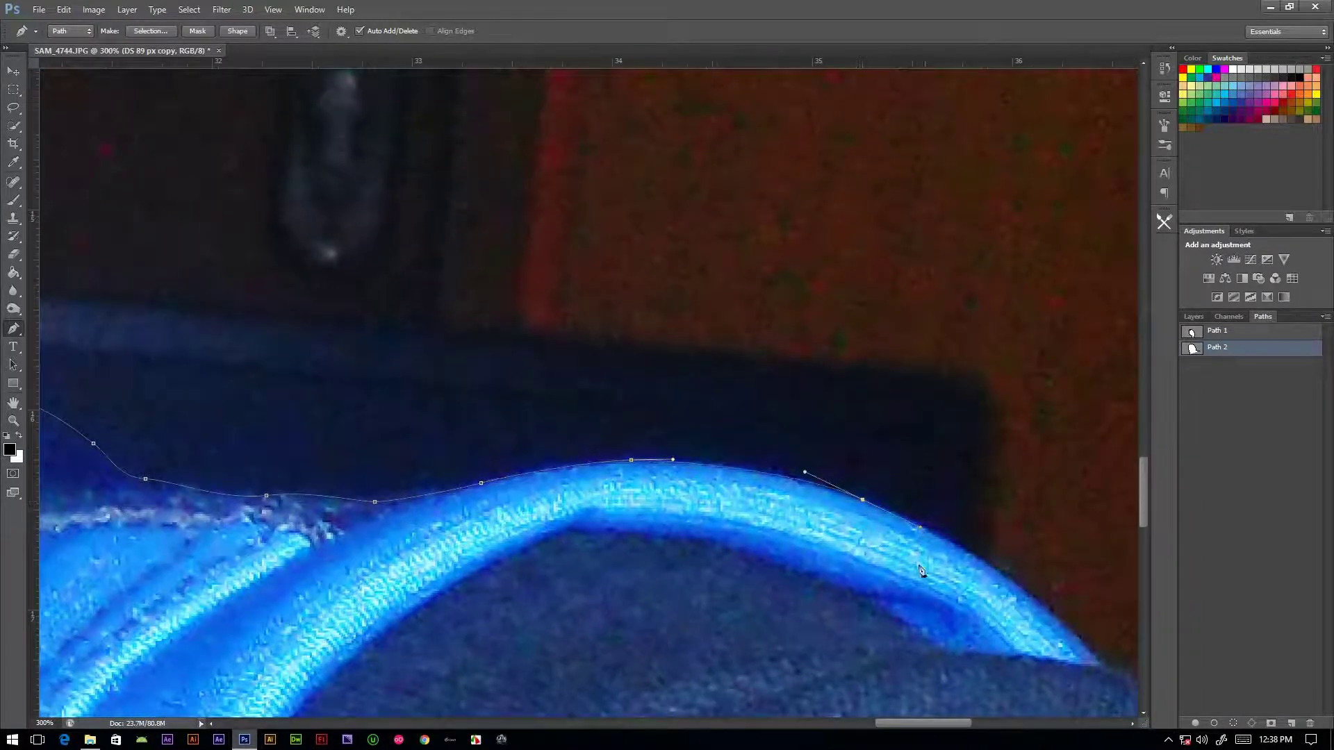
{"action": "mouse_move", "coordinate": [1035, 598]}
{"action": "left_mouse_down"}
{"action": "mouse_move", "coordinate": [1052, 615]}
{"action": "mouse_move", "coordinate": [755, 489]}
{"action": "left_mouse_up"}
{"action": "mouse_move", "coordinate": [809, 541]}
{"action": "left_mouse_down"}
{"action": "mouse_move", "coordinate": [881, 571]}
{"action": "mouse_move", "coordinate": [539, 298]}
{"action": "left_mouse_up"}
Follow the sleeve edge and close the path below the shoulder outside the photo
{"action": "left_click_drag", "start_coordinate": [722, 405], "coordinate": [761, 445]}
{"action": "left_click_drag", "start_coordinate": [820, 517], "coordinate": [830, 536]}
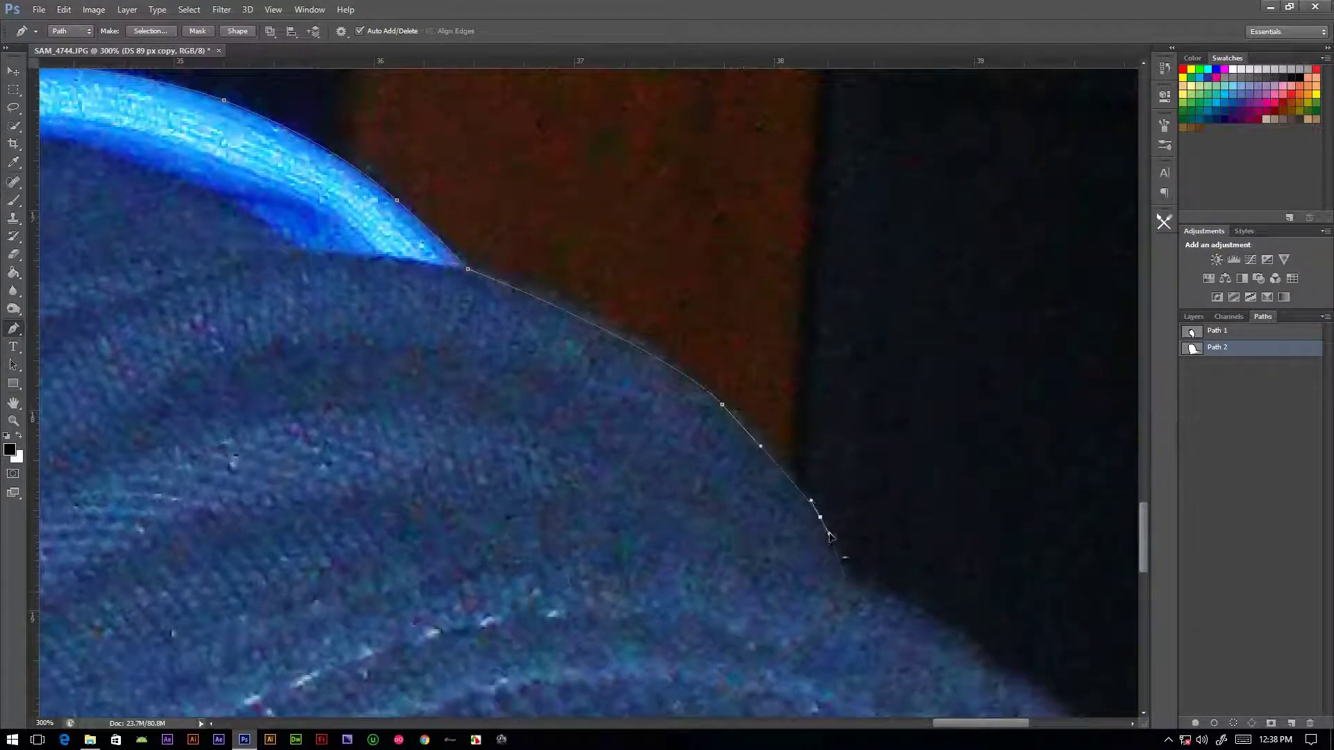
{"action": "left_click_drag", "start_coordinate": [891, 603], "coordinate": [615, 453]}
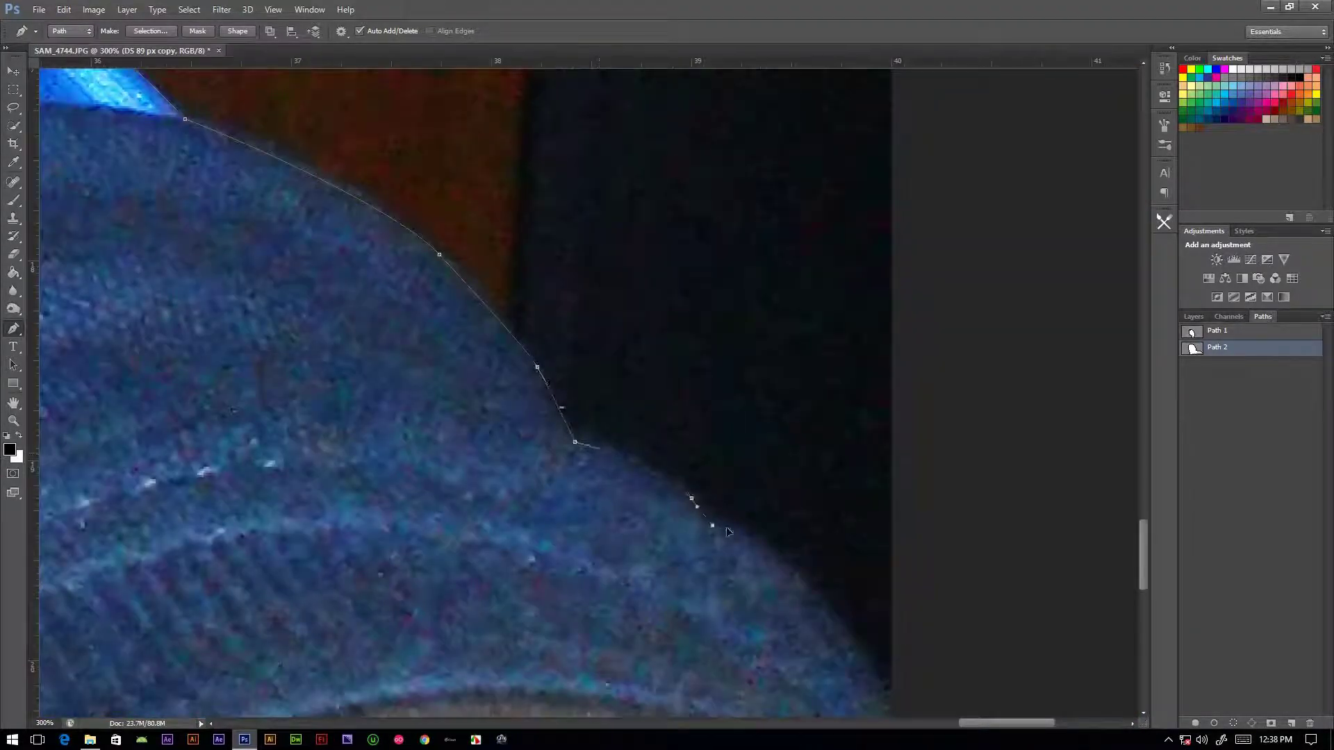
{"action": "key", "text": "ctrl+minus"}
{"action": "key", "text": "ctrl+minus"}
{"action": "key", "text": "ctrl+minus"}
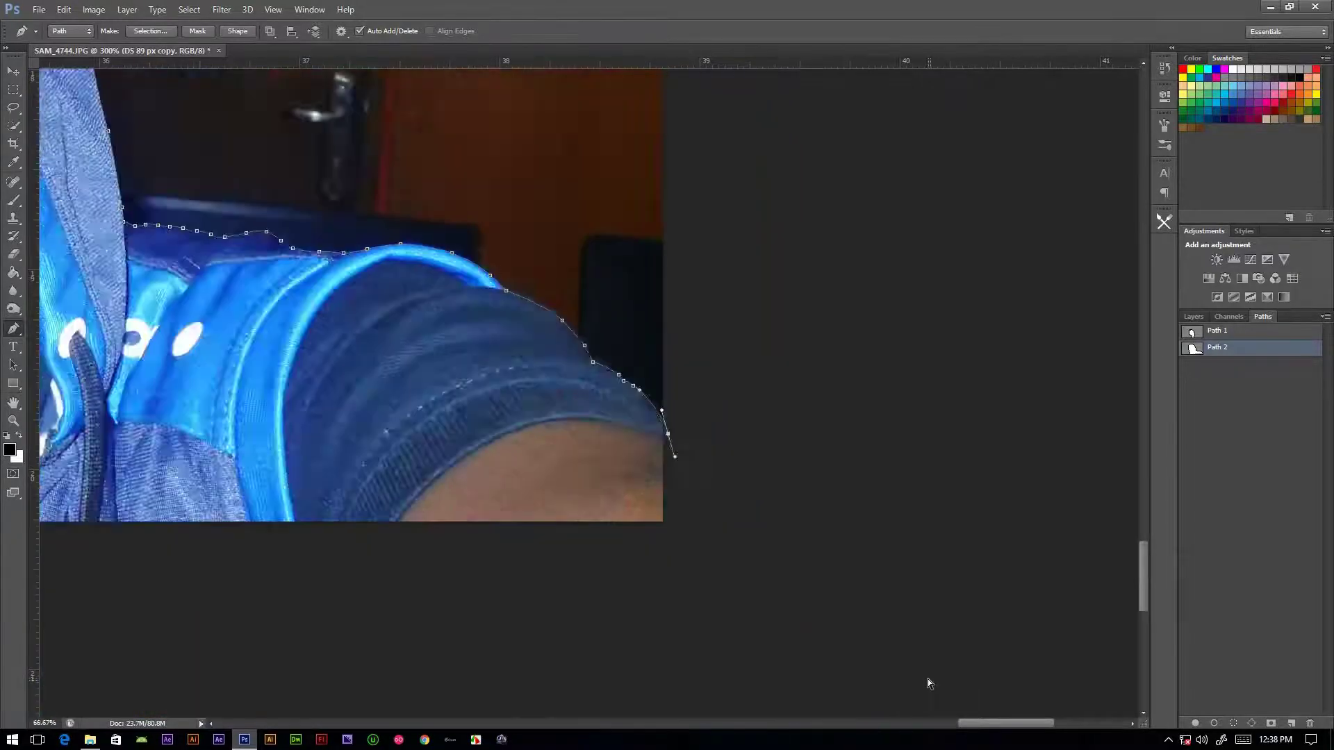
{"action": "key", "text": "ctrl+minus"}
{"action": "key", "text": "ctrl+minus"}
{"action": "left_click_drag", "start_coordinate": [1047, 694], "coordinate": [778, 689]}
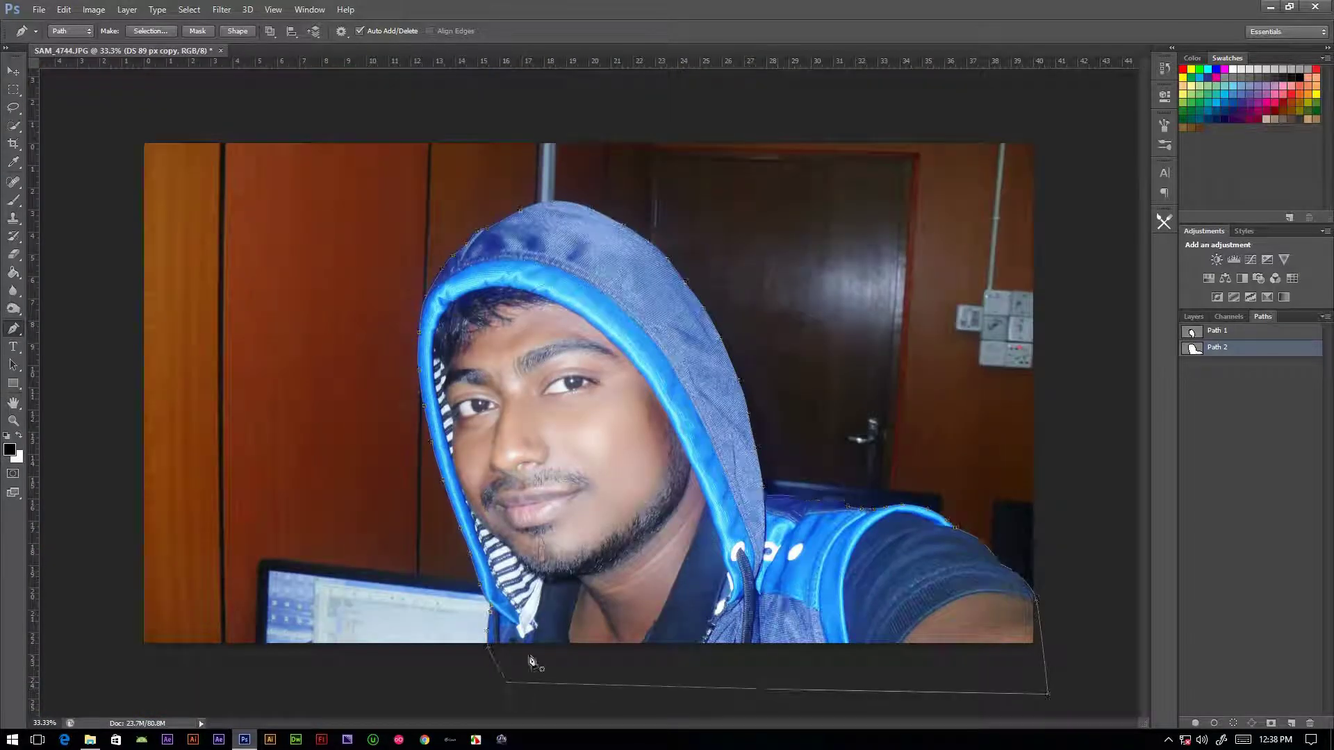
{"action": "key", "text": "ctrl+minus"}
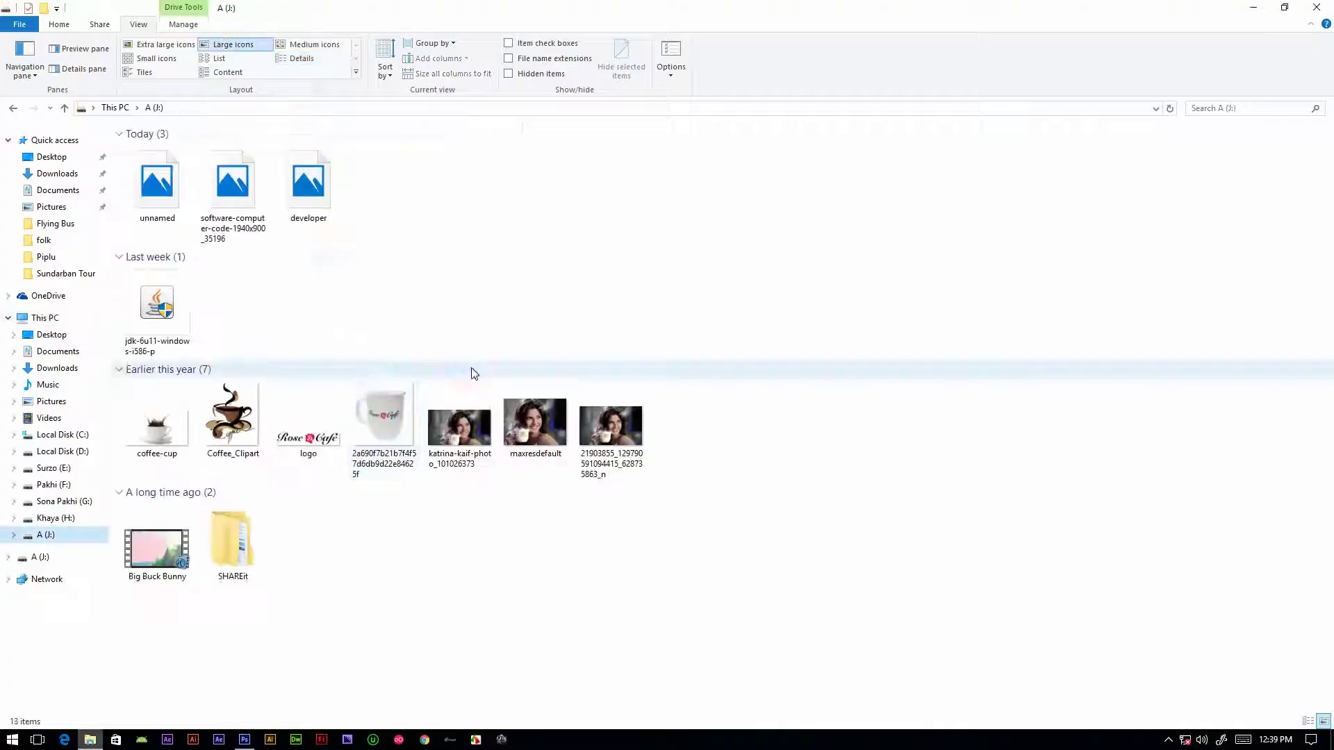
{"action": "left_click", "coordinate": [157, 182]}
{"action": "left_click", "coordinate": [244, 739]}
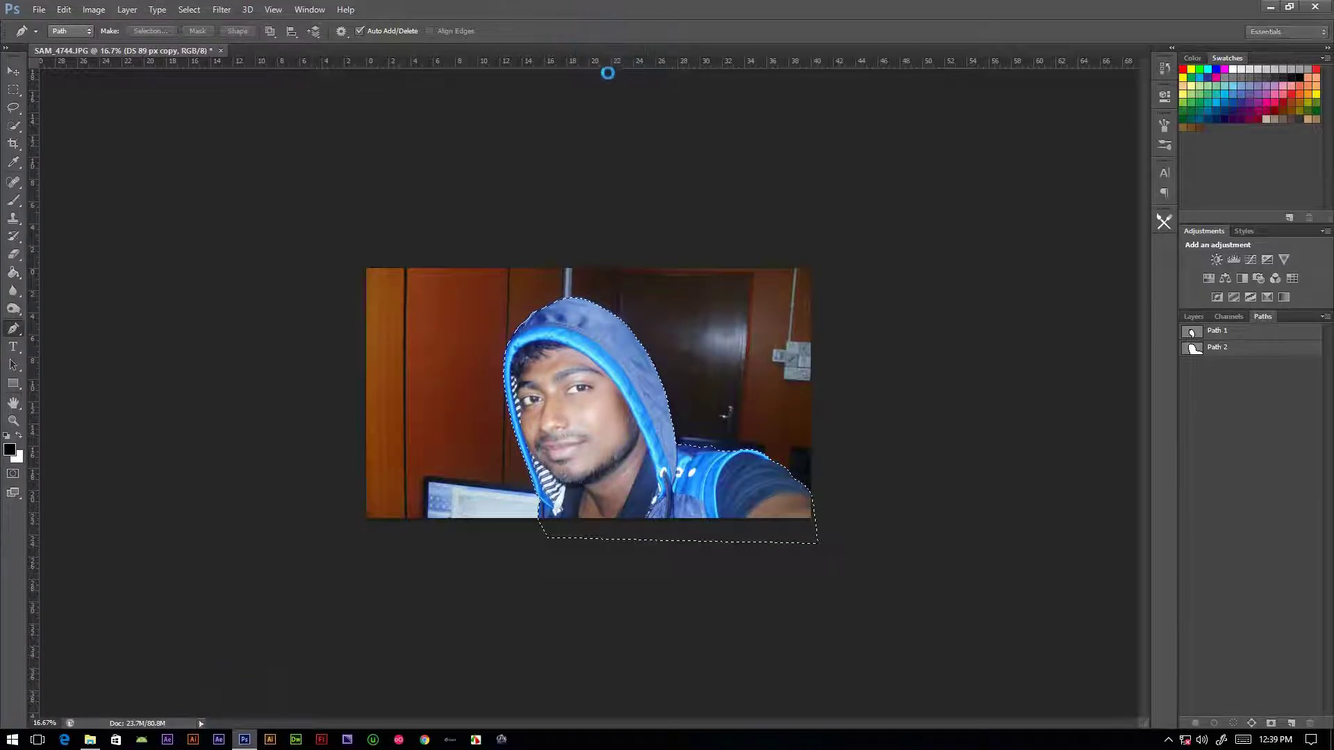
Move the unnamed code image into SAM_4744 as Layer 1 and enlarge it about 515%
{"action": "key", "text": "v"}
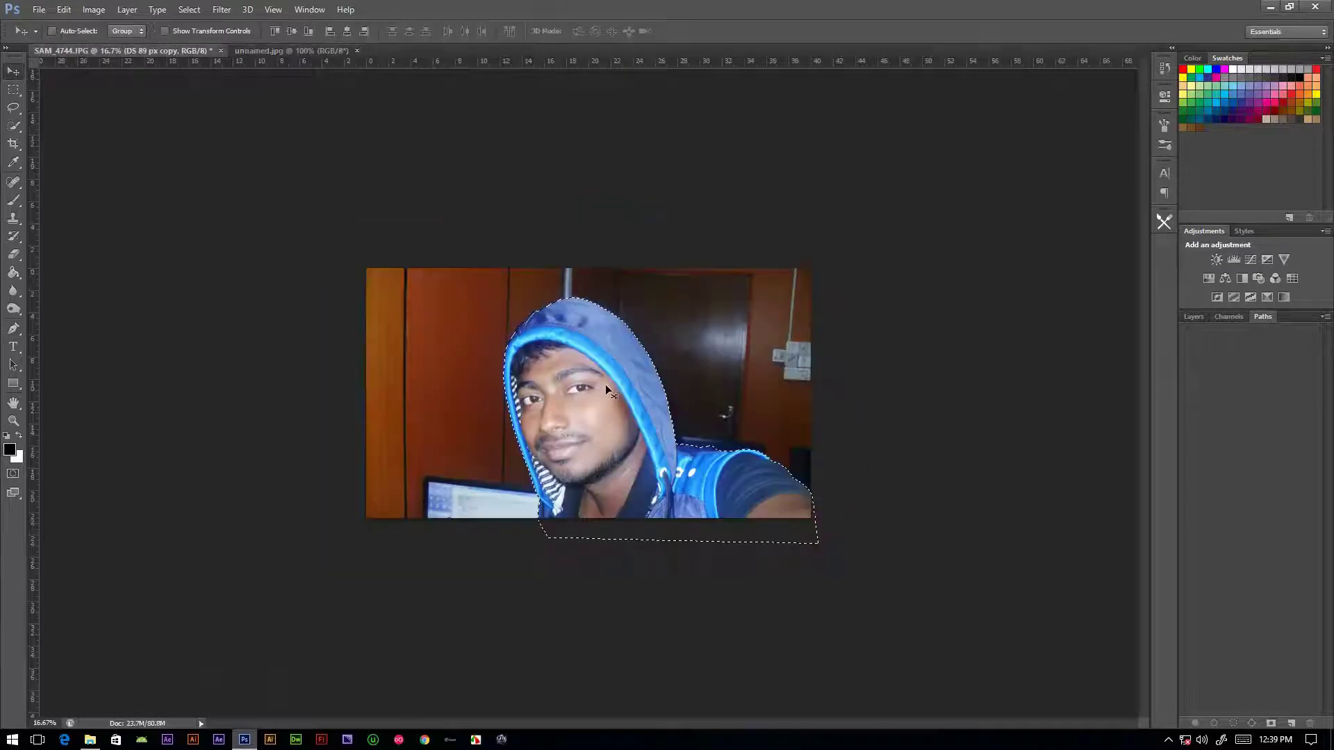
{"action": "left_click_drag", "start_coordinate": [178, 52], "coordinate": [605, 384]}
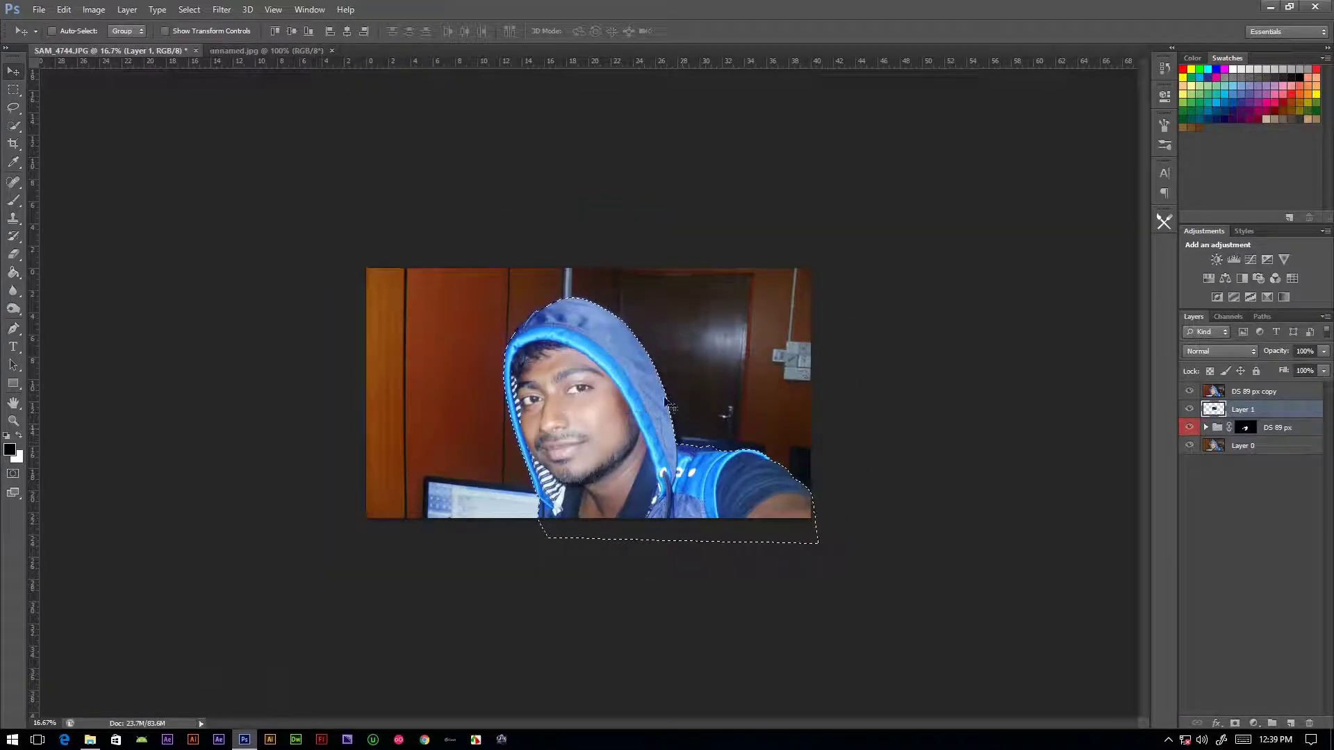
{"action": "key", "text": "ctrl+t"}
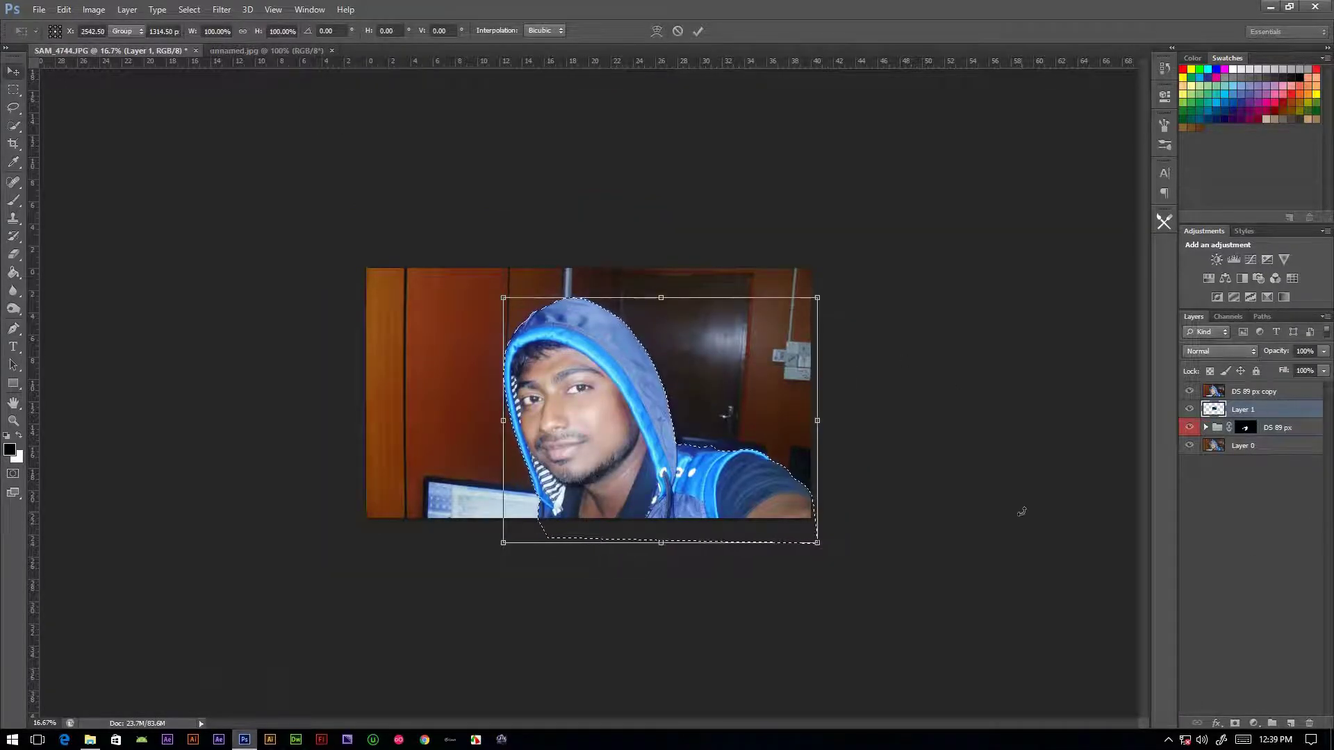
{"action": "key", "text": "Return"}
{"action": "left_click", "coordinate": [14, 87]}
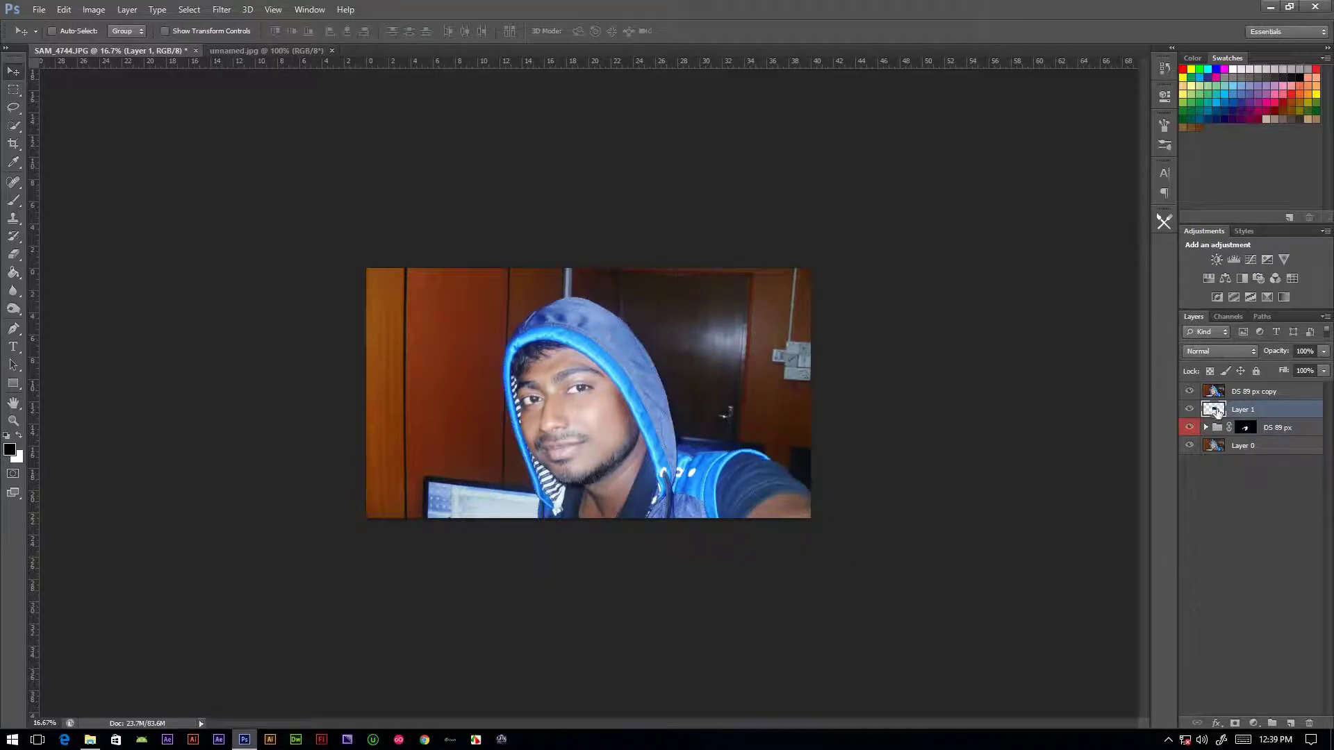
{"action": "key", "text": "ctrl+t"}
{"action": "left_click_drag", "start_coordinate": [839, 257], "coordinate": [851, 267]}
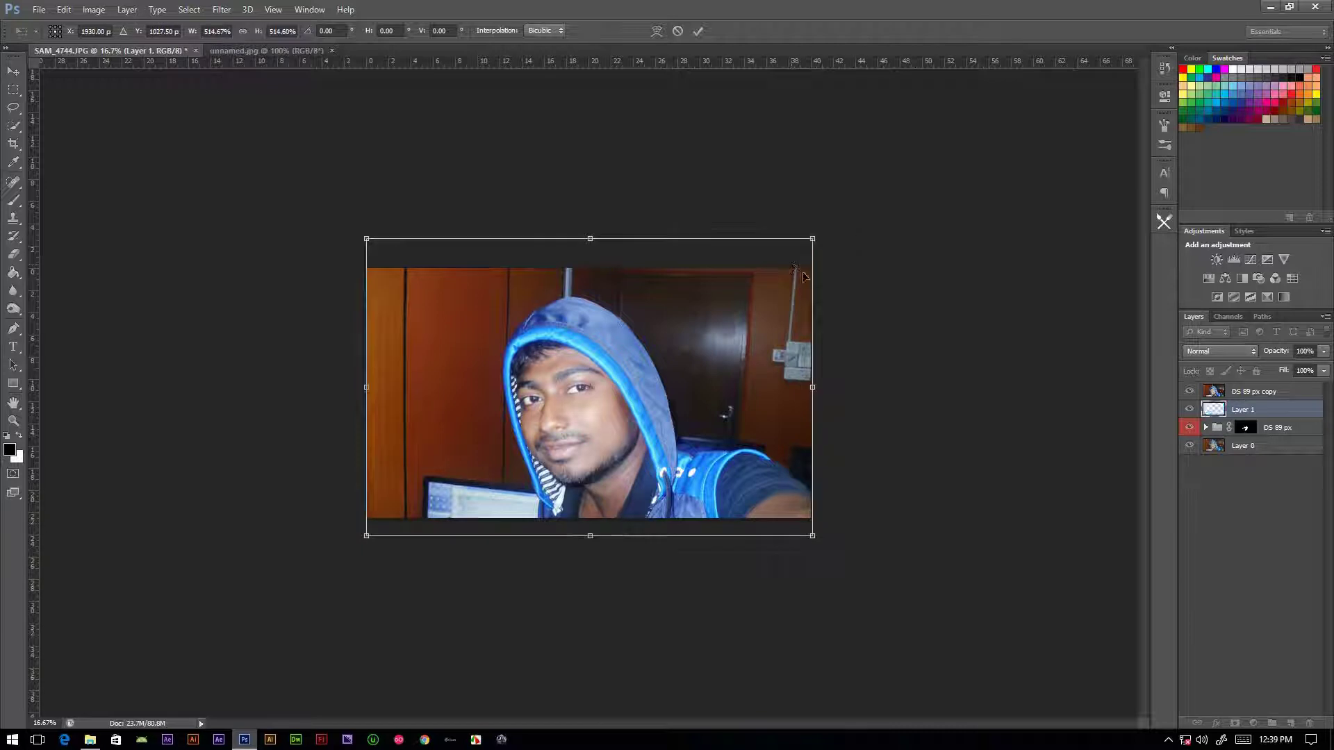
{"action": "key", "text": "v"}
{"action": "key", "text": "Return"}
Load Path 2 on DS 89 px copy, invert the selection and delete the room background
{"action": "left_click", "coordinate": [1254, 391]}
{"action": "left_click", "coordinate": [1262, 316]}
{"action": "left_click", "coordinate": [1210, 353], "text": "ctrl"}
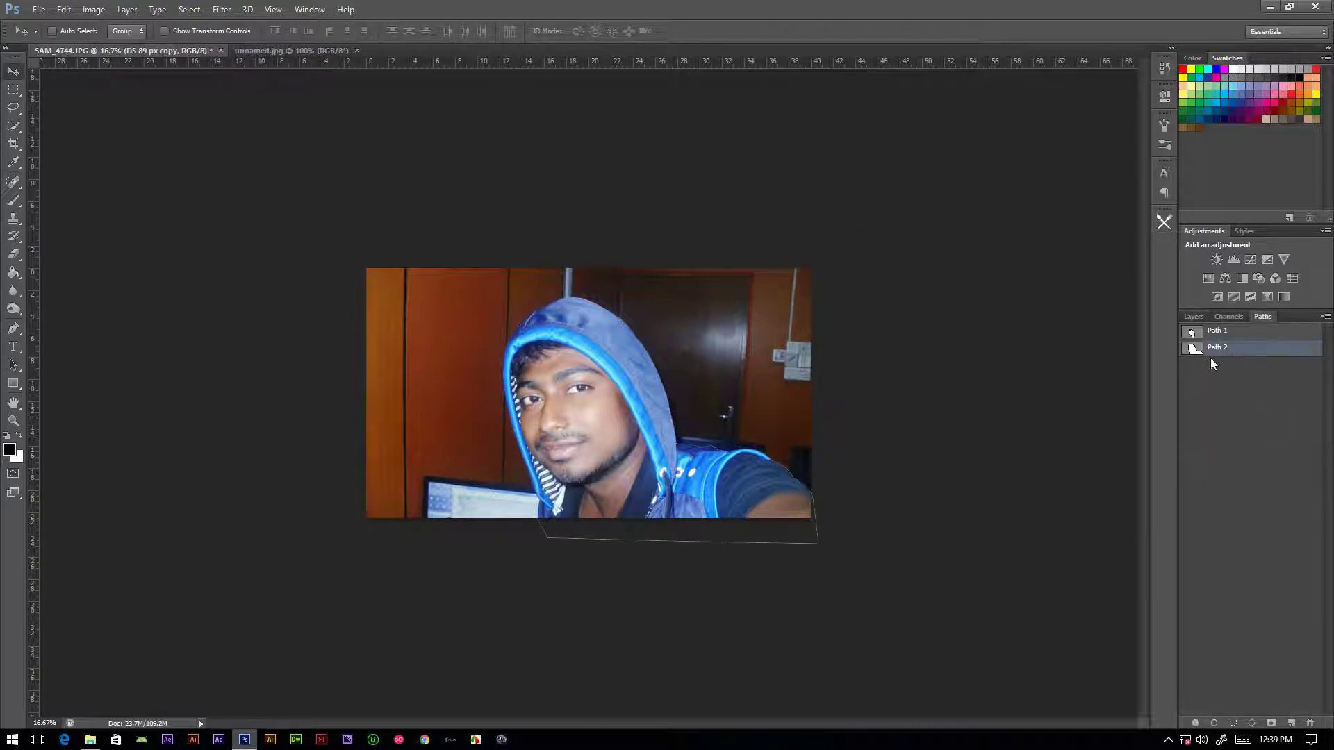
{"action": "left_click", "coordinate": [189, 9]}
{"action": "left_click", "coordinate": [211, 64]}
{"action": "key", "text": "Delete"}
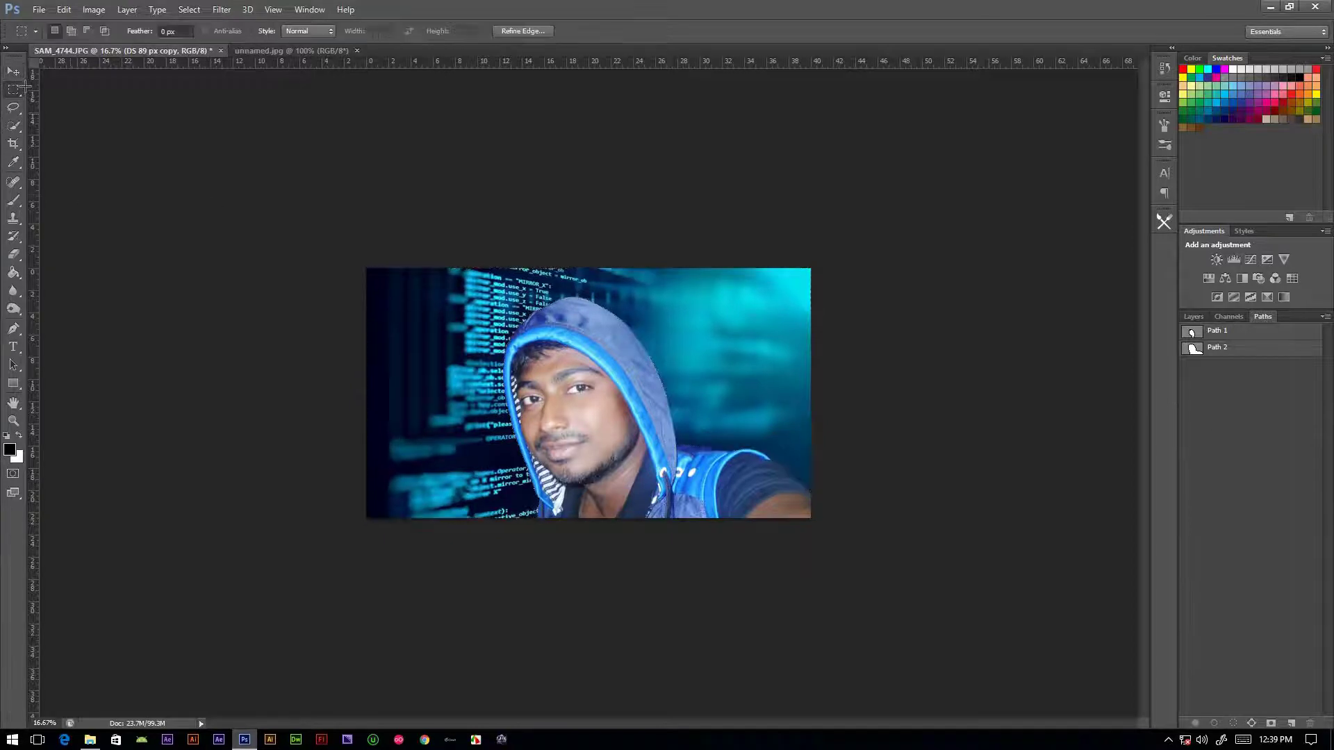
{"action": "key", "text": "ctrl+d"}
{"action": "key", "text": "F7"}
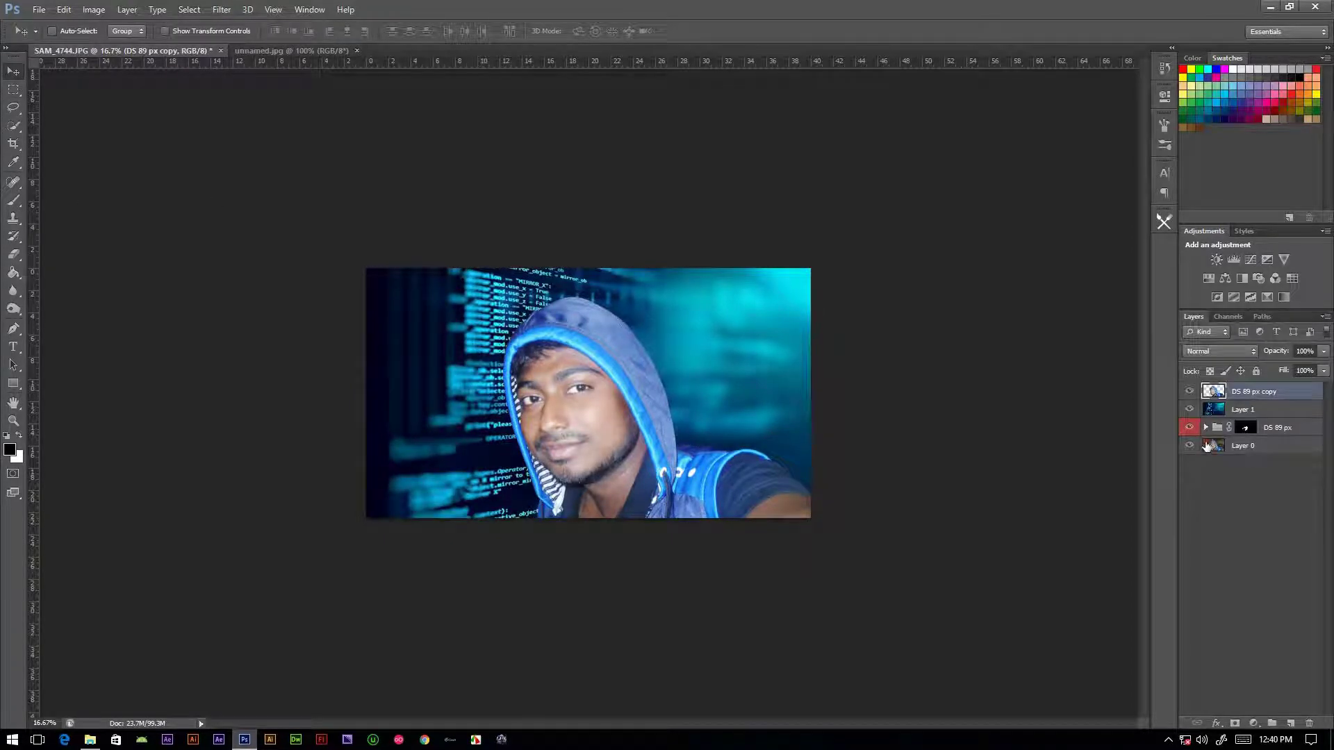
Bring the software-computer-code image into SAM_4744 as Layer 2, enlarged over the right side
{"action": "left_click", "coordinate": [97, 738]}
{"action": "mouse_move", "coordinate": [240, 208]}
{"action": "left_mouse_down"}
{"action": "mouse_move", "coordinate": [245, 738]}
{"action": "mouse_move", "coordinate": [590, 52]}
{"action": "left_mouse_up"}
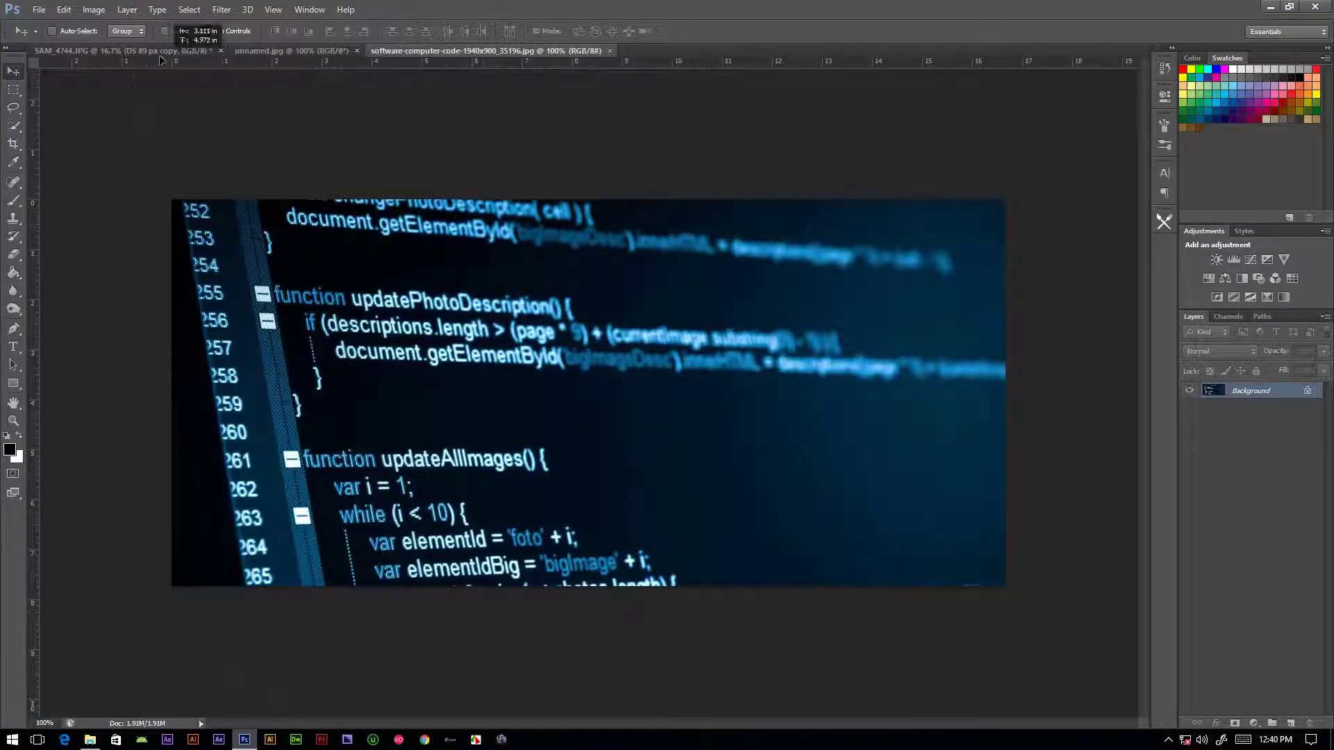
{"action": "left_click_drag", "start_coordinate": [161, 61], "coordinate": [623, 417]}
{"action": "left_click", "coordinate": [493, 50]}
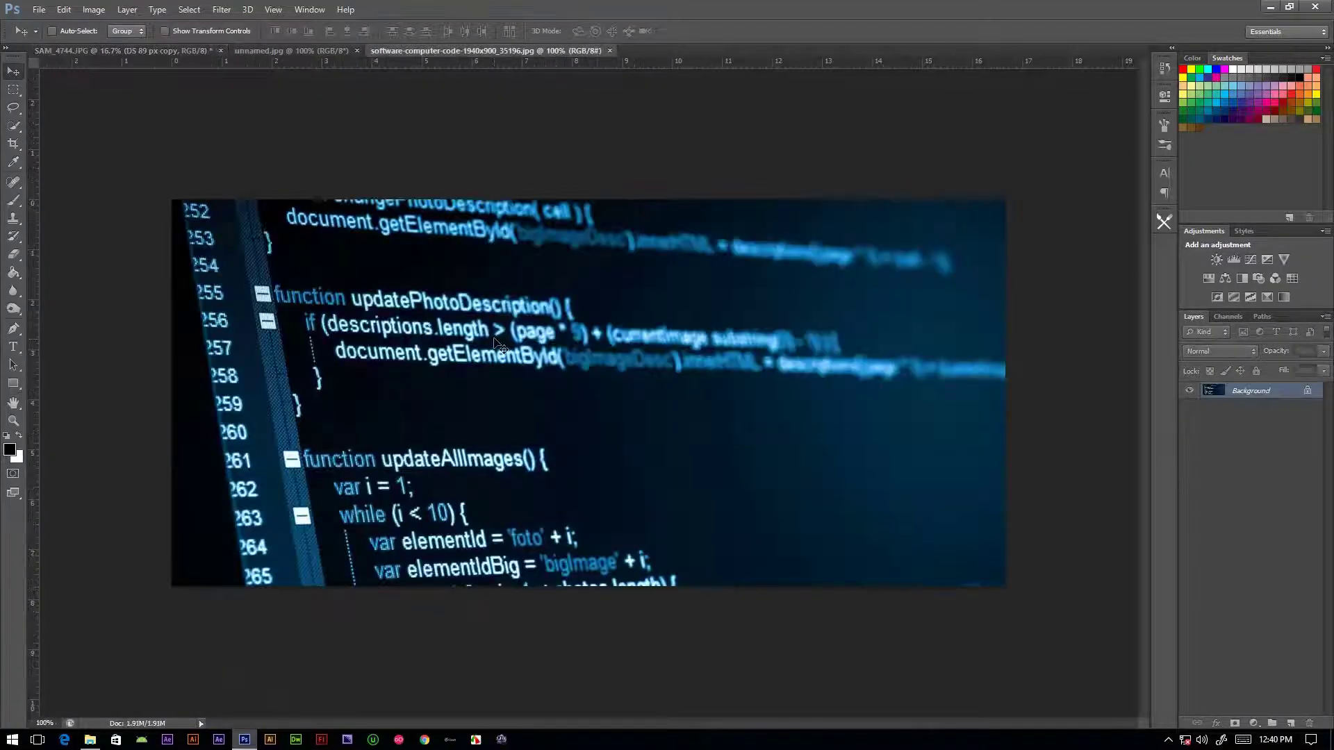
{"action": "mouse_move", "coordinate": [500, 346]}
{"action": "left_mouse_down"}
{"action": "mouse_move", "coordinate": [758, 367]}
{"action": "mouse_move", "coordinate": [637, 292]}
{"action": "left_mouse_up"}
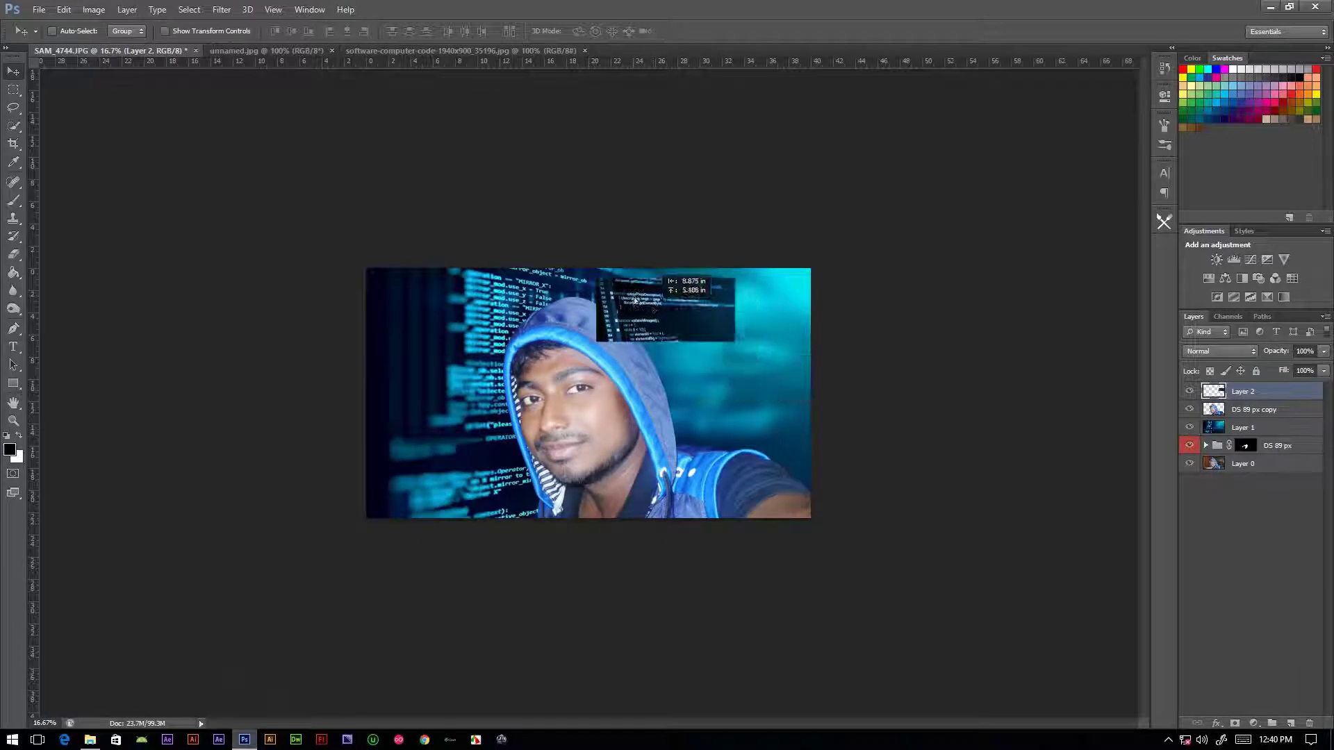
{"action": "key", "text": "ctrl+t"}
{"action": "mouse_move", "coordinate": [714, 322]}
{"action": "left_mouse_down"}
{"action": "mouse_move", "coordinate": [850, 488]}
{"action": "mouse_move", "coordinate": [1027, 509]}
{"action": "left_mouse_up"}
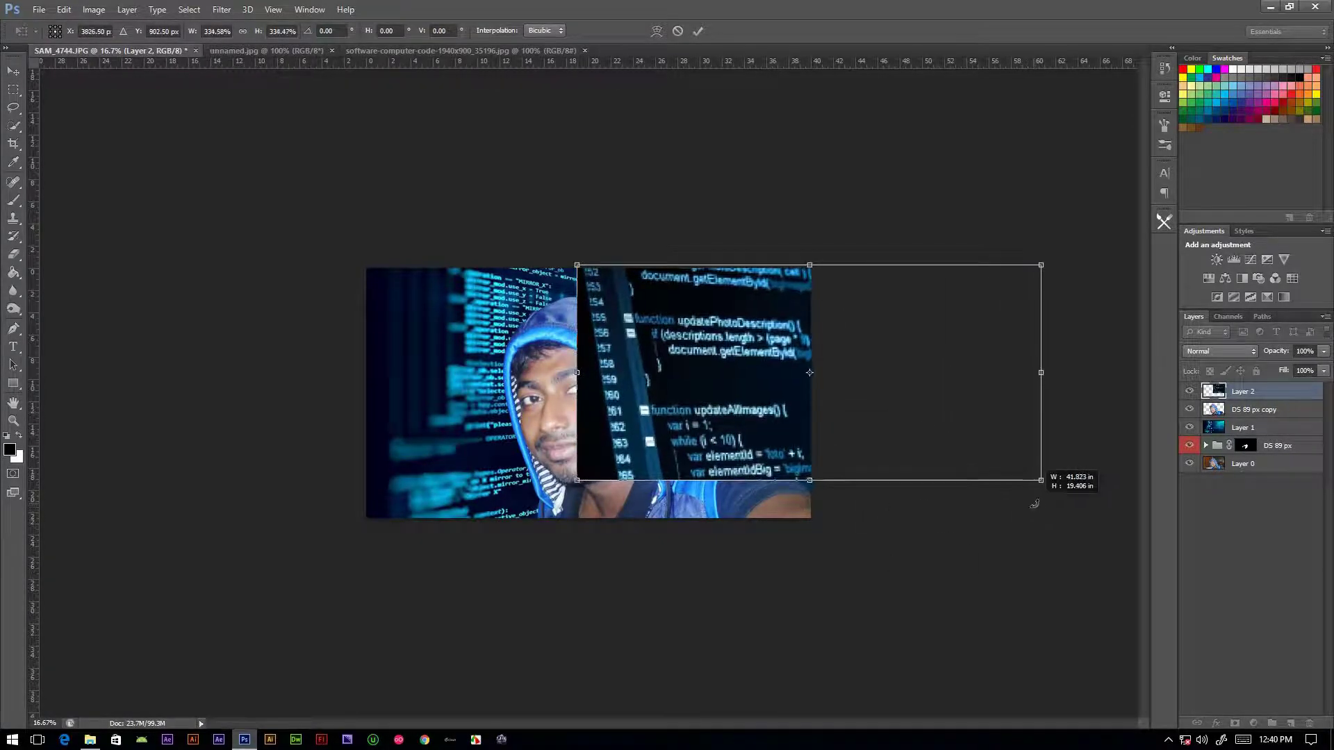
{"action": "key", "text": "Return"}
Move Layer 2 beneath DS 89 px copy, hide it, and open Curves on DS 89 px copy
{"action": "left_click_drag", "start_coordinate": [1226, 391], "coordinate": [1223, 401]}
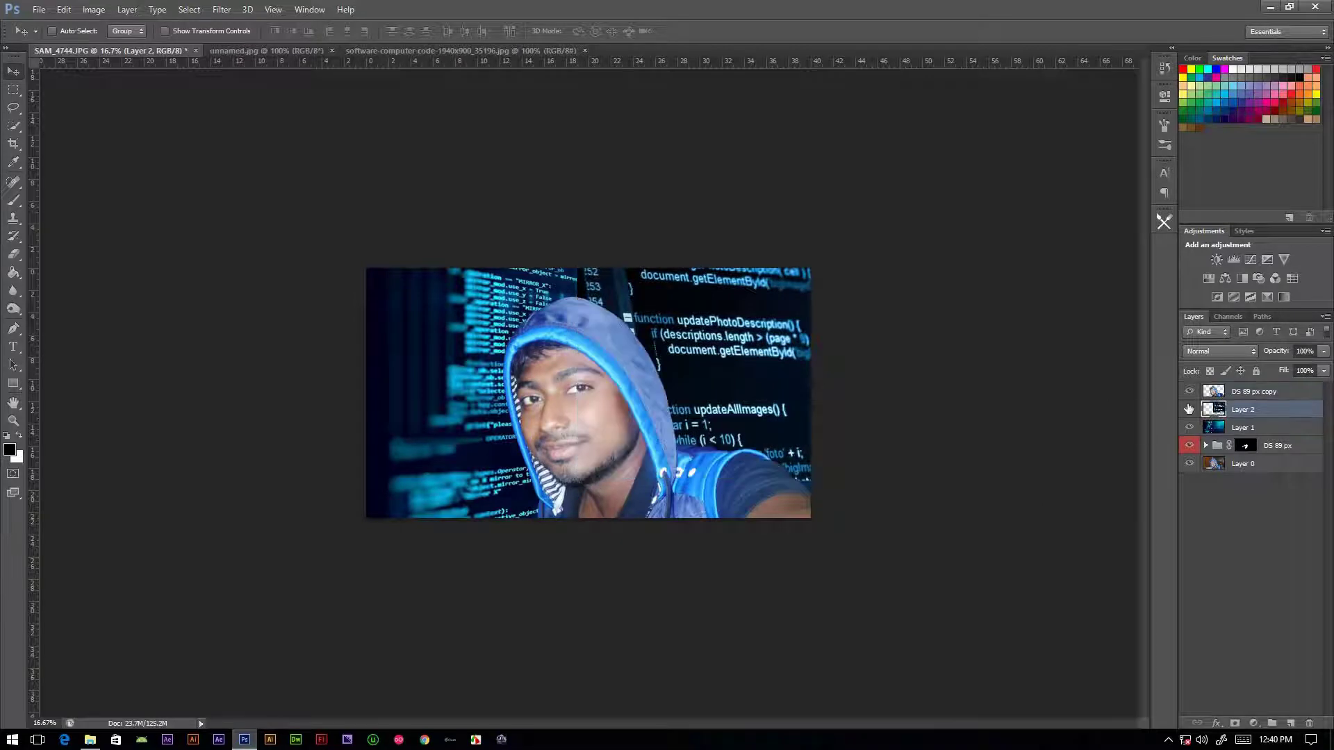
{"action": "left_click", "coordinate": [1189, 409]}
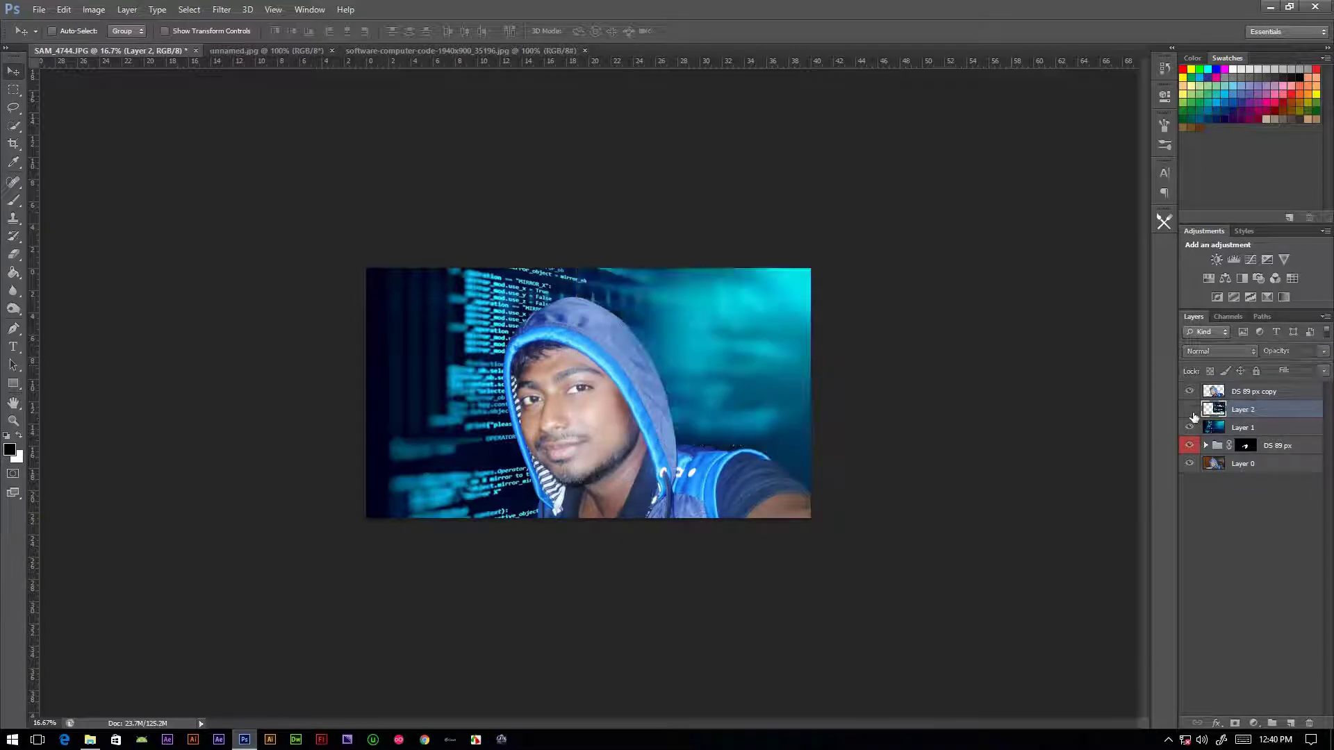
{"action": "left_click", "coordinate": [1253, 392]}
{"action": "key", "text": "ctrl+m"}
{"action": "left_click", "coordinate": [1102, 294]}
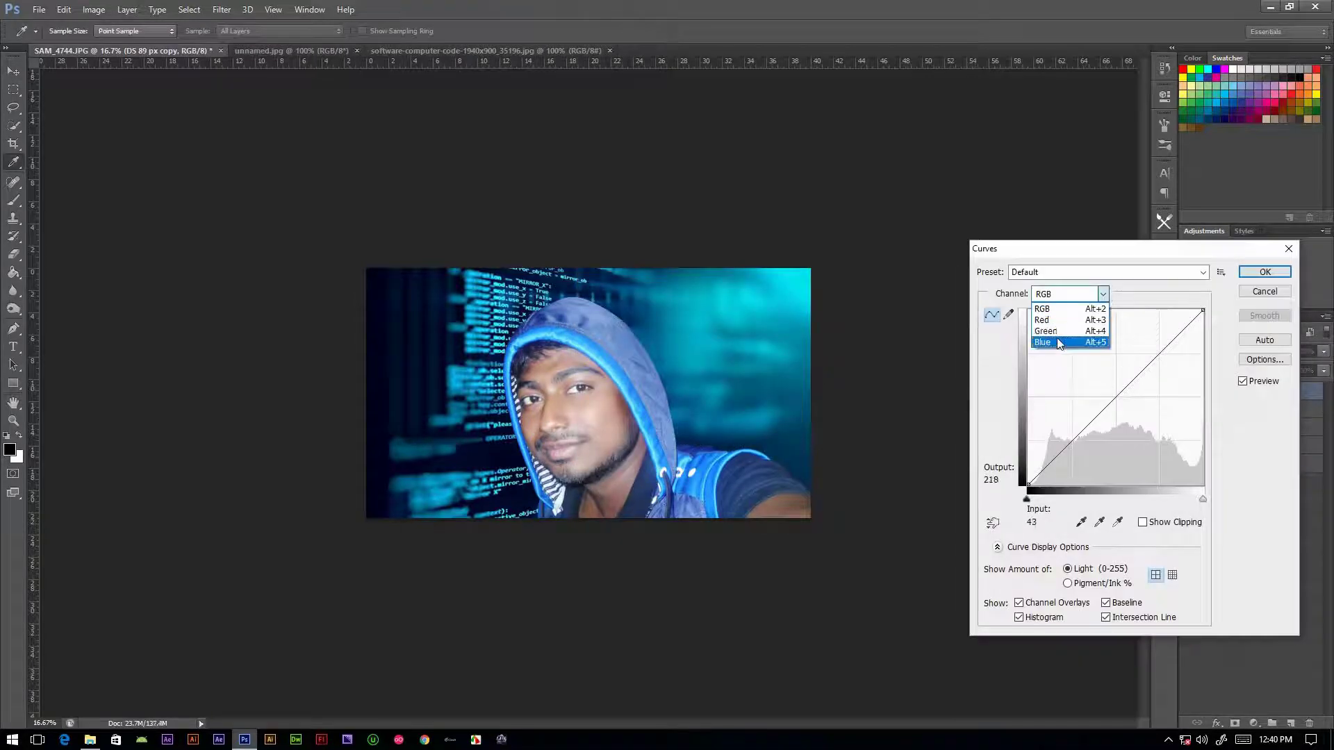
Raise the Blue channel curve and apply it, then try and discard a Hue/Saturation change
{"action": "left_click", "coordinate": [1057, 342]}
{"action": "left_click_drag", "start_coordinate": [1090, 423], "coordinate": [1085, 362]}
{"action": "left_click", "coordinate": [1264, 271]}
{"action": "left_click", "coordinate": [94, 10]}
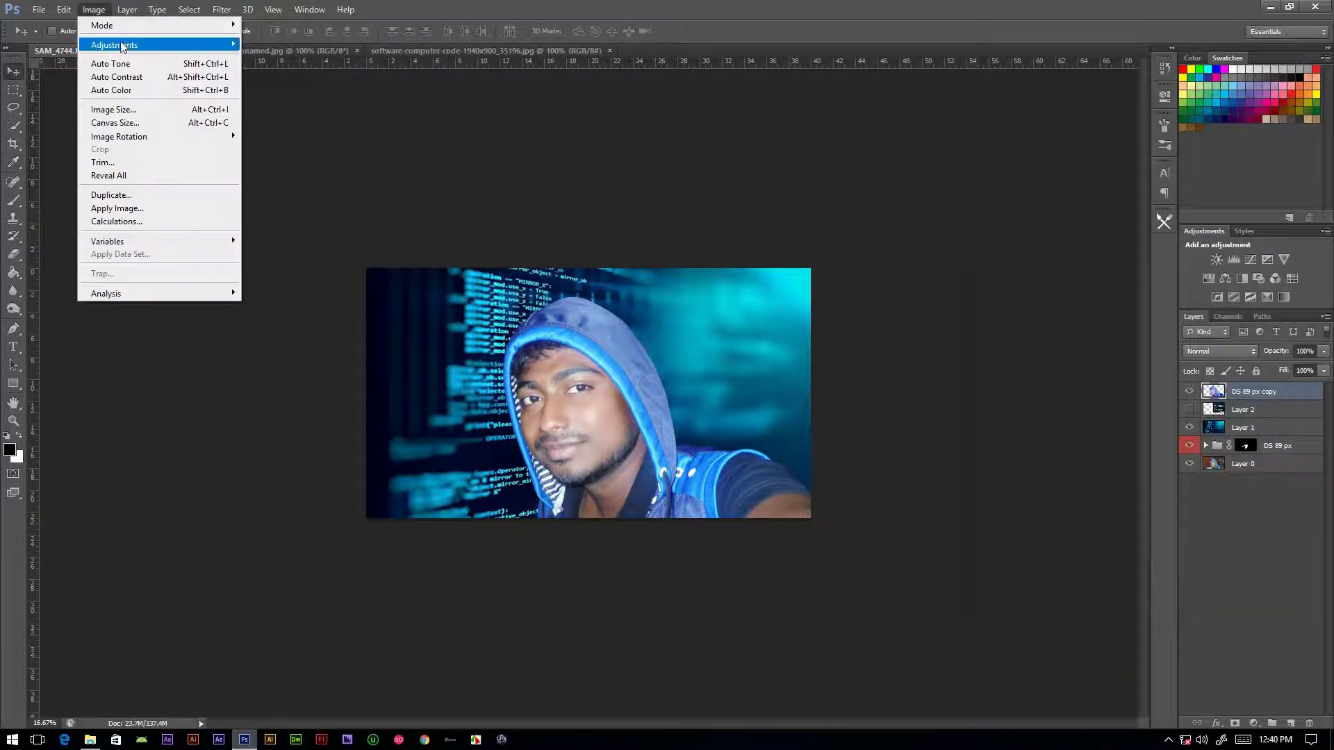
{"action": "left_click", "coordinate": [278, 118]}
{"action": "left_click_drag", "start_coordinate": [1105, 259], "coordinate": [1125, 262]}
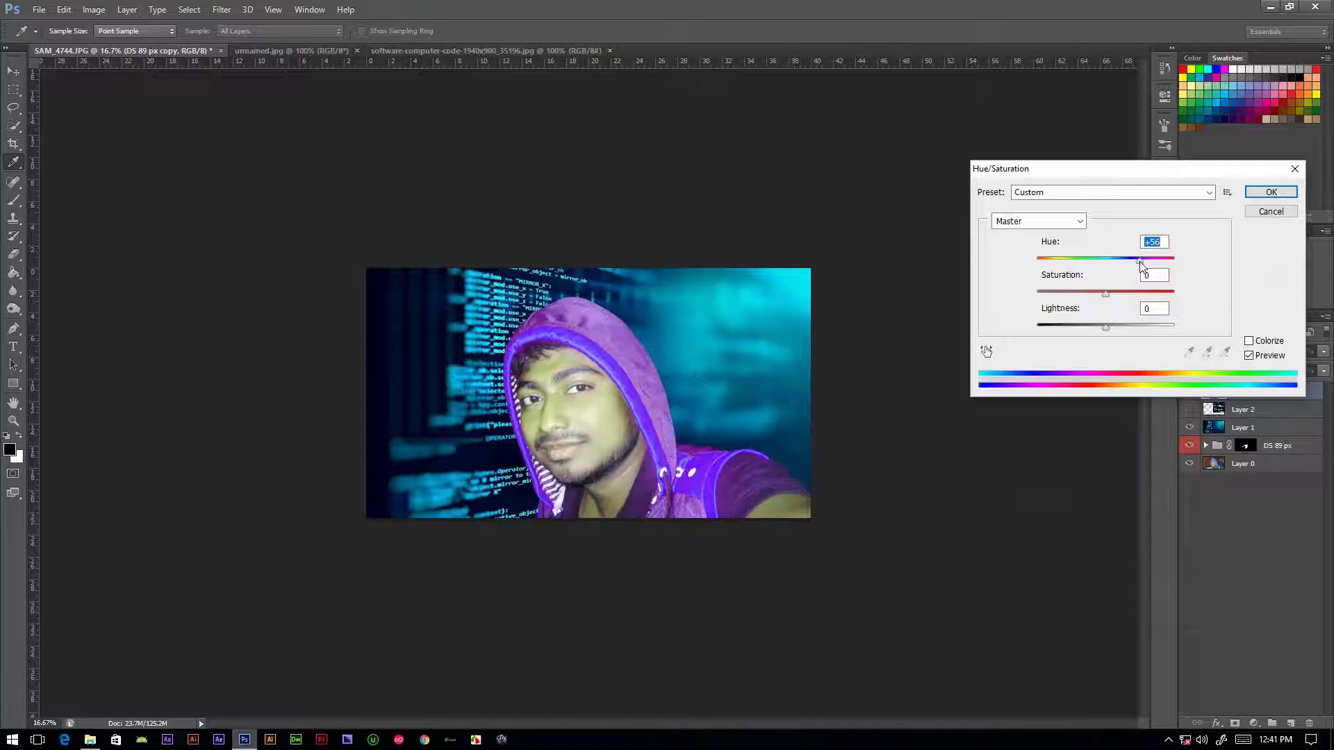
{"action": "left_click", "coordinate": [1270, 211]}
Set the layer opacity to 90% and apply midtone Color Balance +48, +46, +84
{"action": "left_click_drag", "start_coordinate": [1322, 356], "coordinate": [1317, 367]}
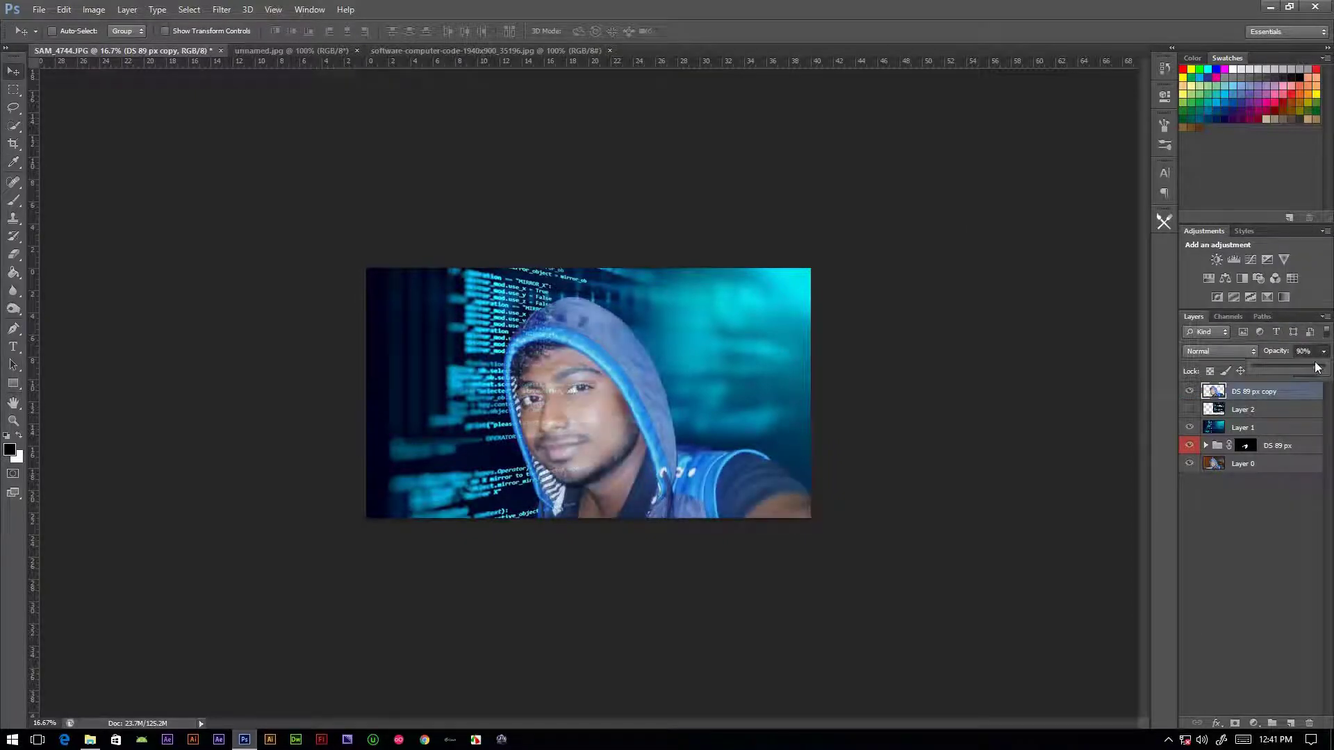
{"action": "key", "text": "ctrl+m"}
{"action": "key", "text": "Escape"}
{"action": "left_click", "coordinate": [93, 10]}
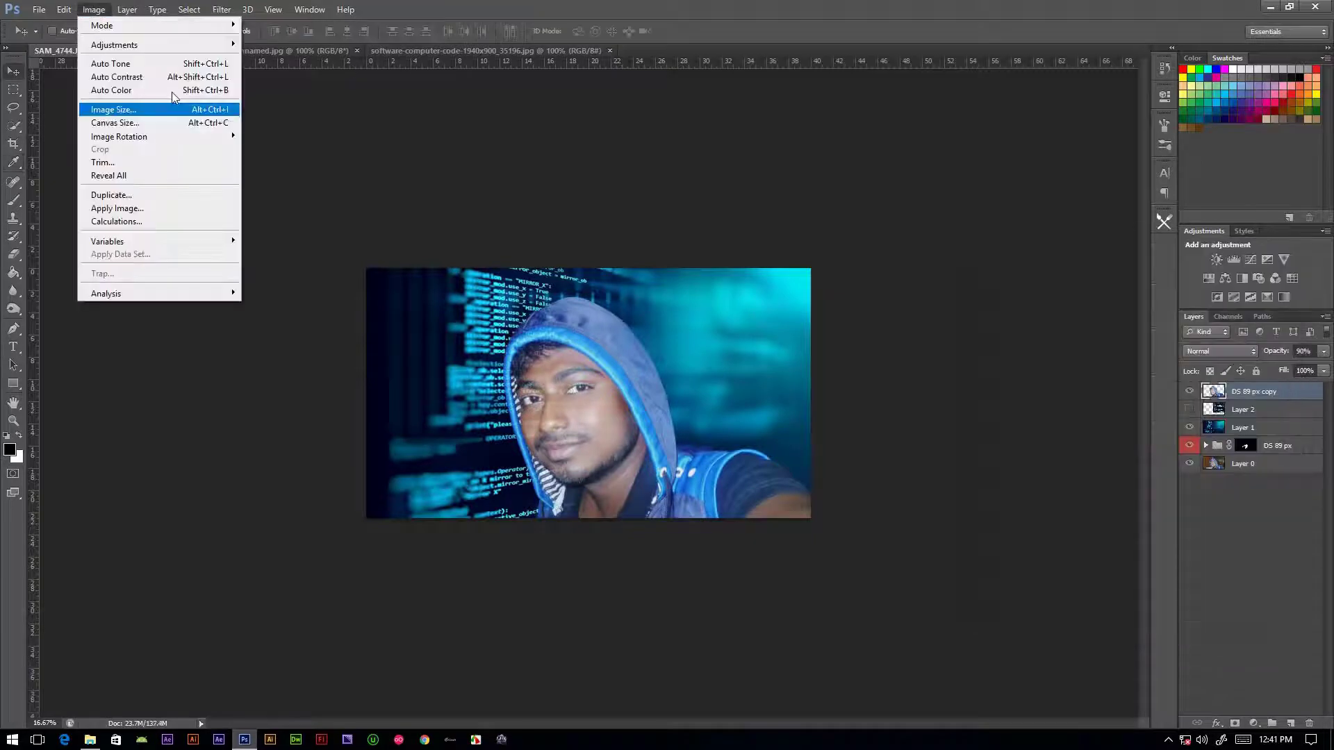
{"action": "mouse_move", "coordinate": [114, 45]}
{"action": "left_click", "coordinate": [291, 129]}
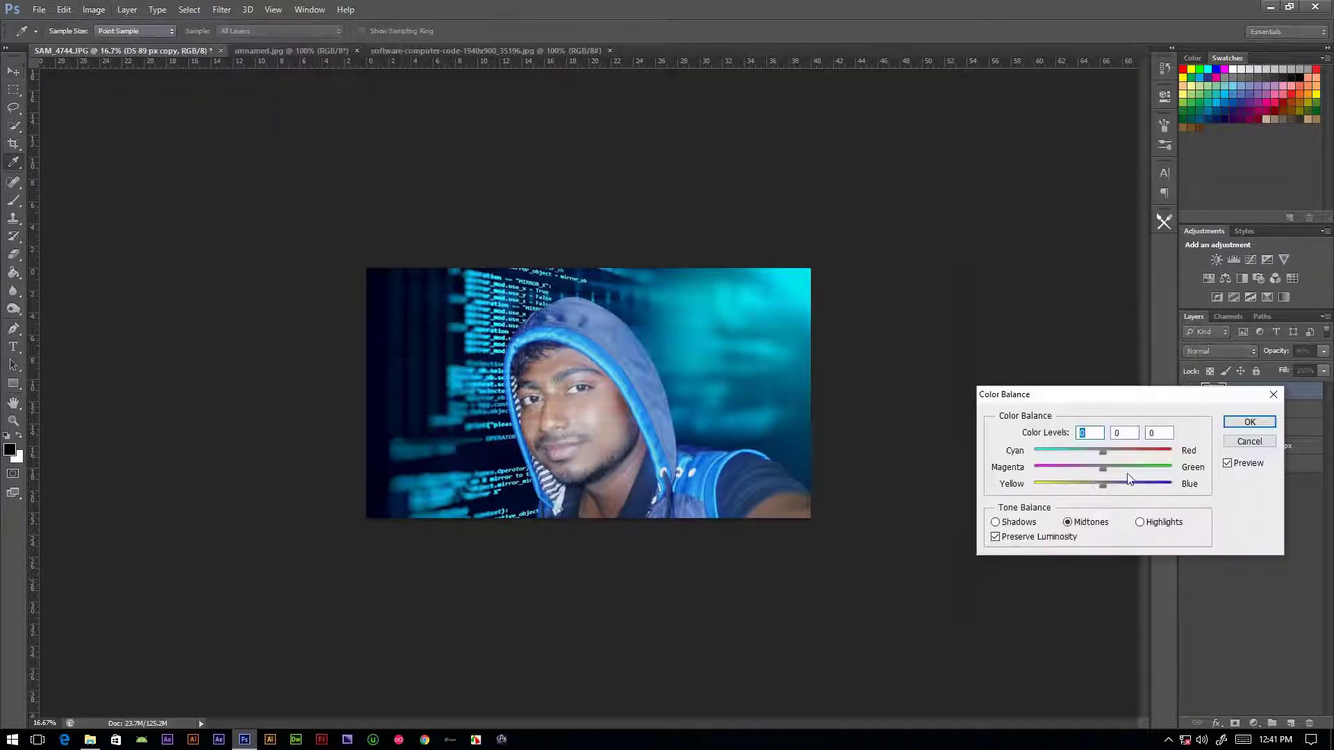
{"action": "mouse_move", "coordinate": [1114, 453]}
{"action": "left_mouse_down"}
{"action": "mouse_move", "coordinate": [1136, 453]}
{"action": "mouse_move", "coordinate": [1134, 486]}
{"action": "mouse_move", "coordinate": [1160, 482]}
{"action": "left_mouse_up"}
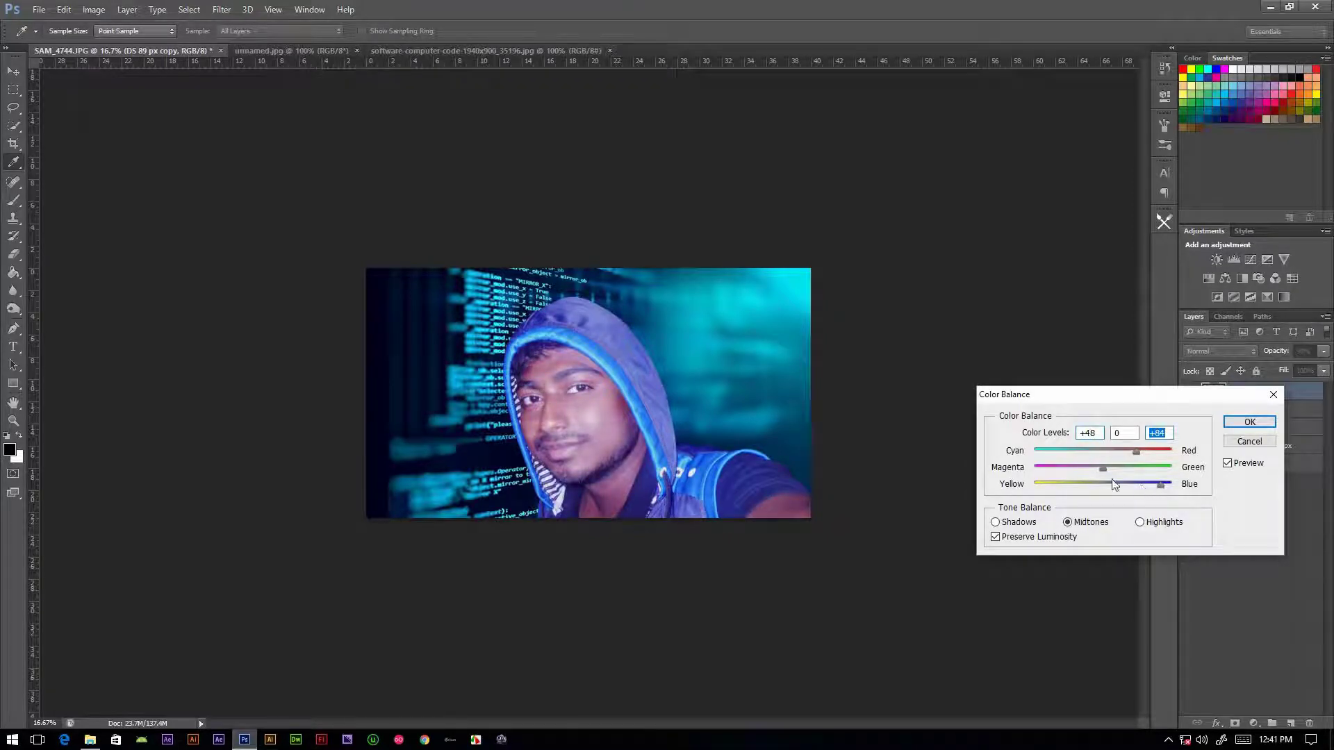
{"action": "left_click_drag", "start_coordinate": [1102, 469], "coordinate": [1073, 469]}
{"action": "left_click", "coordinate": [1139, 475]}
{"action": "left_click", "coordinate": [1137, 480]}
{"action": "left_click", "coordinate": [1249, 421]}
Show Layer 2 above DS 89 px copy at reduced opacity, shift it down, then delete it
{"action": "left_click", "coordinate": [1190, 409]}
{"action": "left_click_drag", "start_coordinate": [1243, 409], "coordinate": [1243, 385]}
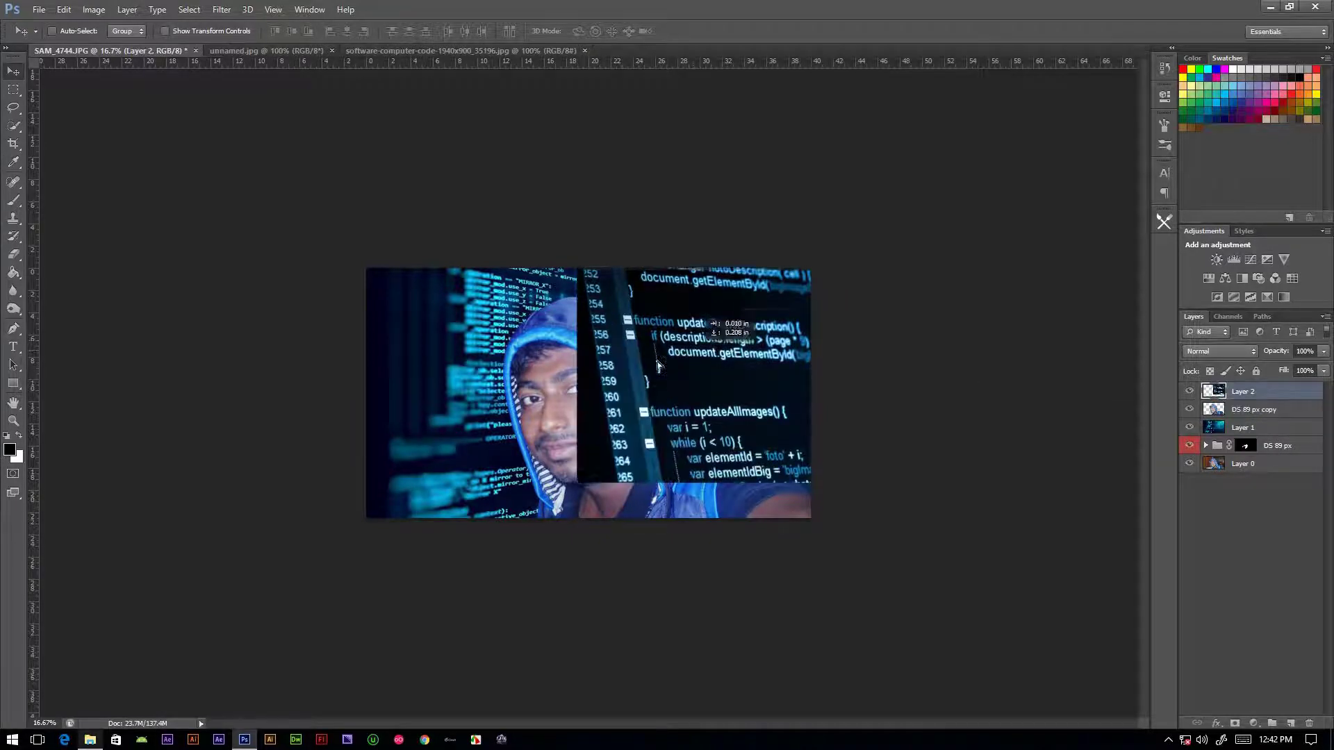
{"action": "left_click", "coordinate": [1281, 368]}
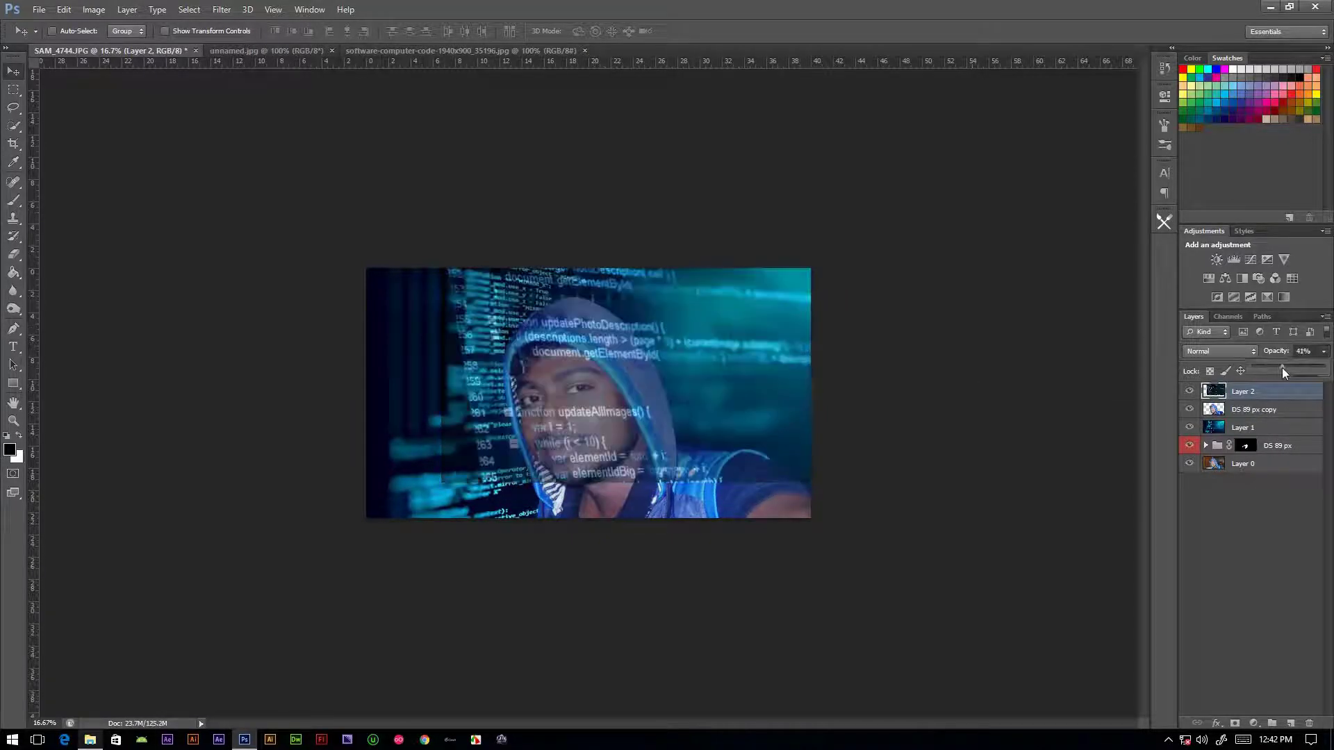
{"action": "left_click_drag", "start_coordinate": [669, 340], "coordinate": [663, 381]}
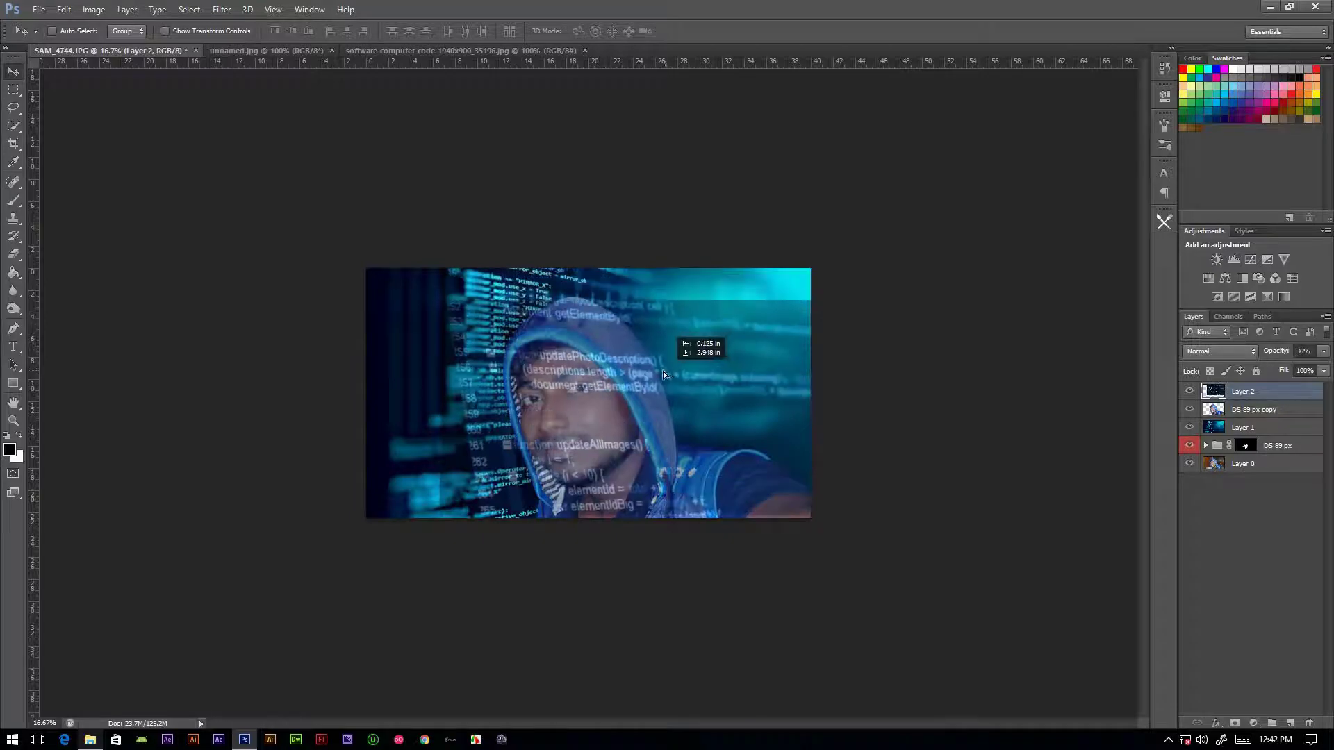
{"action": "key", "text": "Delete"}
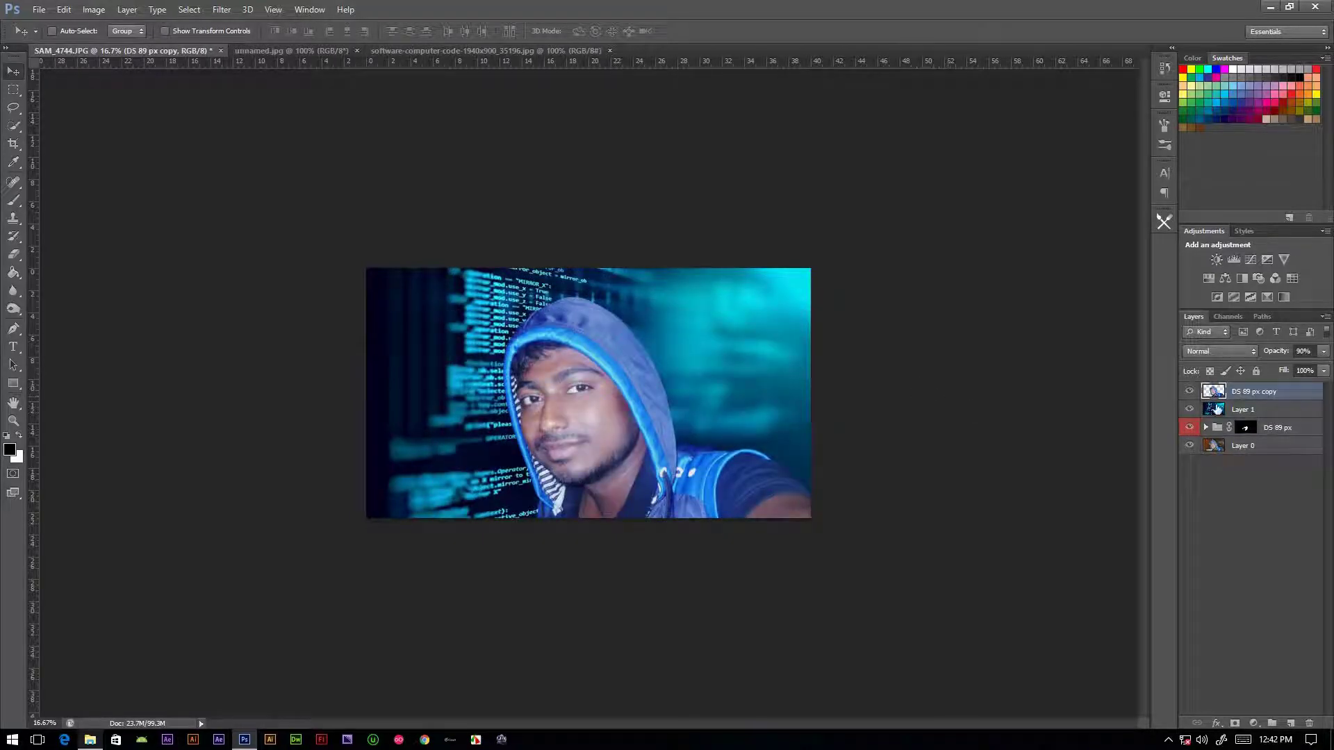
Enable Drop Shadow on DS 89 px copy with 177° angle, 97 px distance and 22% spread
{"action": "double_click", "coordinate": [1246, 396]}
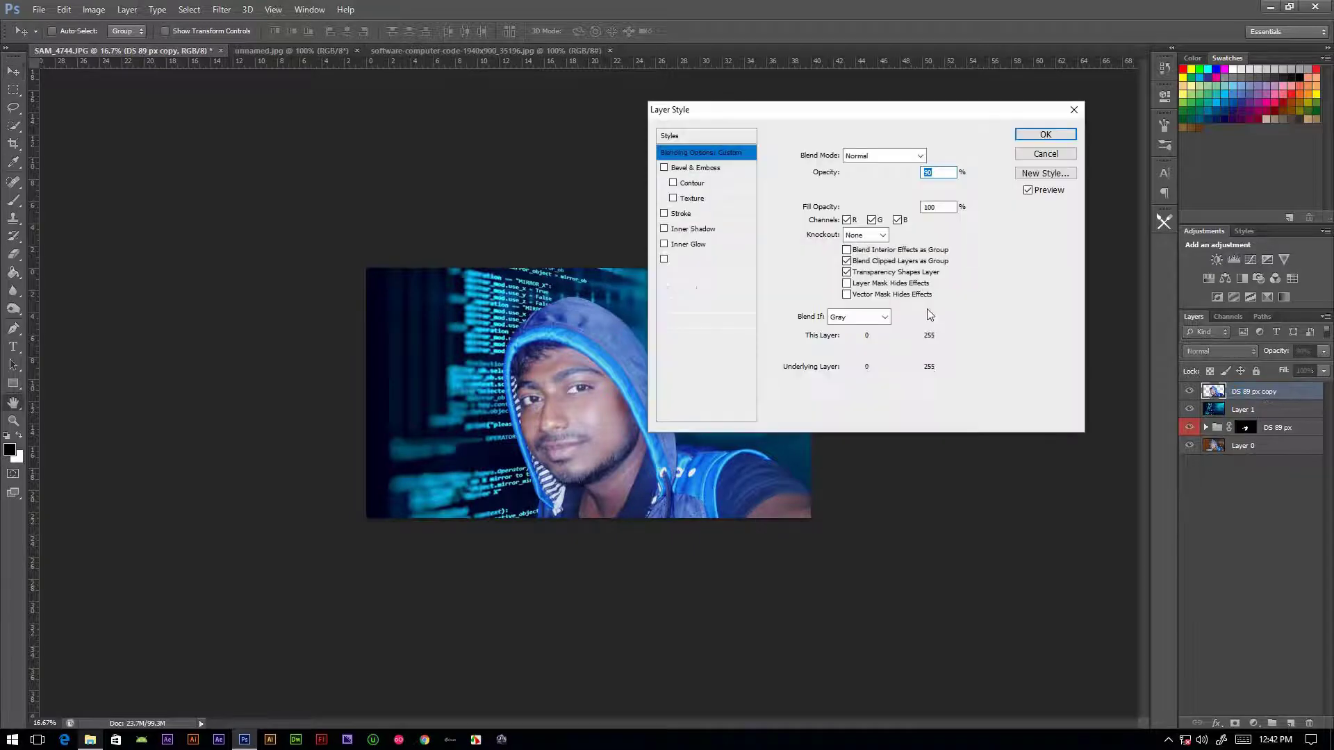
{"action": "left_click_drag", "start_coordinate": [694, 110], "coordinate": [791, 110]}
{"action": "left_click", "coordinate": [787, 337]}
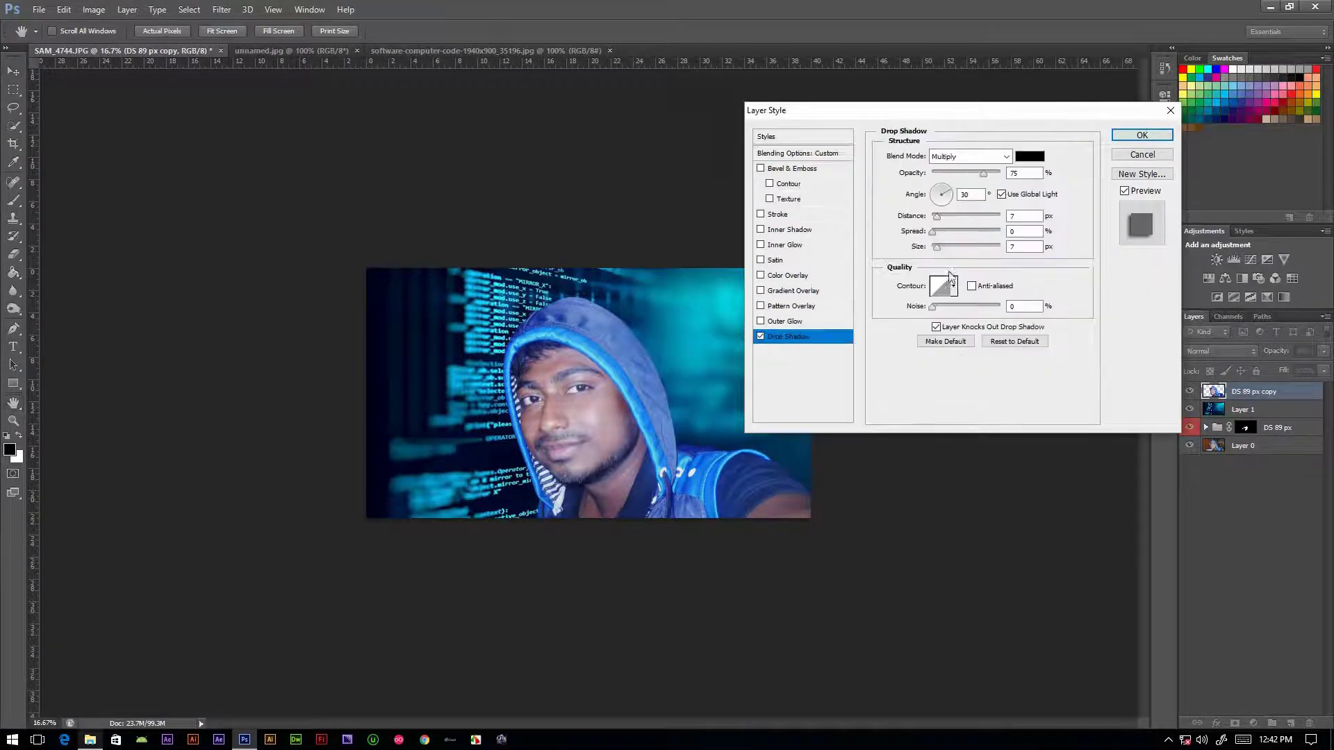
{"action": "mouse_move", "coordinate": [936, 216]}
{"action": "left_mouse_down"}
{"action": "mouse_move", "coordinate": [957, 218]}
{"action": "mouse_move", "coordinate": [931, 199]}
{"action": "mouse_move", "coordinate": [983, 216]}
{"action": "mouse_move", "coordinate": [946, 232]}
{"action": "mouse_move", "coordinate": [966, 247]}
{"action": "left_mouse_up"}
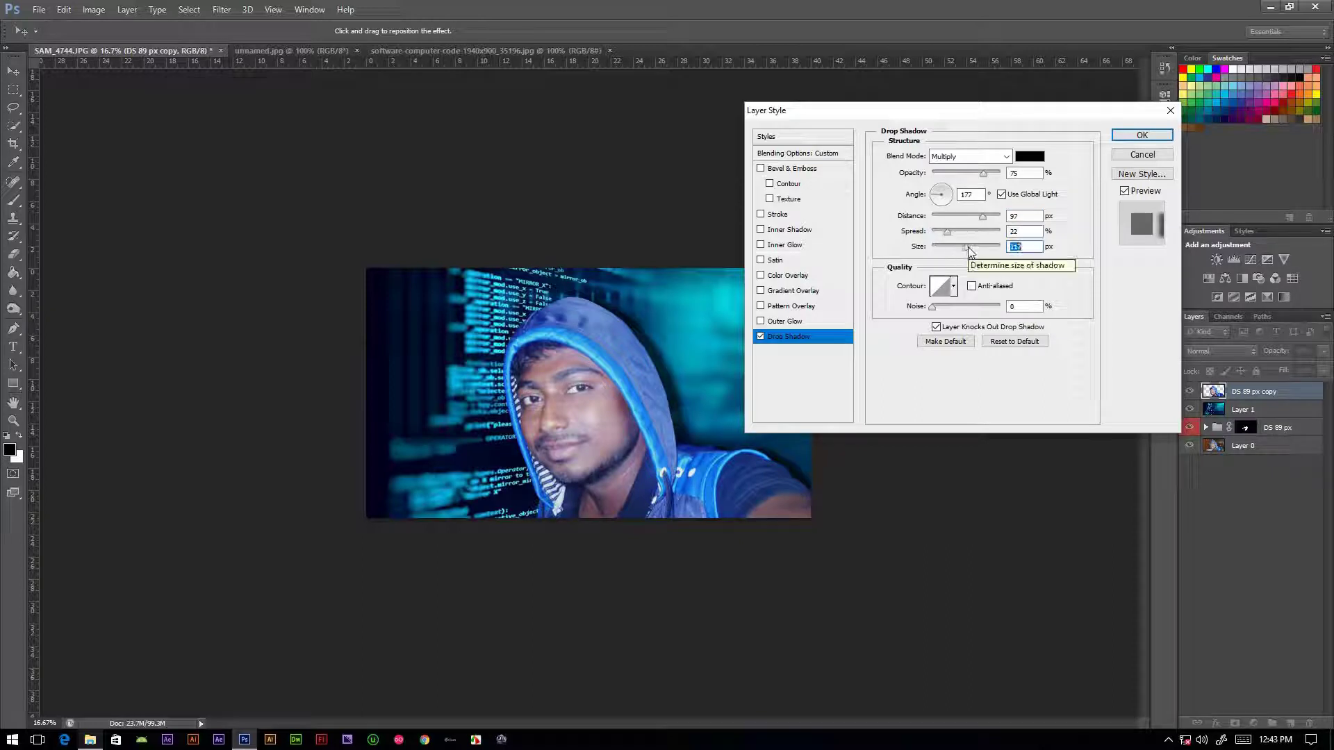
Apply the drop shadow, then blur the hood's left, top and right edges up close
{"action": "left_click", "coordinate": [1141, 135]}
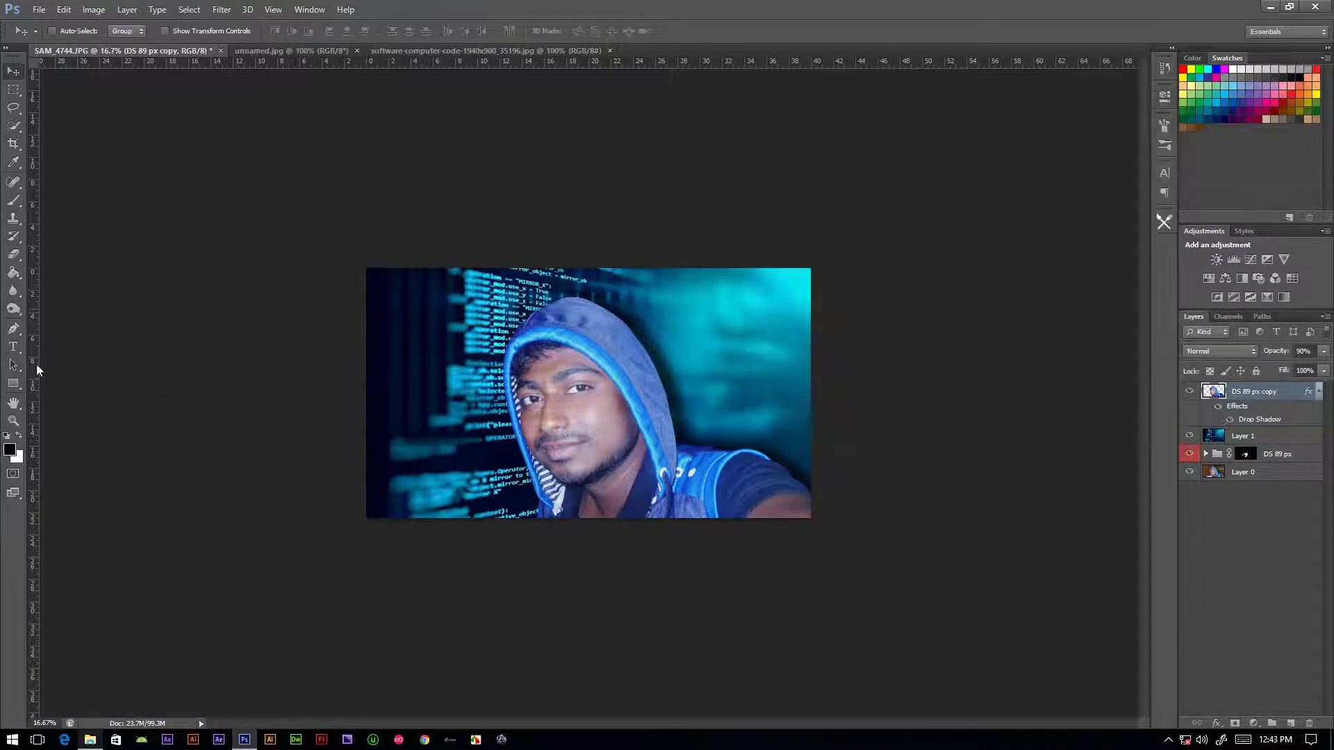
{"action": "key", "text": "r"}
{"action": "key", "text": "ctrl+plus"}
{"action": "key", "text": "ctrl+plus"}
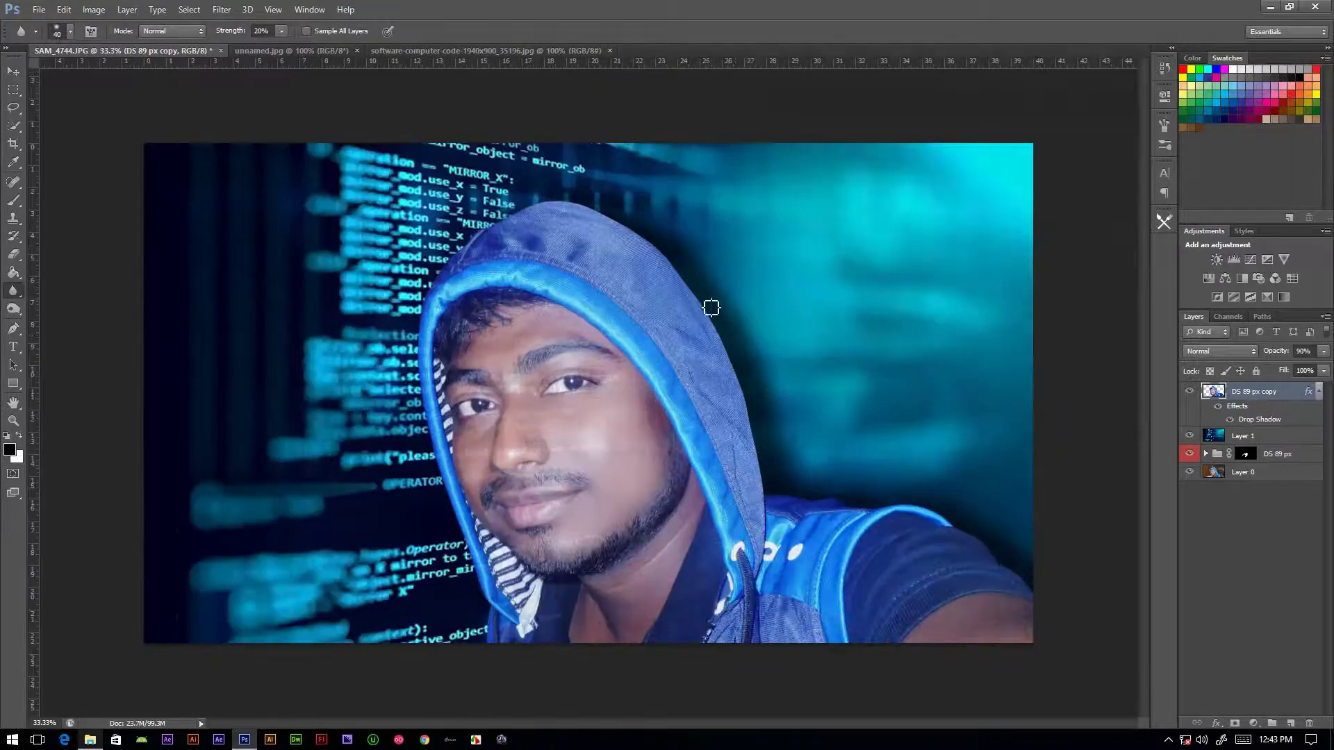
{"action": "key", "text": "ctrl+plus"}
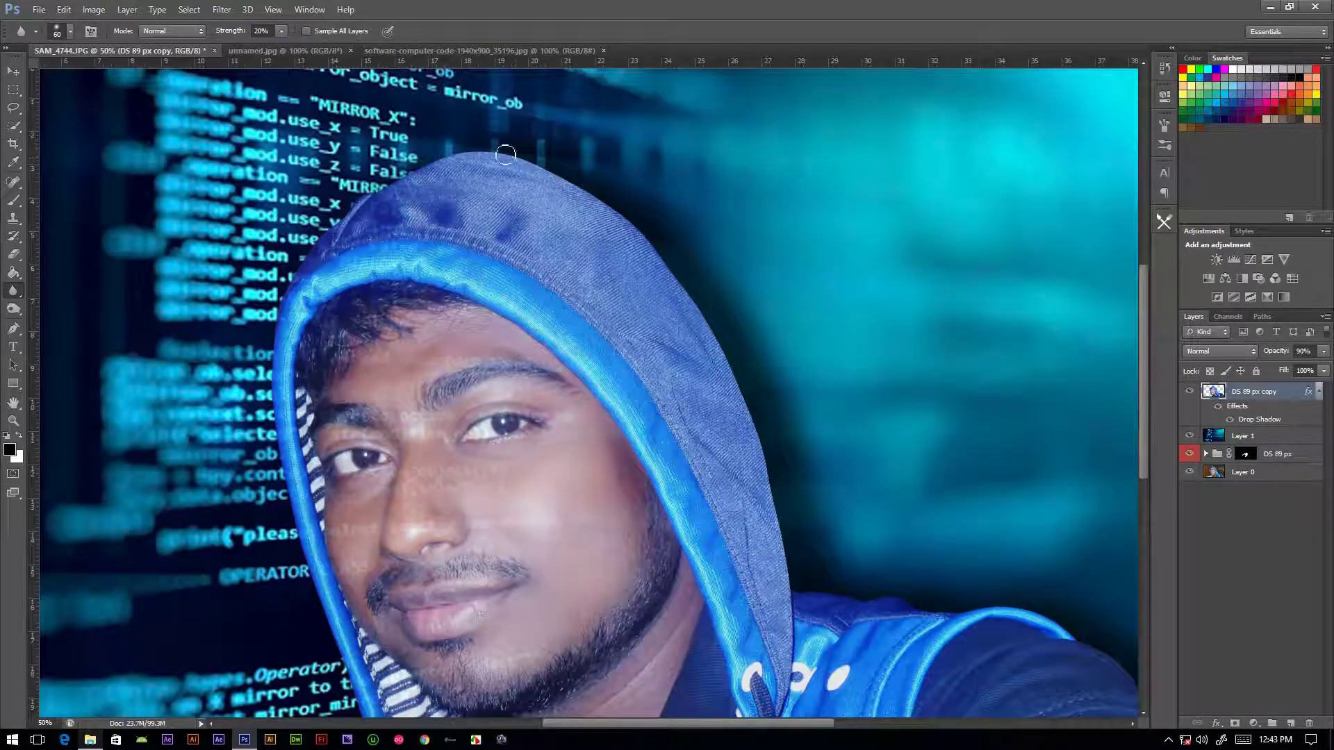
{"action": "mouse_move", "coordinate": [436, 164]}
{"action": "left_mouse_down"}
{"action": "mouse_move", "coordinate": [342, 213]}
{"action": "mouse_move", "coordinate": [275, 360]}
{"action": "mouse_move", "coordinate": [274, 432]}
{"action": "mouse_move", "coordinate": [311, 573]}
{"action": "mouse_move", "coordinate": [299, 529]}
{"action": "left_mouse_up"}
{"action": "left_click_drag", "start_coordinate": [565, 181], "coordinate": [356, 203]}
{"action": "mouse_move", "coordinate": [619, 223]}
{"action": "left_mouse_down"}
{"action": "mouse_move", "coordinate": [721, 385]}
{"action": "mouse_move", "coordinate": [697, 302]}
{"action": "mouse_move", "coordinate": [739, 382]}
{"action": "mouse_move", "coordinate": [792, 588]}
{"action": "mouse_move", "coordinate": [762, 369]}
{"action": "mouse_move", "coordinate": [706, 322]}
{"action": "mouse_move", "coordinate": [833, 664]}
{"action": "mouse_move", "coordinate": [893, 673]}
{"action": "mouse_move", "coordinate": [815, 661]}
{"action": "mouse_move", "coordinate": [768, 447]}
{"action": "mouse_move", "coordinate": [650, 228]}
{"action": "mouse_move", "coordinate": [446, 92]}
{"action": "mouse_move", "coordinate": [214, 147]}
{"action": "mouse_move", "coordinate": [120, 293]}
{"action": "left_mouse_up"}
Blur the lower hood and shoulder edges, enlarging the blur brush to 100
{"action": "scroll", "coordinate": [753, 366], "scroll_direction": "up", "scroll_amount": 1}
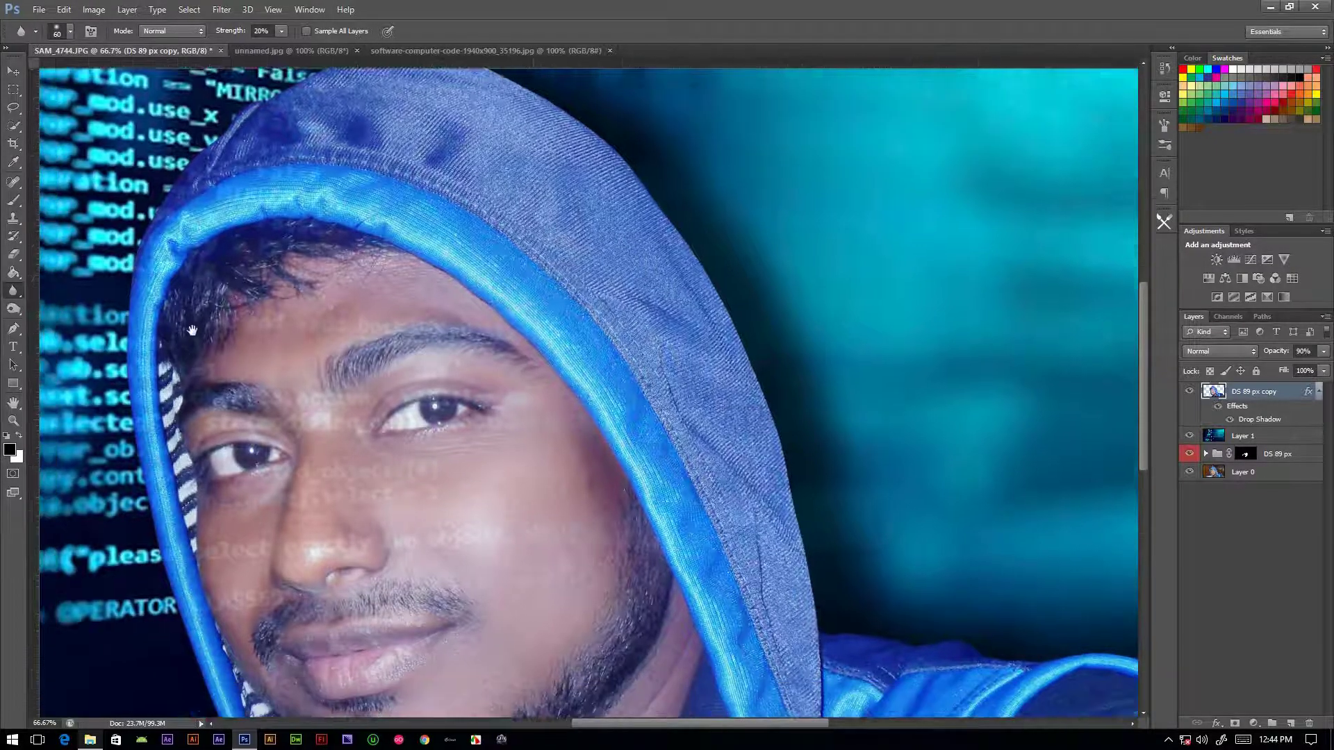
{"action": "left_click_drag", "start_coordinate": [171, 394], "coordinate": [202, 250]}
{"action": "mouse_move", "coordinate": [925, 562]}
{"action": "left_mouse_down"}
{"action": "mouse_move", "coordinate": [1004, 398]}
{"action": "mouse_move", "coordinate": [1110, 378]}
{"action": "left_mouse_up"}
{"action": "mouse_move", "coordinate": [351, 586]}
{"action": "left_mouse_down"}
{"action": "mouse_move", "coordinate": [357, 640]}
{"action": "mouse_move", "coordinate": [363, 609]}
{"action": "mouse_move", "coordinate": [320, 449]}
{"action": "mouse_move", "coordinate": [344, 518]}
{"action": "left_mouse_up"}
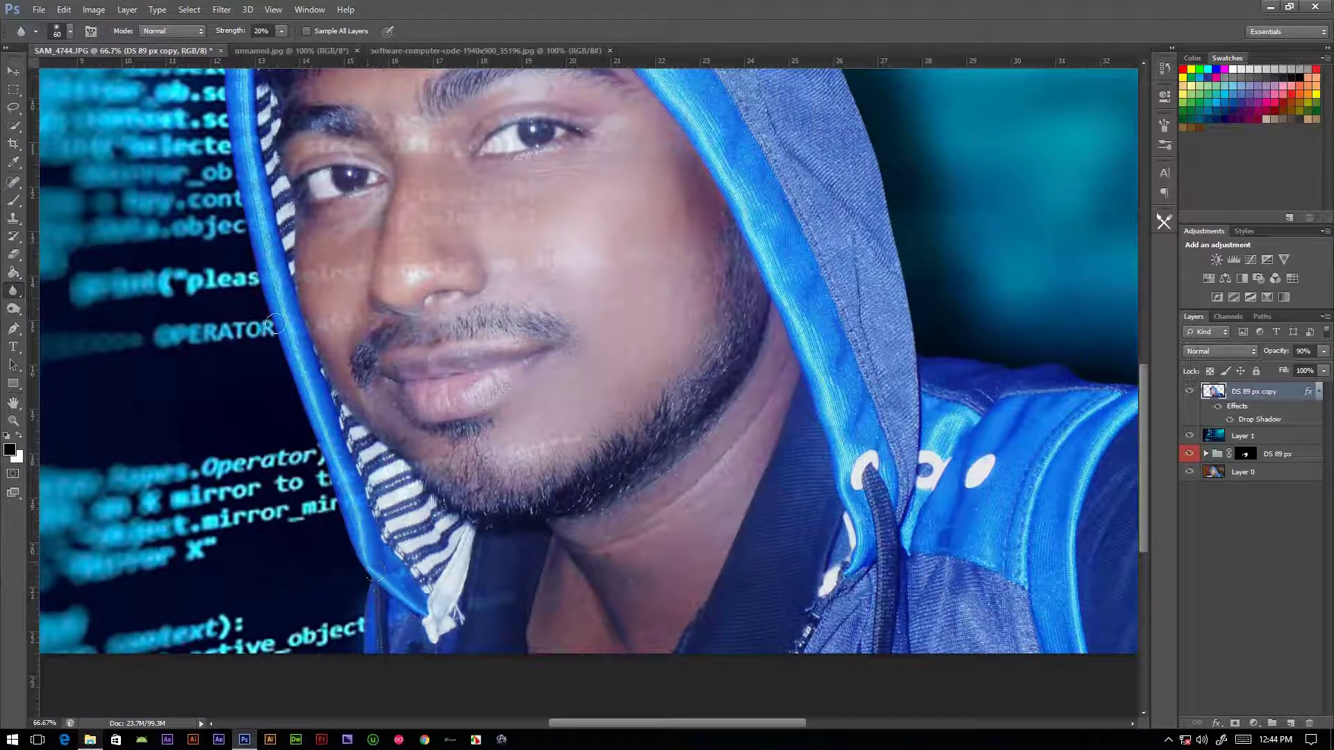
{"action": "left_click_drag", "start_coordinate": [275, 324], "coordinate": [398, 584]}
{"action": "scroll", "coordinate": [889, 361], "scroll_direction": "right", "scroll_amount": 5}
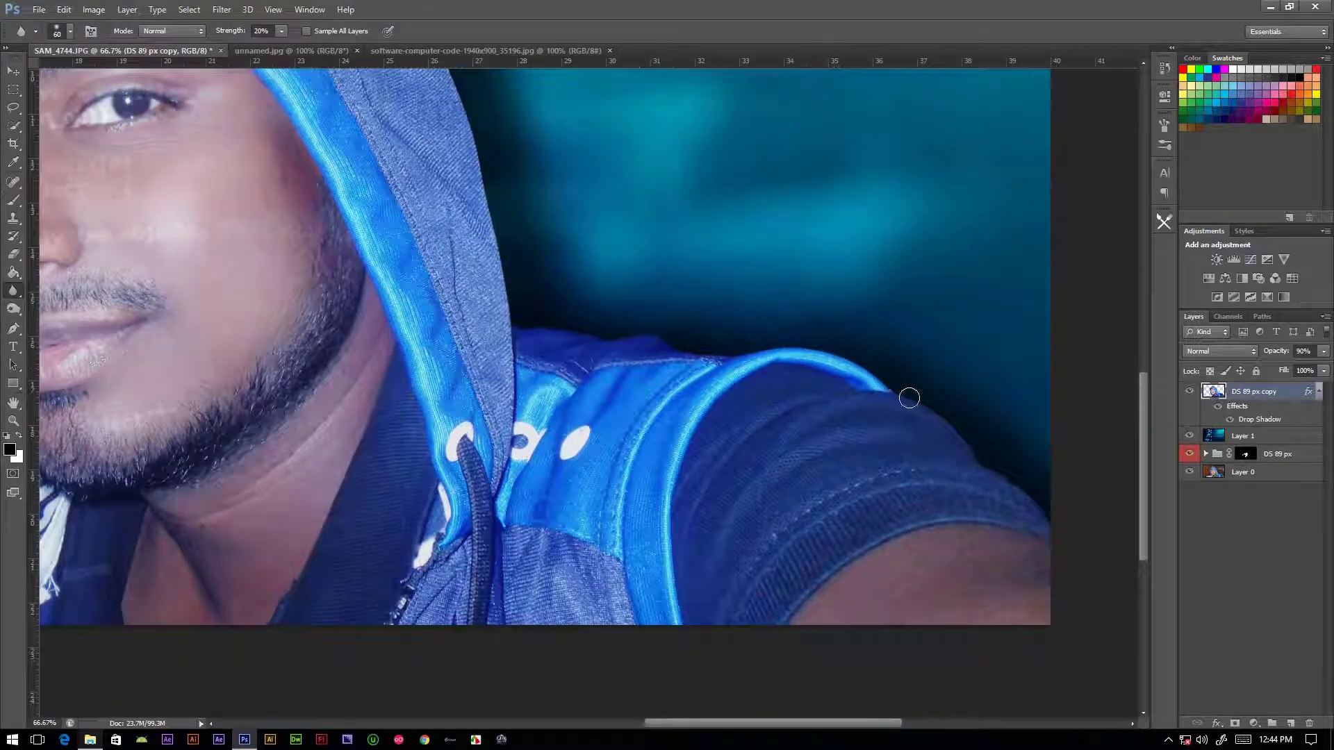
{"action": "left_click_drag", "start_coordinate": [839, 352], "coordinate": [972, 469]}
{"action": "key", "text": "bracketright"}
{"action": "key", "text": "bracketright"}
{"action": "key", "text": "bracketright"}
{"action": "left_click_drag", "start_coordinate": [1030, 565], "coordinate": [734, 328]}
{"action": "key", "text": "ctrl+minus"}
{"action": "key", "text": "ctrl+minus"}
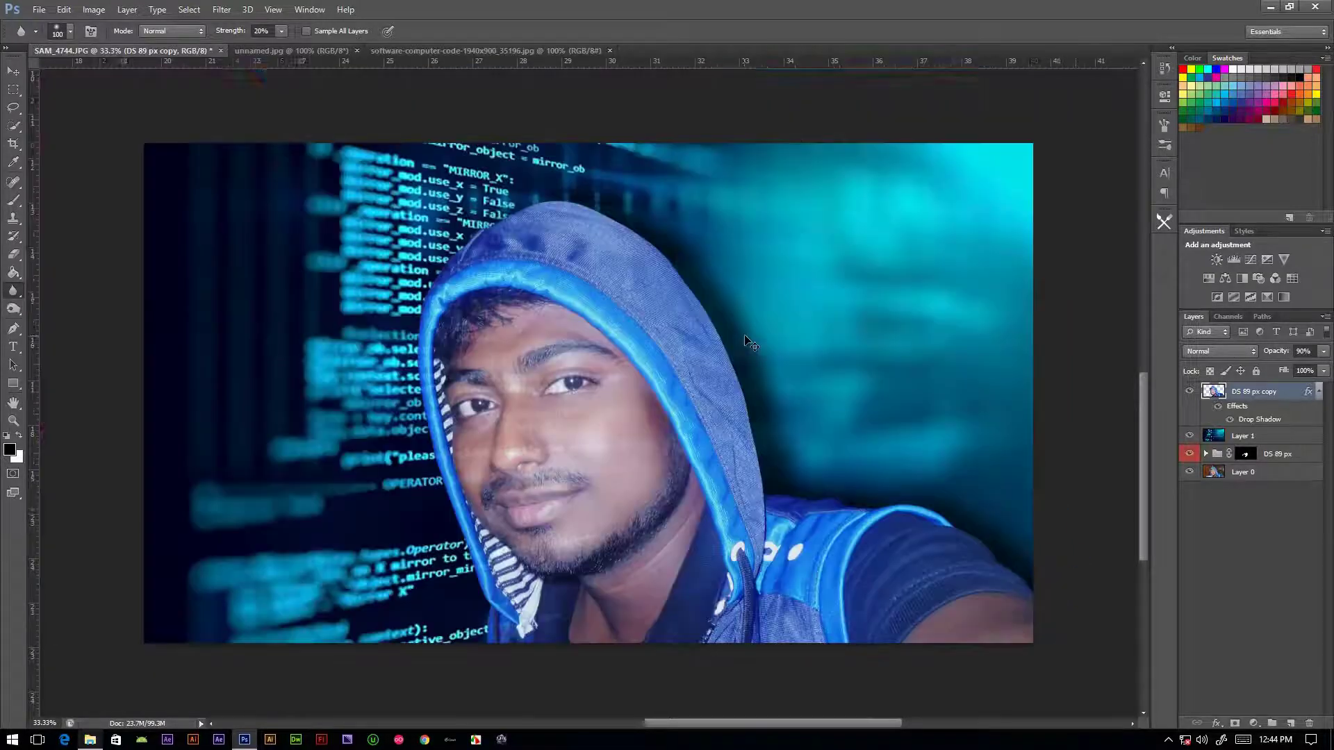
{"action": "key", "text": "ctrl+minus"}
Duplicate the code background to the top, fade it to 18% and flip it horizontally
{"action": "left_click", "coordinate": [1260, 437]}
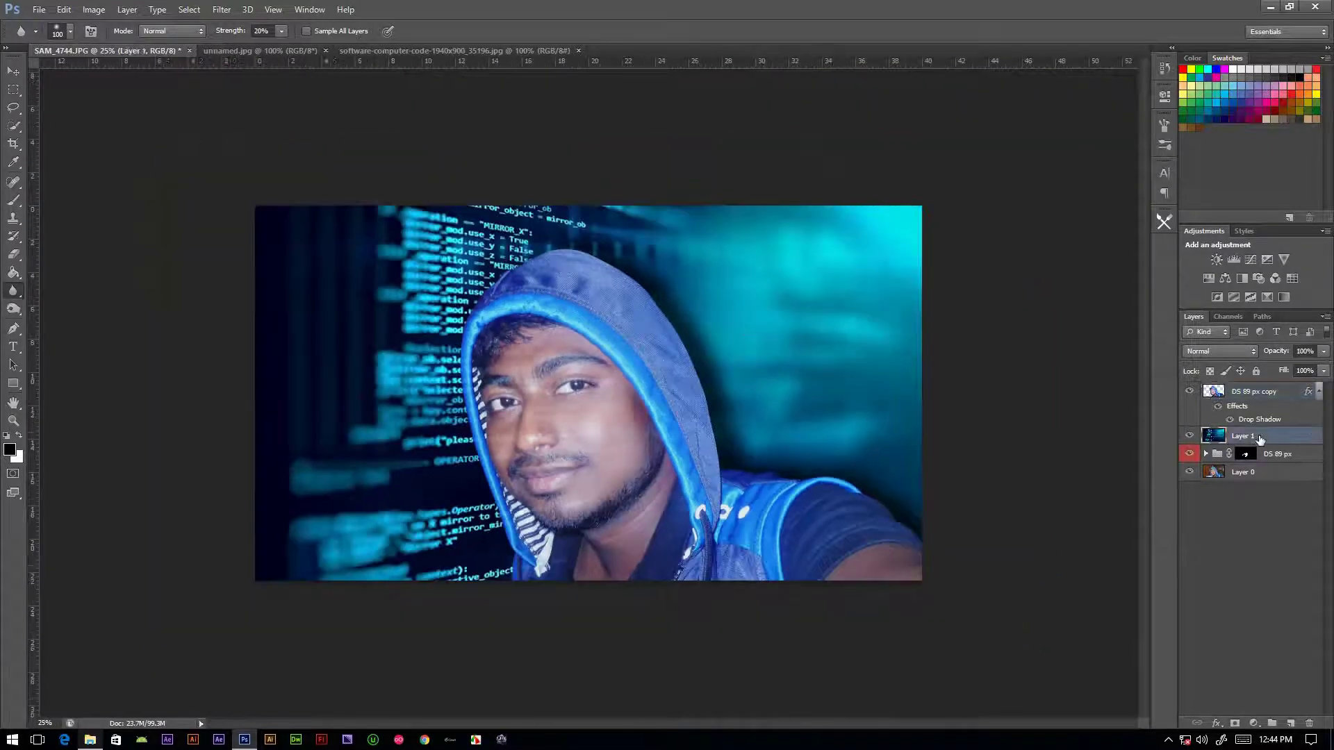
{"action": "key", "text": "ctrl+j"}
{"action": "key", "text": "ctrl+shift+bracketright"}
{"action": "left_click", "coordinate": [1323, 351]}
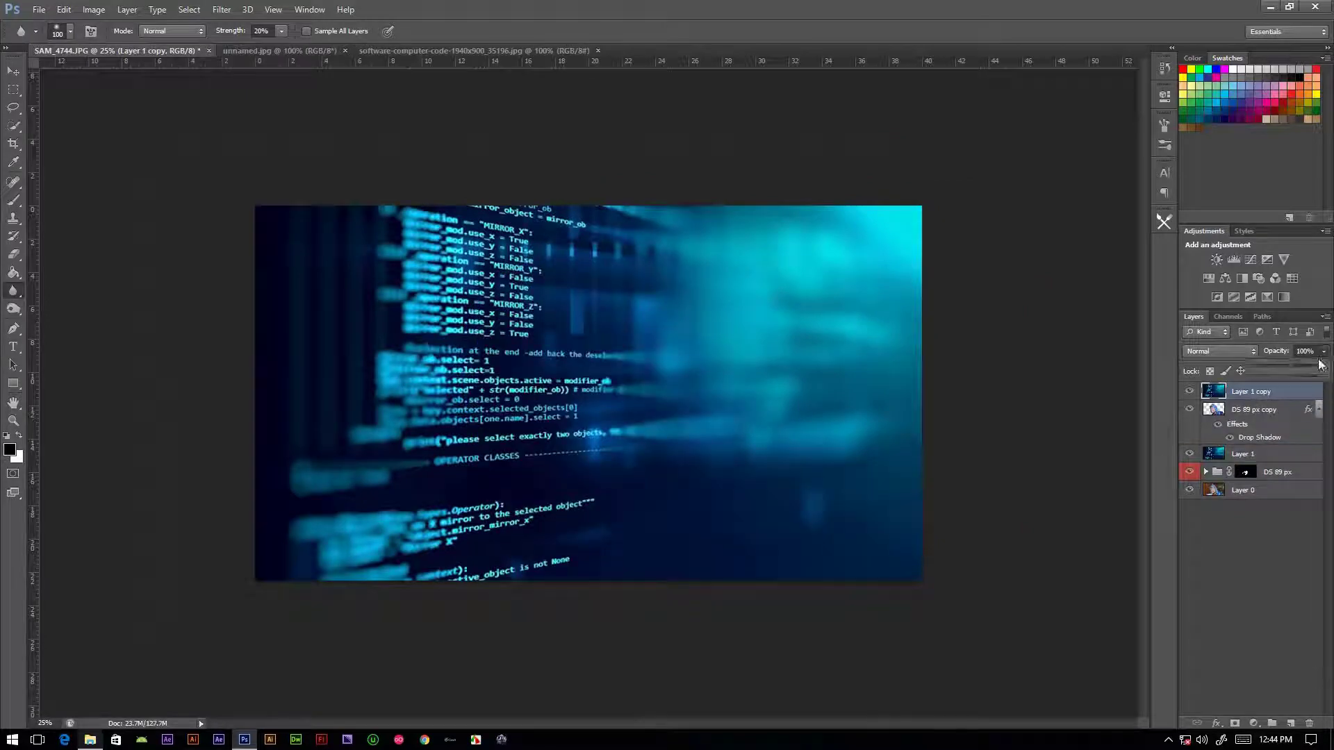
{"action": "left_click_drag", "start_coordinate": [1323, 369], "coordinate": [1266, 365]}
{"action": "key", "text": "ctrl+t"}
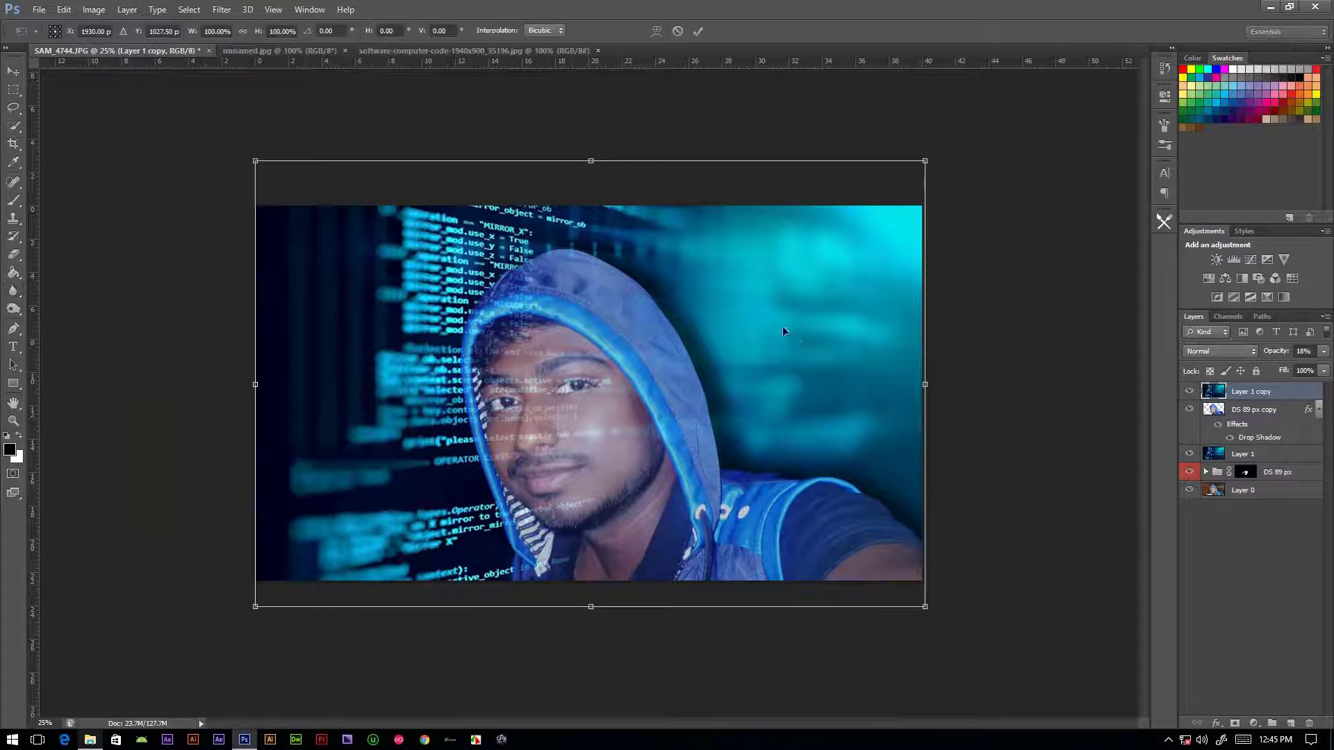
{"action": "right_click", "coordinate": [782, 326]}
{"action": "left_click", "coordinate": [848, 539]}
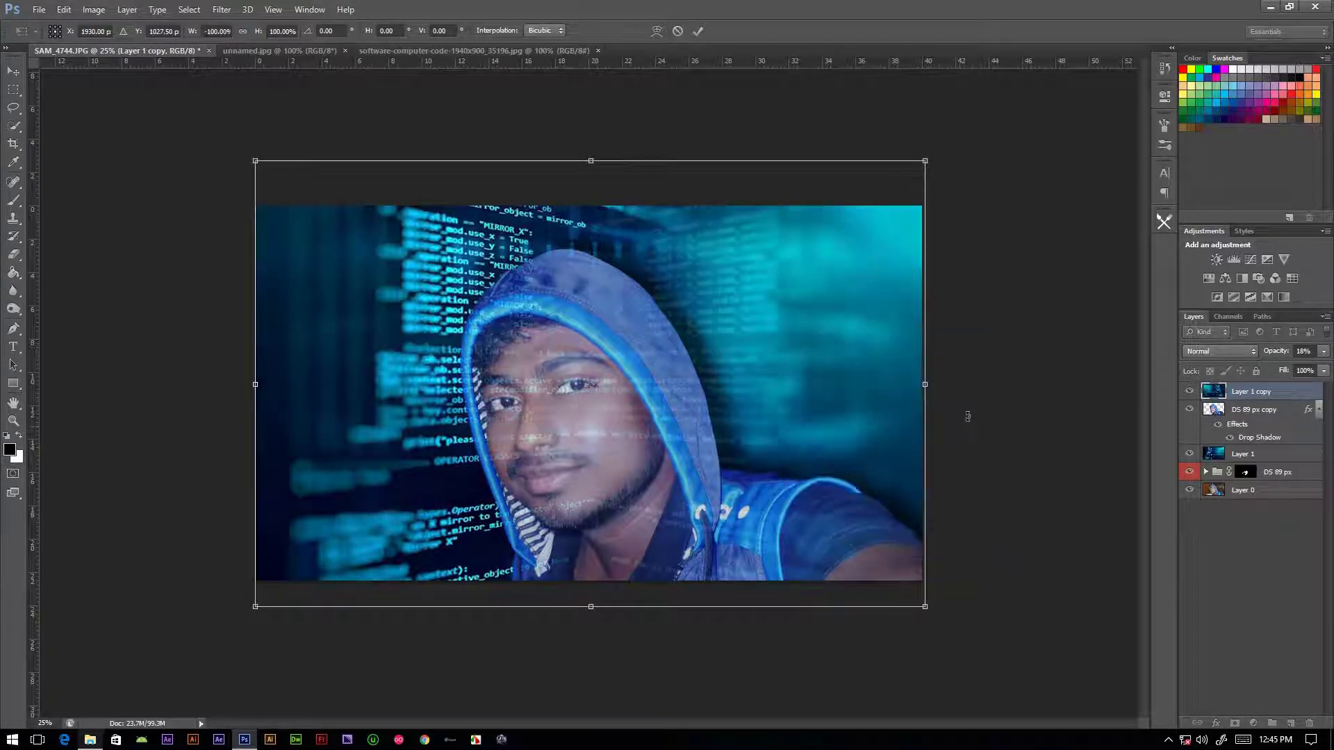
{"action": "key", "text": "Return"}
Fine-tune the overlay opacity, then select the DS 89 px copy layer and open the Image menu
{"action": "key", "text": "r"}
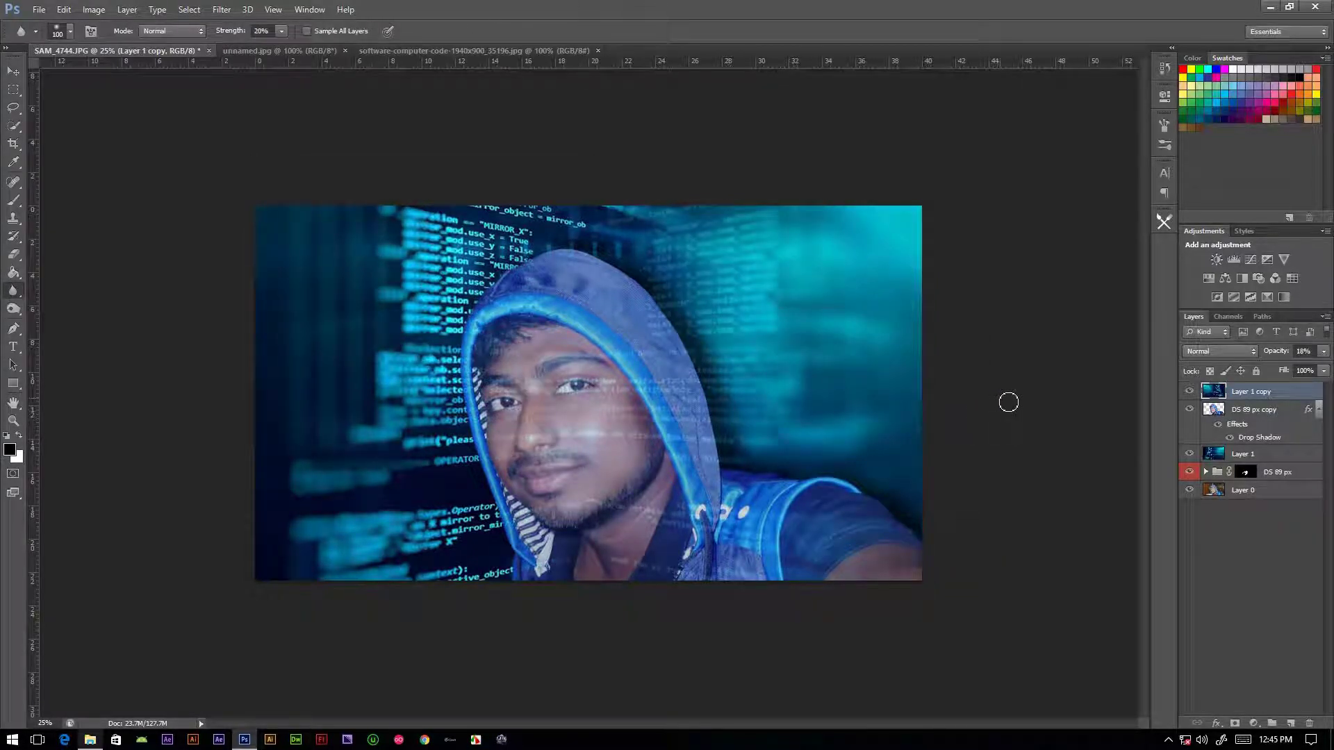
{"action": "left_click", "coordinate": [1323, 350]}
{"action": "left_click_drag", "start_coordinate": [1267, 365], "coordinate": [1263, 365]}
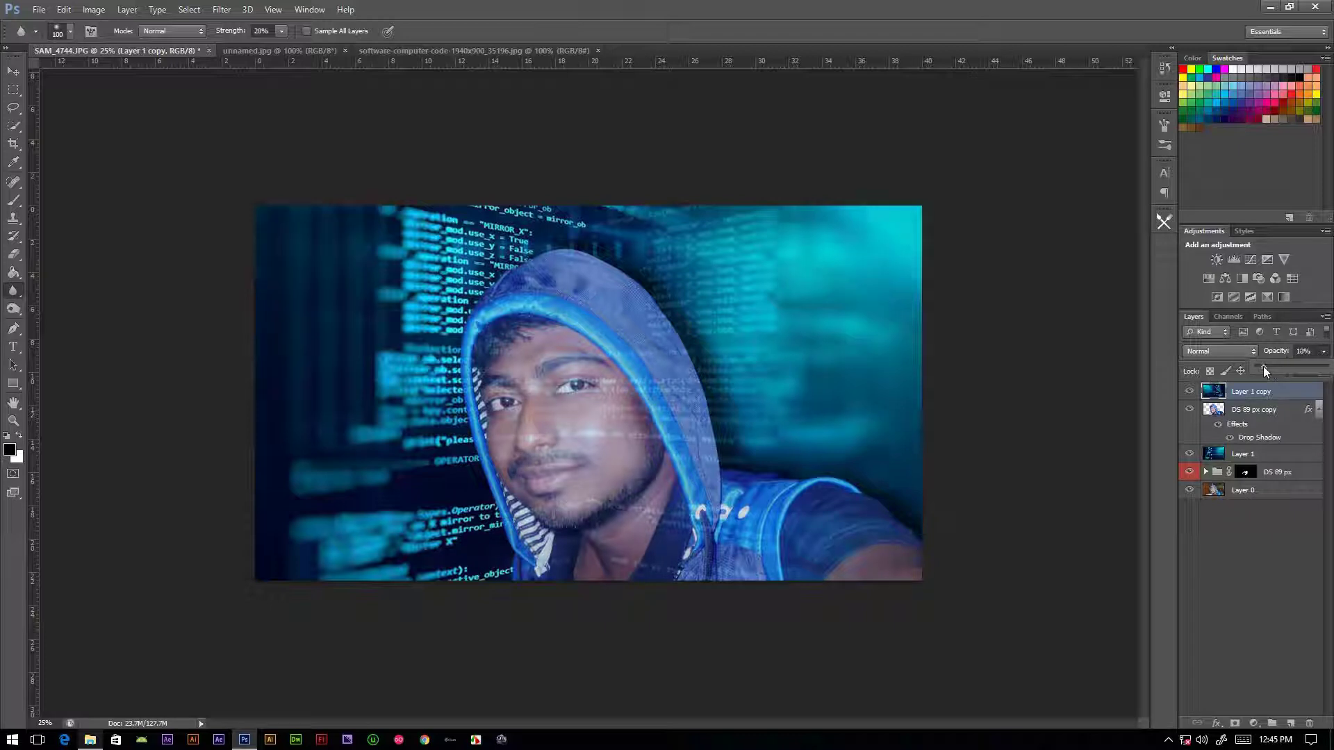
{"action": "key", "text": "Escape"}
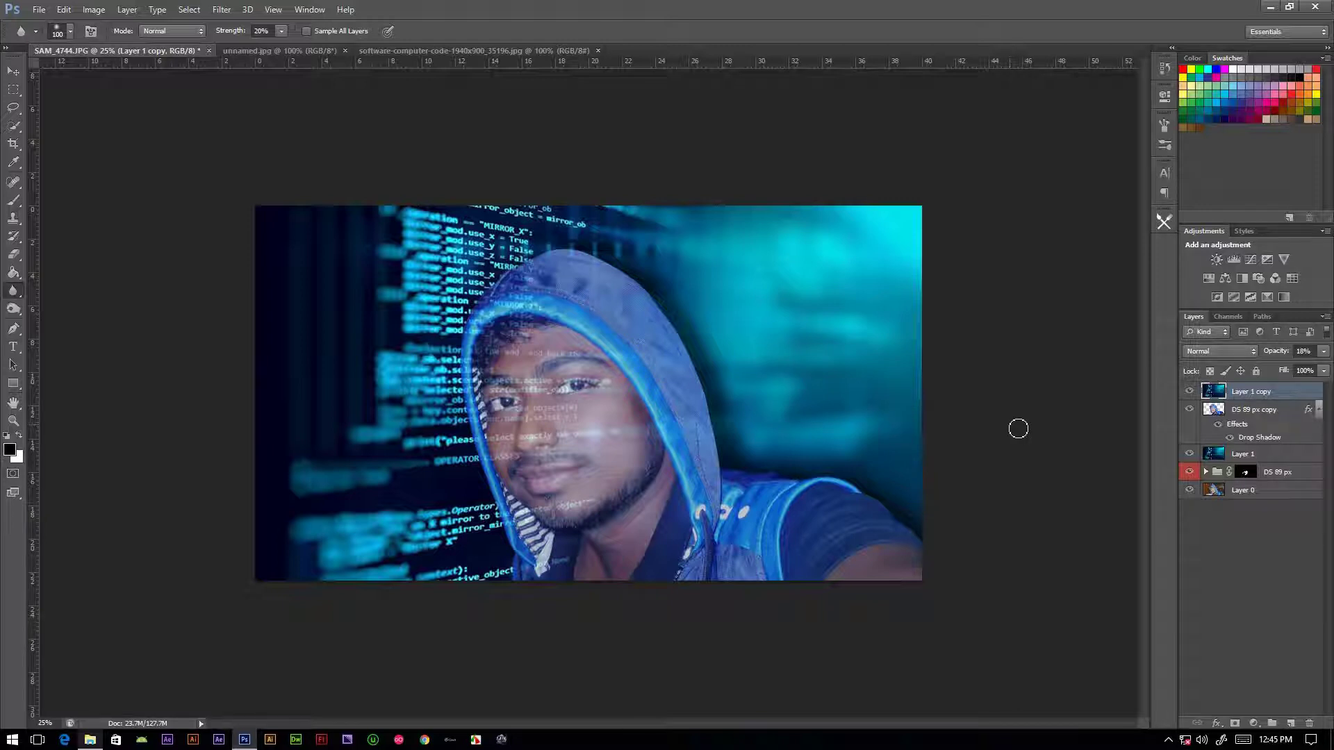
{"action": "left_click", "coordinate": [1323, 350]}
{"action": "left_click", "coordinate": [1250, 409]}
{"action": "left_click", "coordinate": [93, 10]}
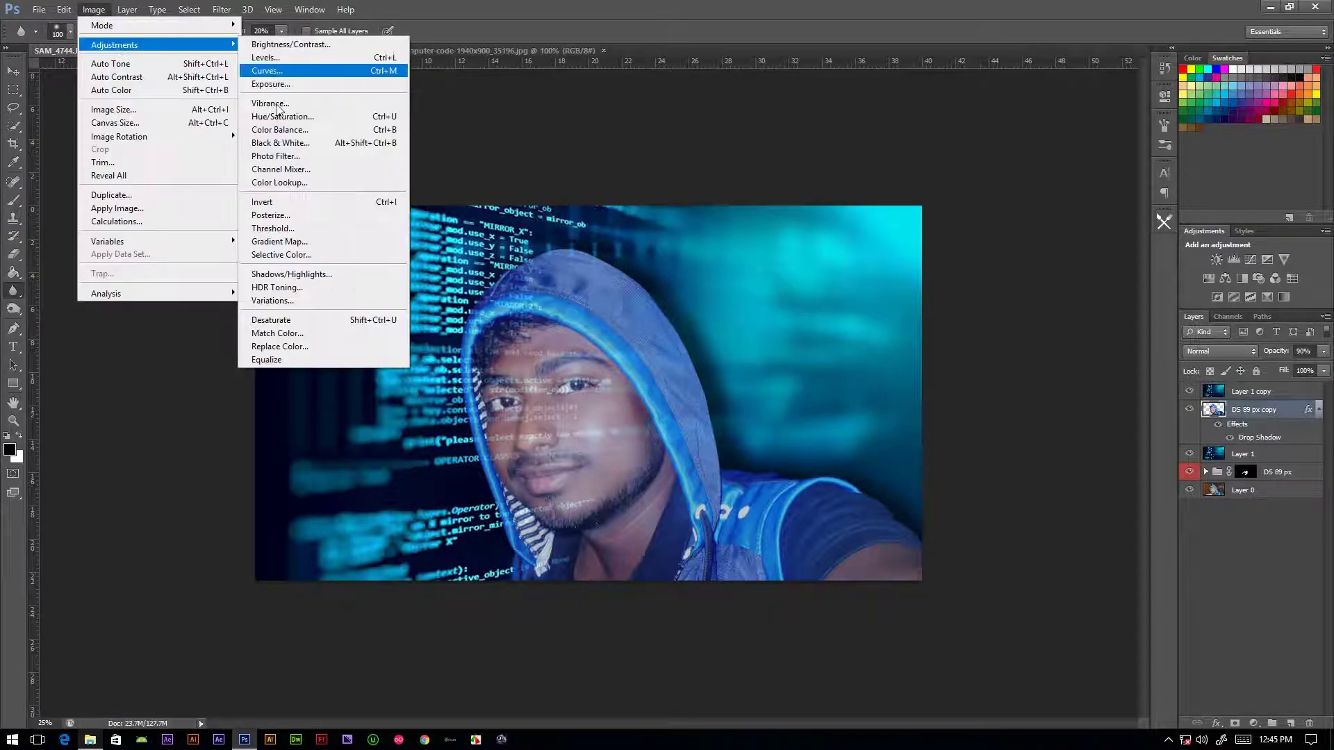
{"action": "left_click", "coordinate": [278, 143]}
{"action": "left_click_drag", "start_coordinate": [1110, 489], "coordinate": [1127, 491]}
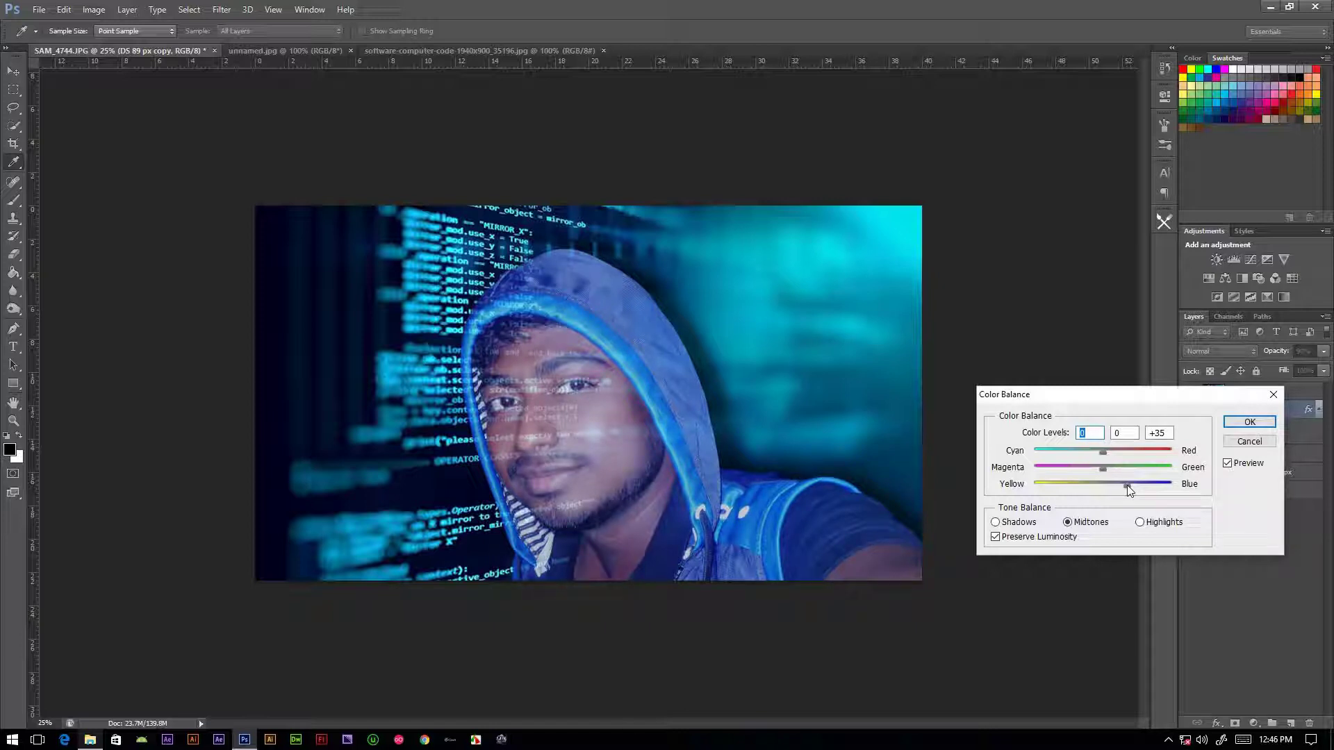
{"action": "key", "text": "Escape"}
{"action": "key", "text": "r"}
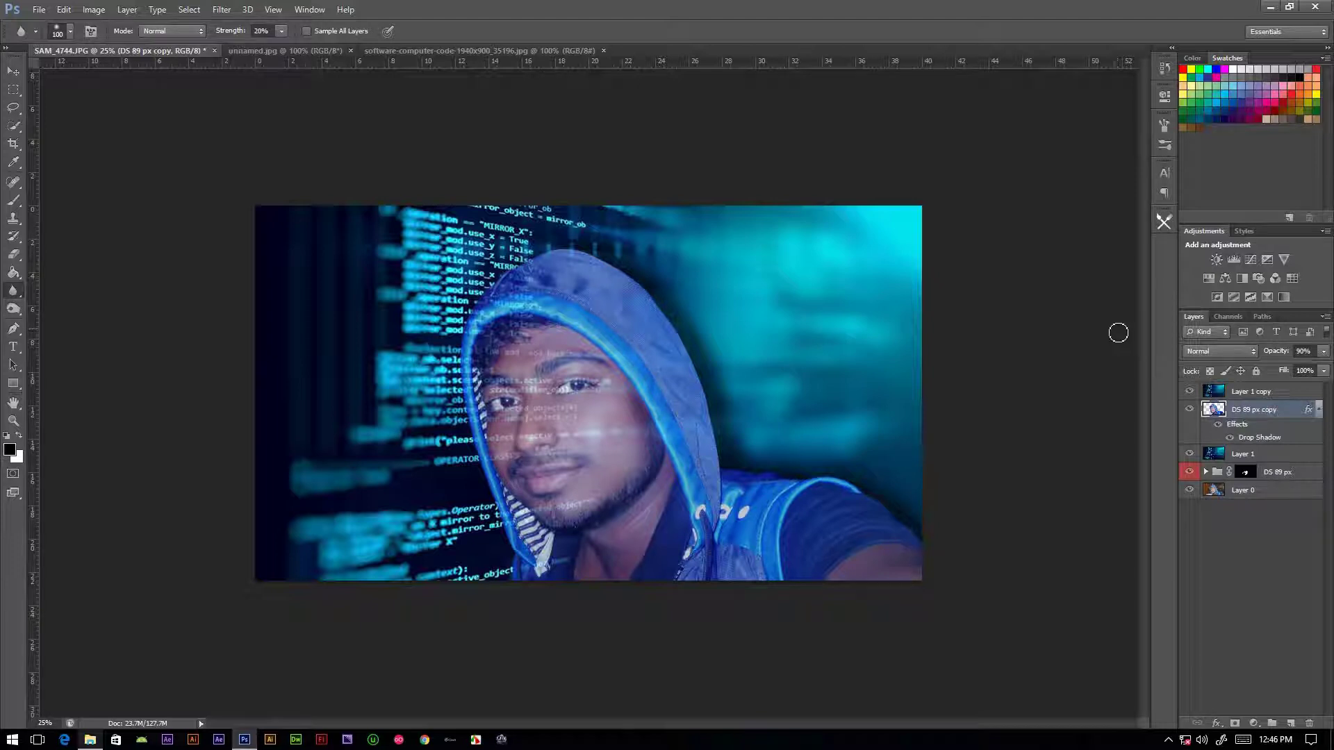
{"action": "key", "text": "ctrl+m"}
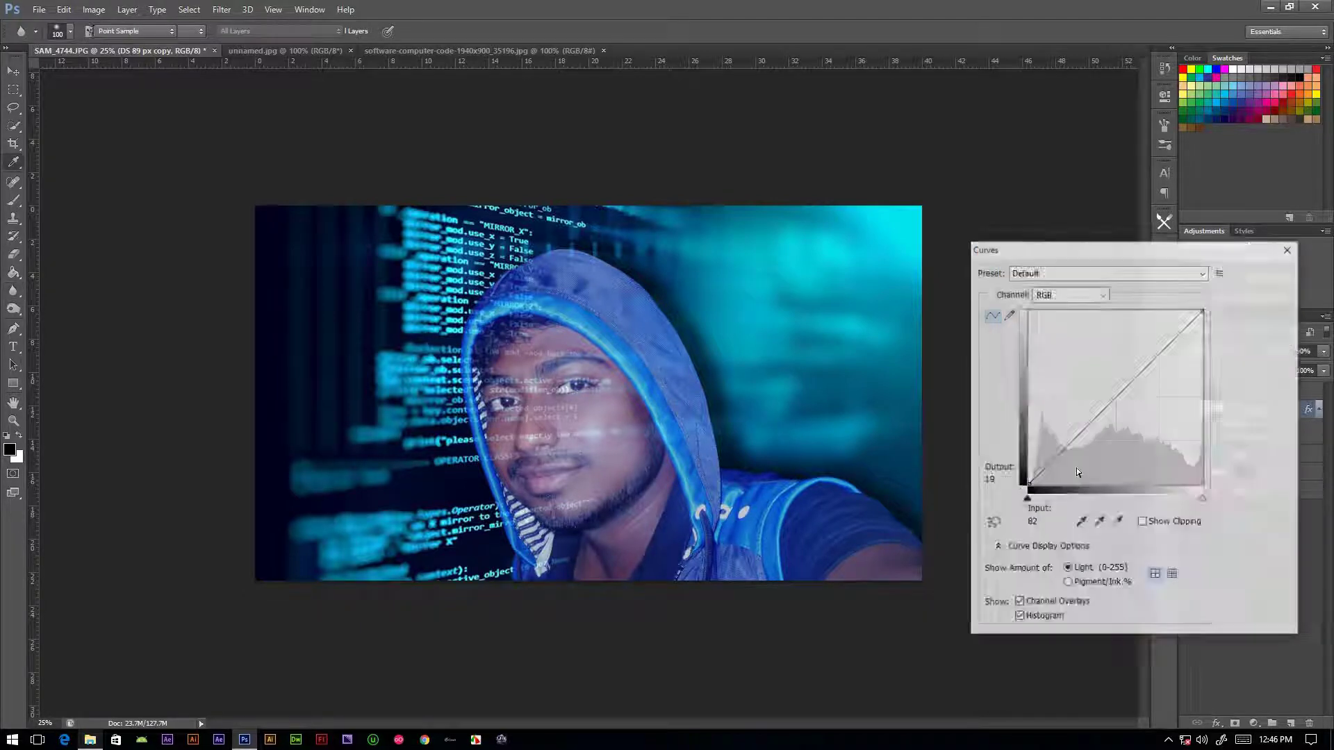
{"action": "left_click", "coordinate": [1105, 395]}
{"action": "left_click_drag", "start_coordinate": [1167, 342], "coordinate": [1165, 348]}
{"action": "left_click_drag", "start_coordinate": [1073, 434], "coordinate": [1070, 438]}
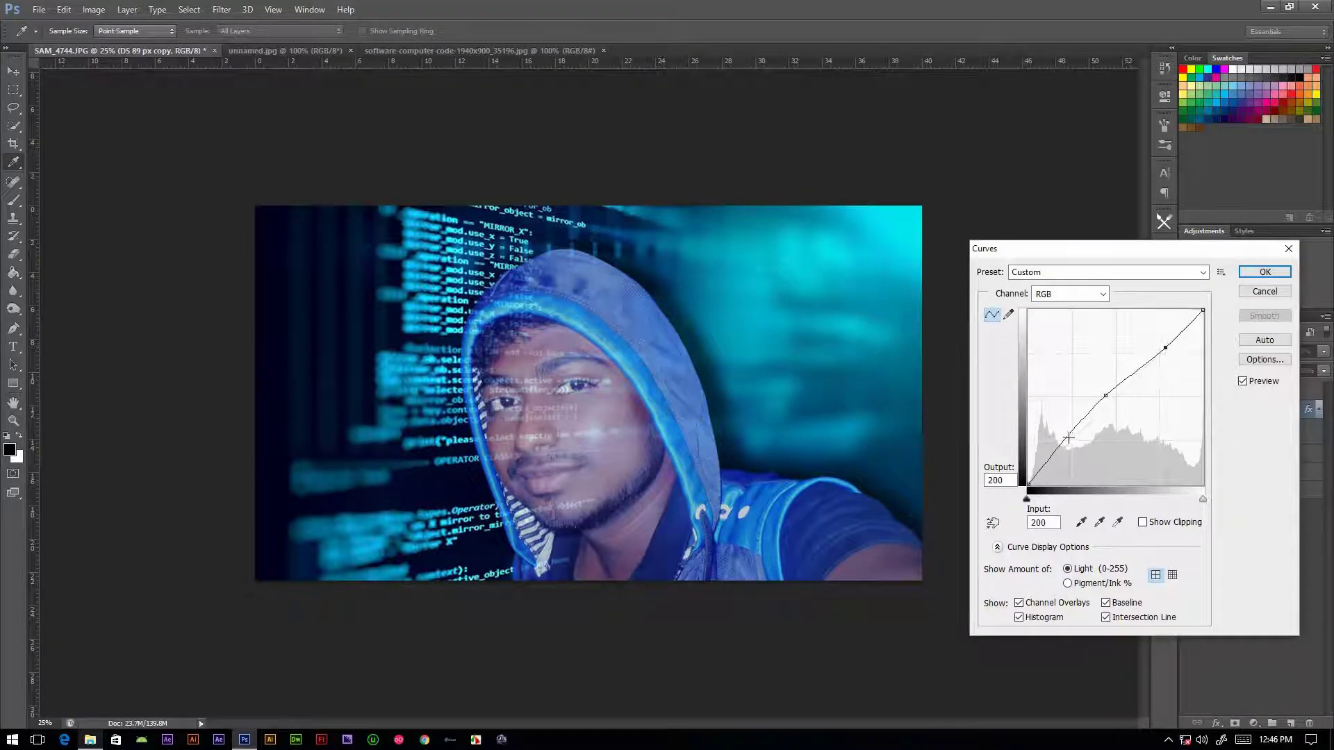
{"action": "left_click", "coordinate": [1257, 293]}
{"action": "key", "text": "alt+bracketright"}
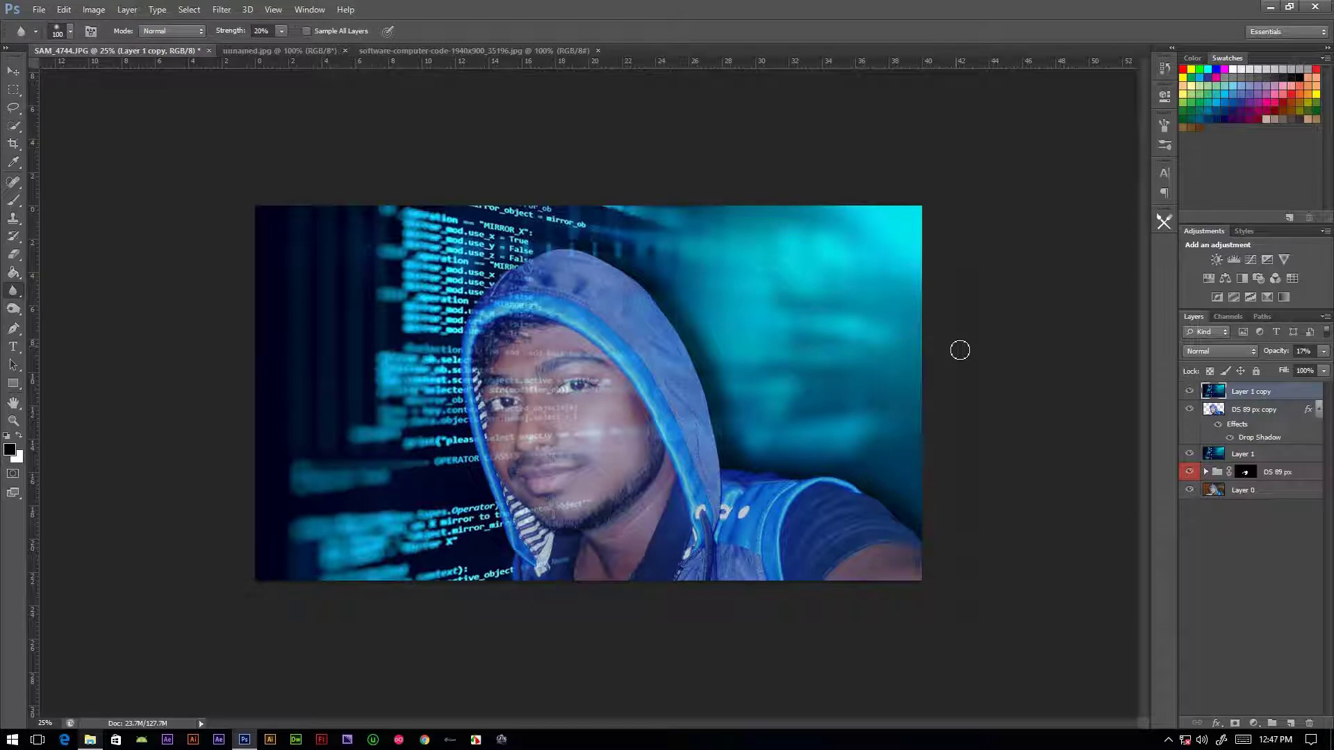
Save the composite as SAM_4744.psd
{"action": "left_click", "coordinate": [39, 10]}
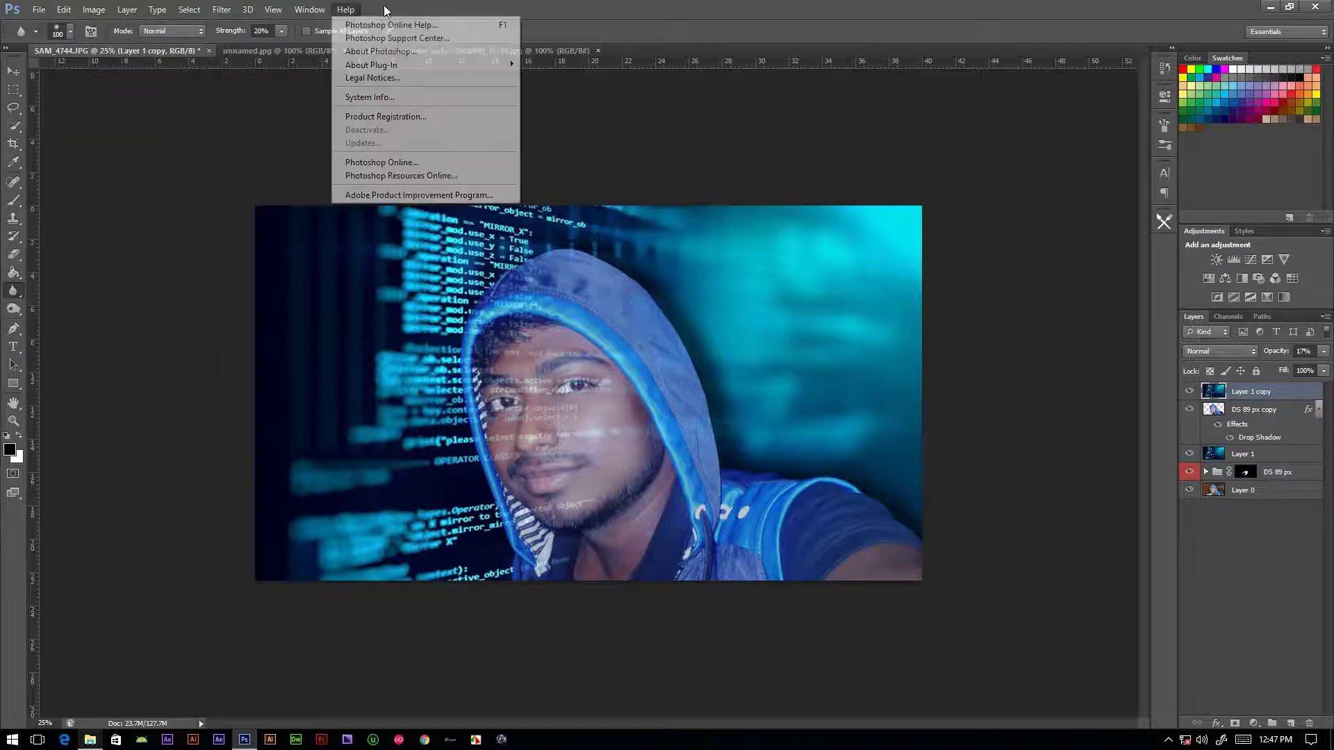
{"action": "left_click", "coordinate": [594, 7]}
{"action": "key", "text": "ctrl+o"}
{"action": "left_click", "coordinate": [814, 397]}
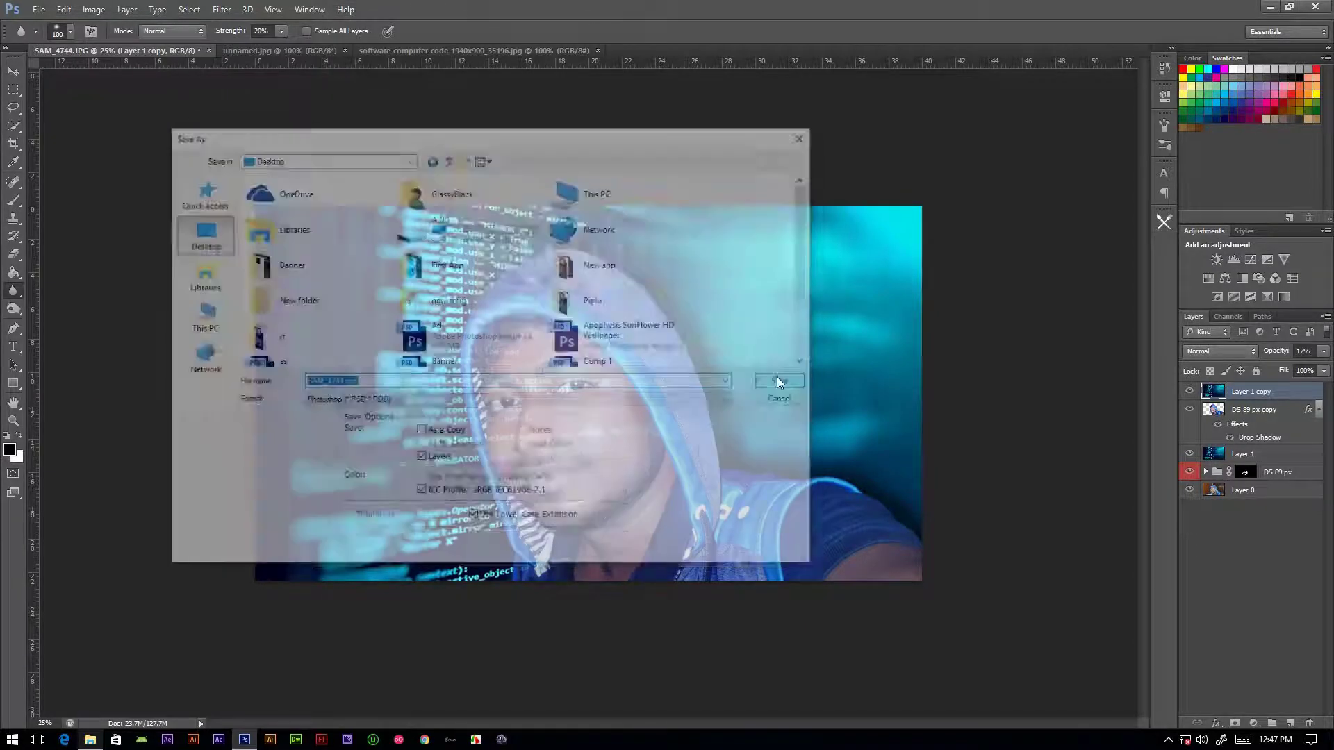
{"action": "left_click", "coordinate": [841, 241]}
Open the IMG_0194 PSD file in a new document tab
{"action": "key", "text": "alt+f"}
{"action": "key", "text": "Down"}
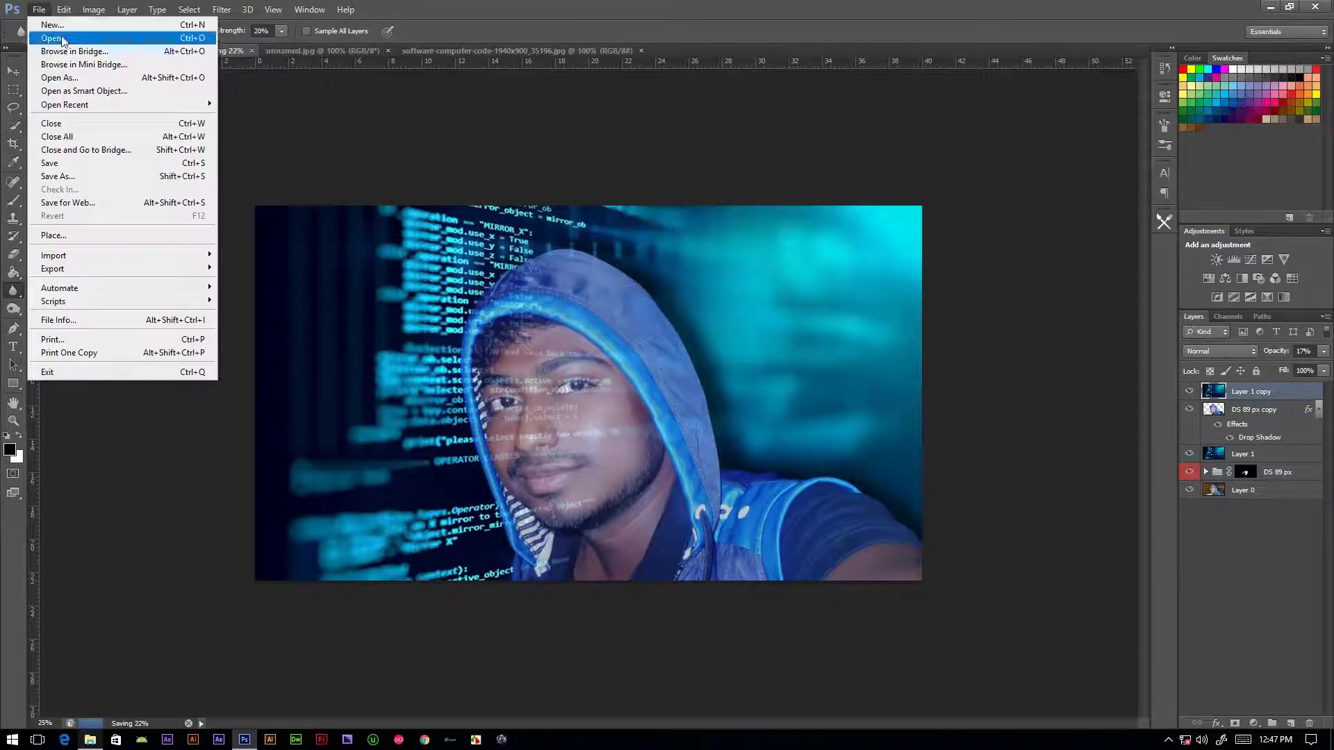
{"action": "key", "text": "Return"}
{"action": "left_click_drag", "start_coordinate": [802, 234], "coordinate": [808, 361]}
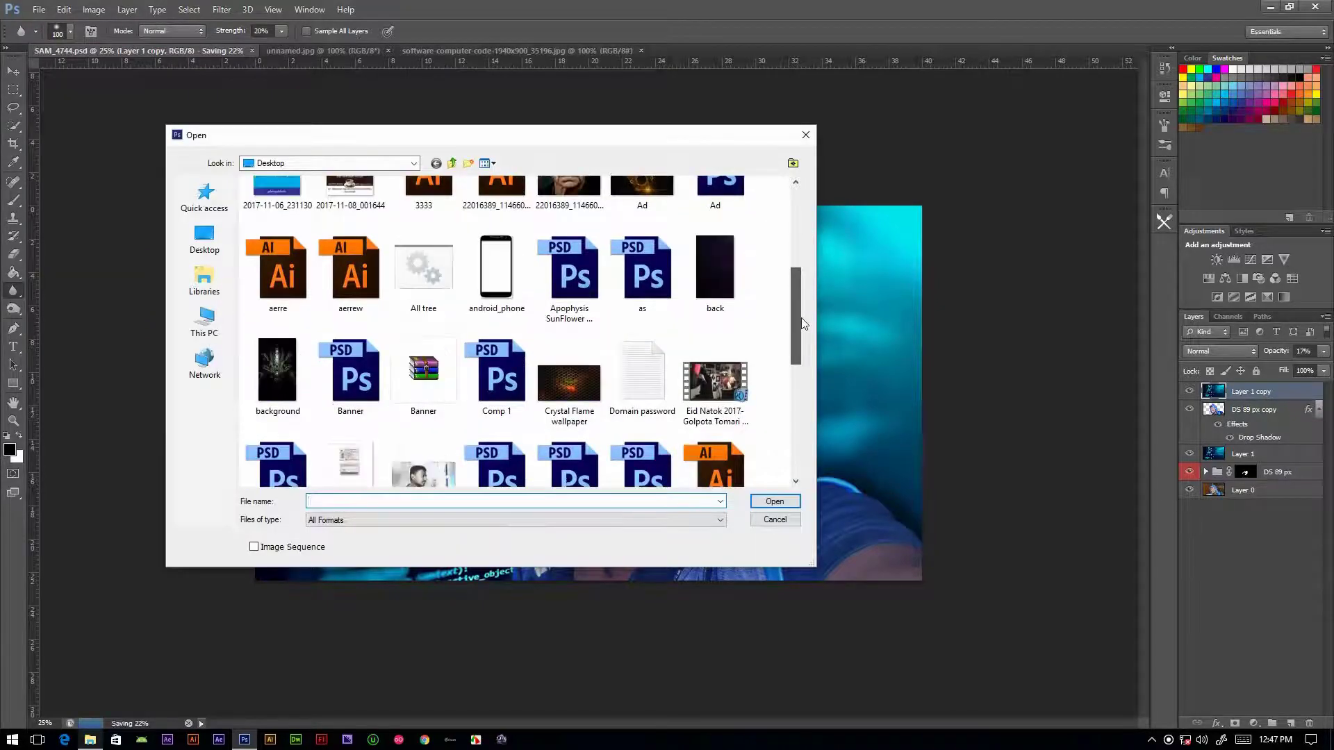
{"action": "left_click", "coordinate": [496, 354]}
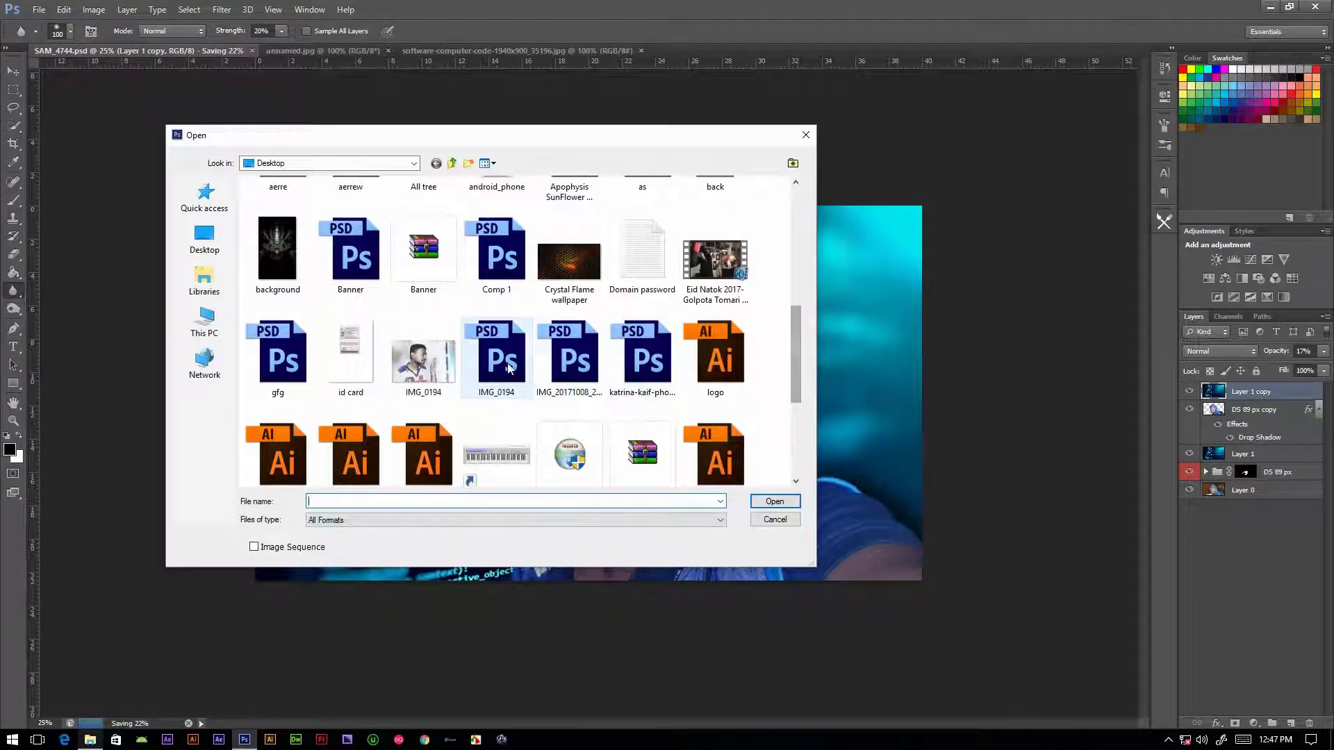
{"action": "left_click", "coordinate": [775, 501]}
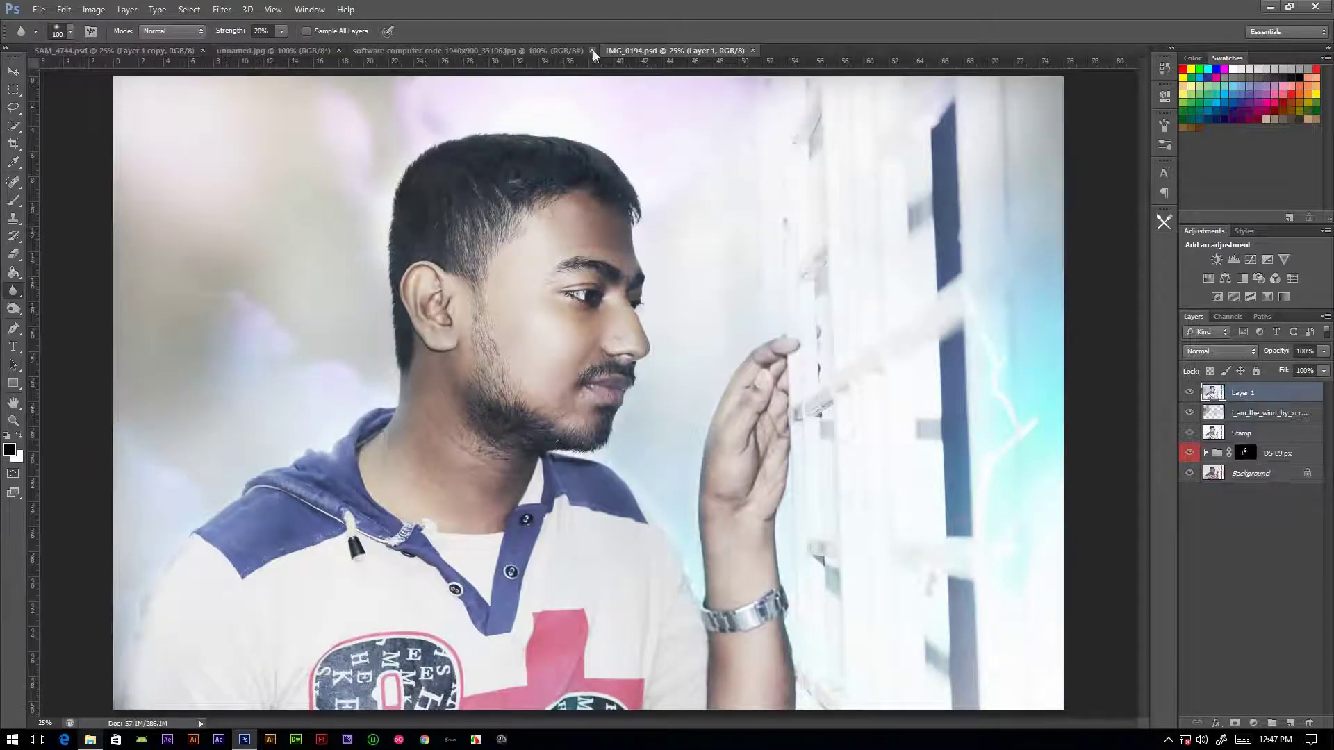
Close the code background and IMG_0194 documents, returning to SAM_4744
{"action": "left_click", "coordinate": [592, 50]}
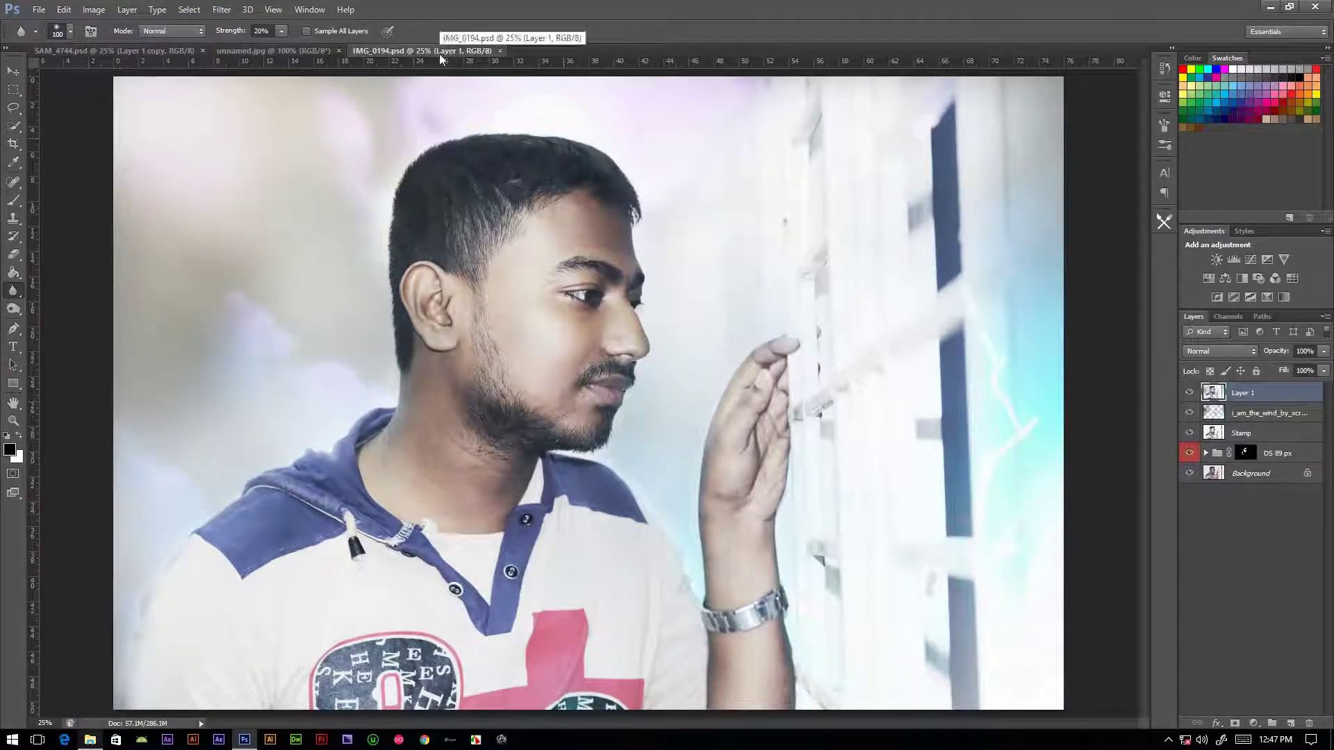
{"action": "left_click", "coordinate": [236, 52]}
{"action": "left_click", "coordinate": [414, 52]}
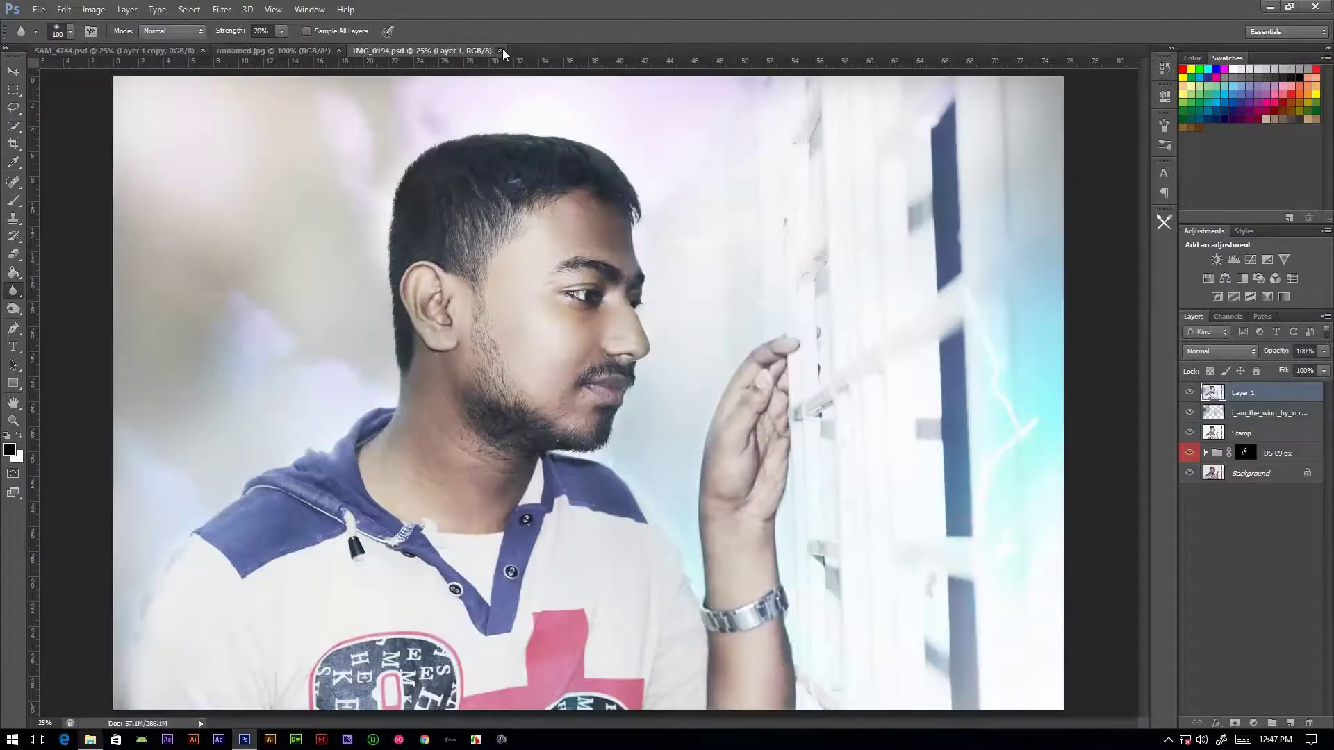
{"action": "left_click", "coordinate": [500, 50]}
{"action": "left_click", "coordinate": [140, 53]}
Open SAM_0.psd from the D:\Sundarban Tour folder
{"action": "left_click", "coordinate": [44, 10]}
{"action": "left_click", "coordinate": [57, 36]}
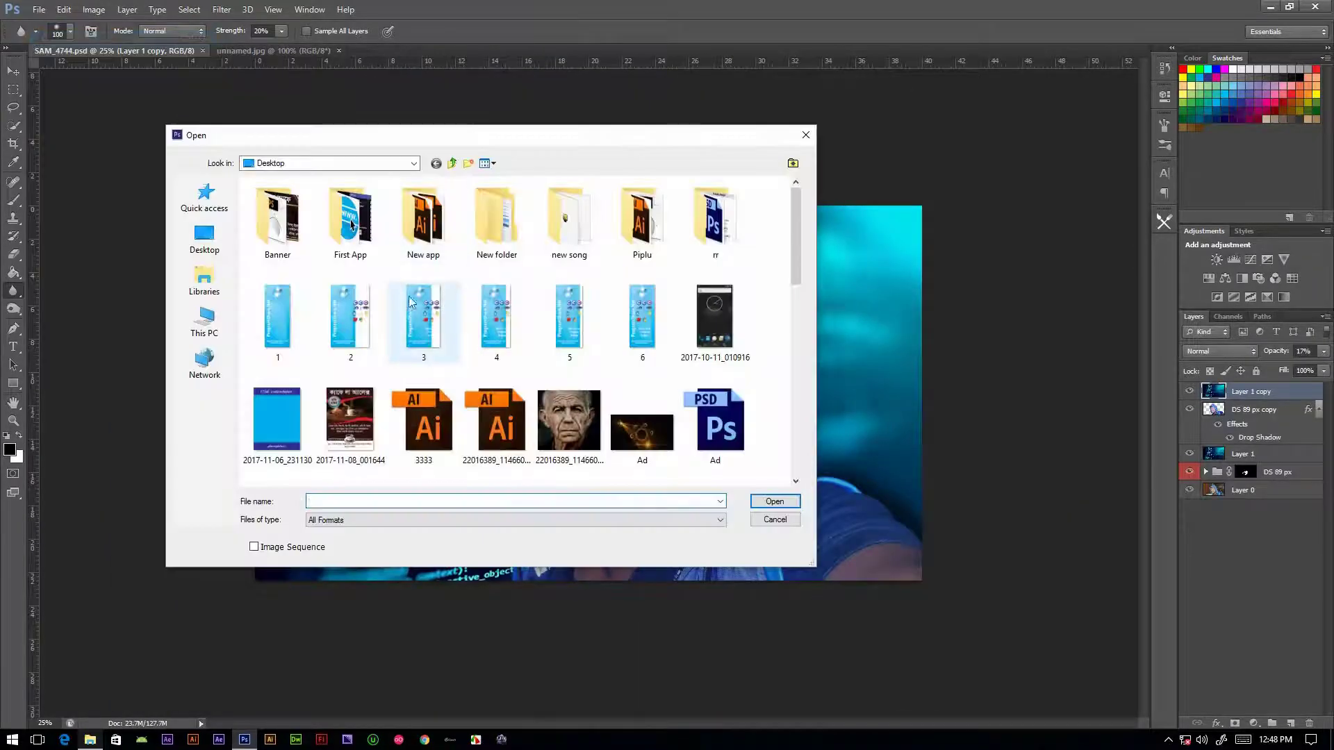
{"action": "left_click", "coordinate": [205, 321]}
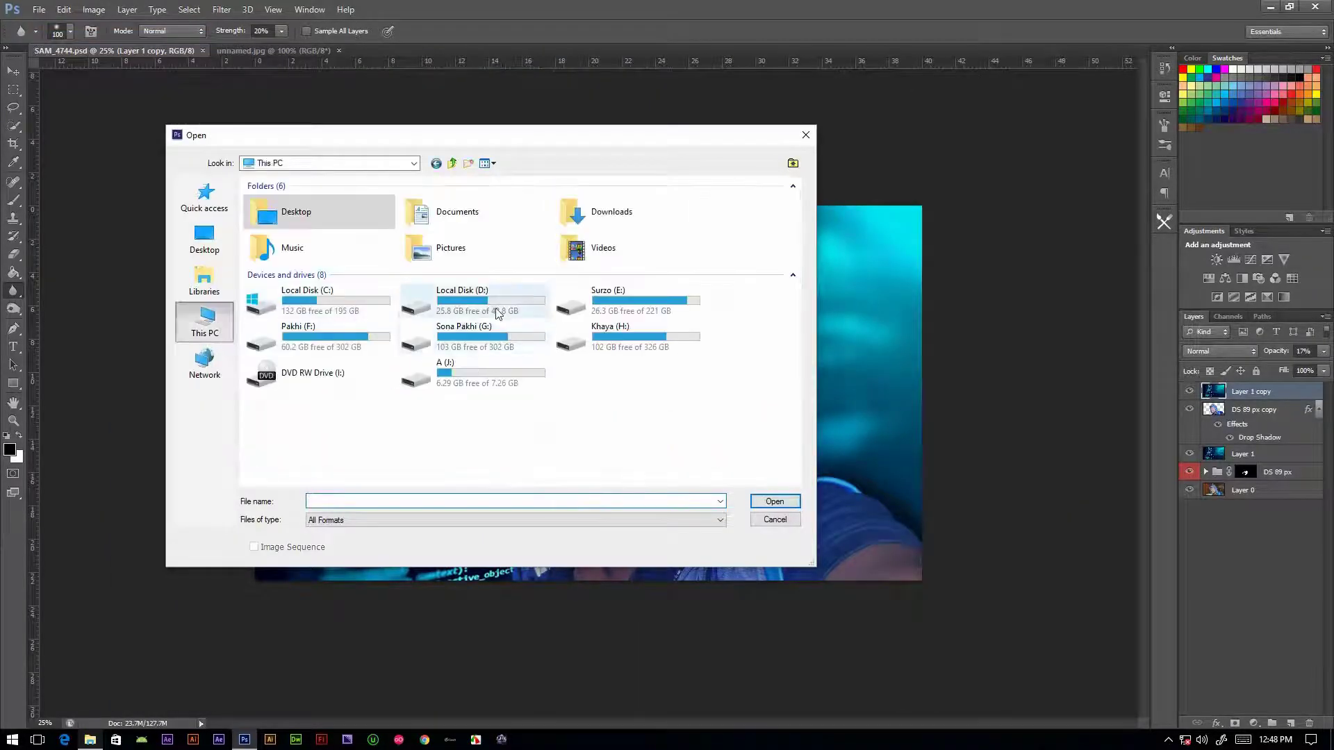
{"action": "double_click", "coordinate": [486, 300]}
{"action": "double_click", "coordinate": [305, 348]}
{"action": "double_click", "coordinate": [577, 346]}
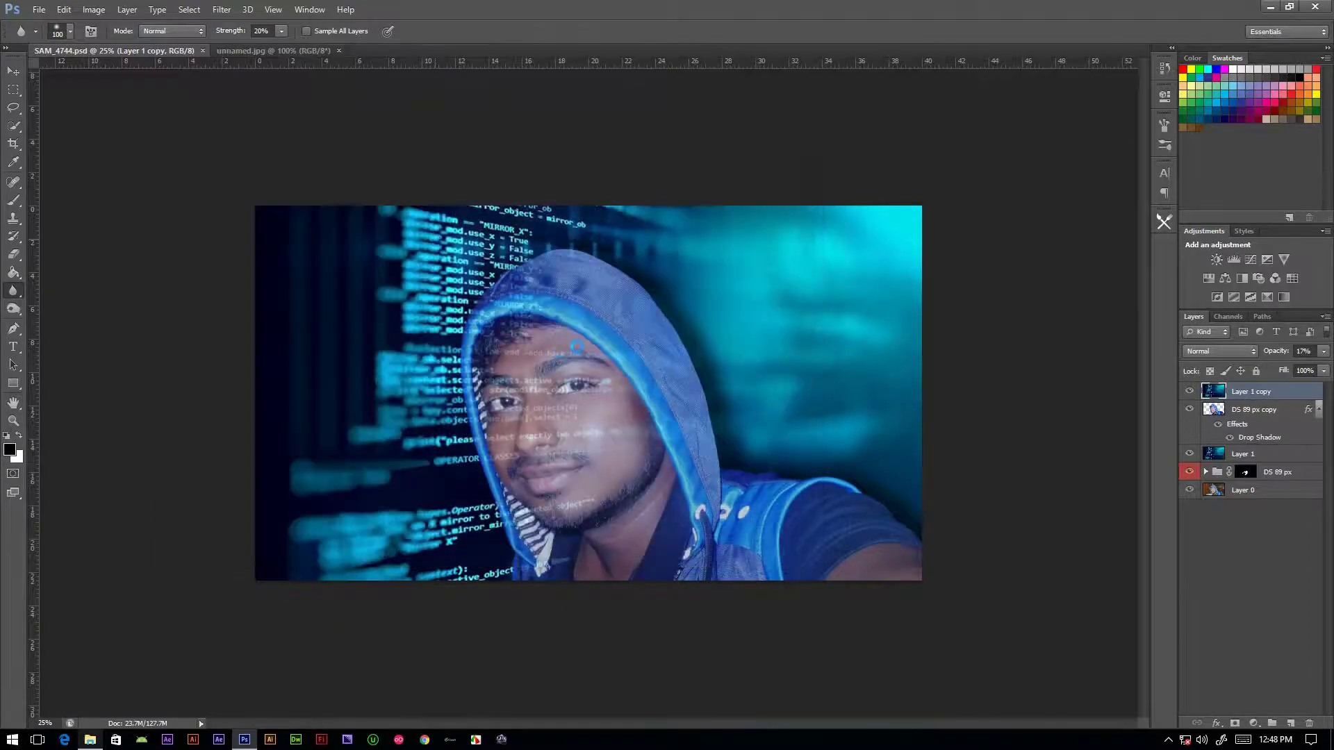
Move the signature layer onto the SAM_4744 composite, scale it down top-right, and zoom in
{"action": "key", "text": "v"}
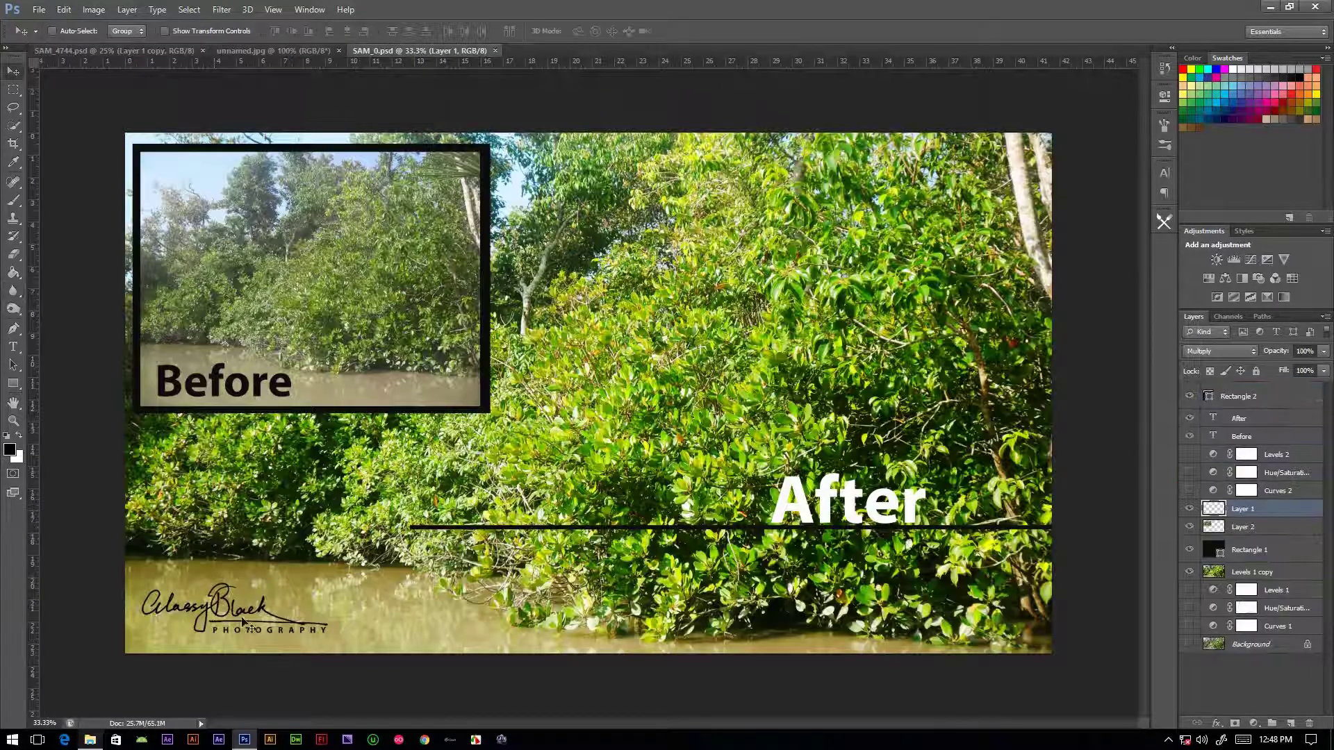
{"action": "mouse_move", "coordinate": [240, 614]}
{"action": "left_mouse_down"}
{"action": "mouse_move", "coordinate": [812, 340]}
{"action": "mouse_move", "coordinate": [851, 247]}
{"action": "left_mouse_up"}
{"action": "key", "text": "ctrl+t"}
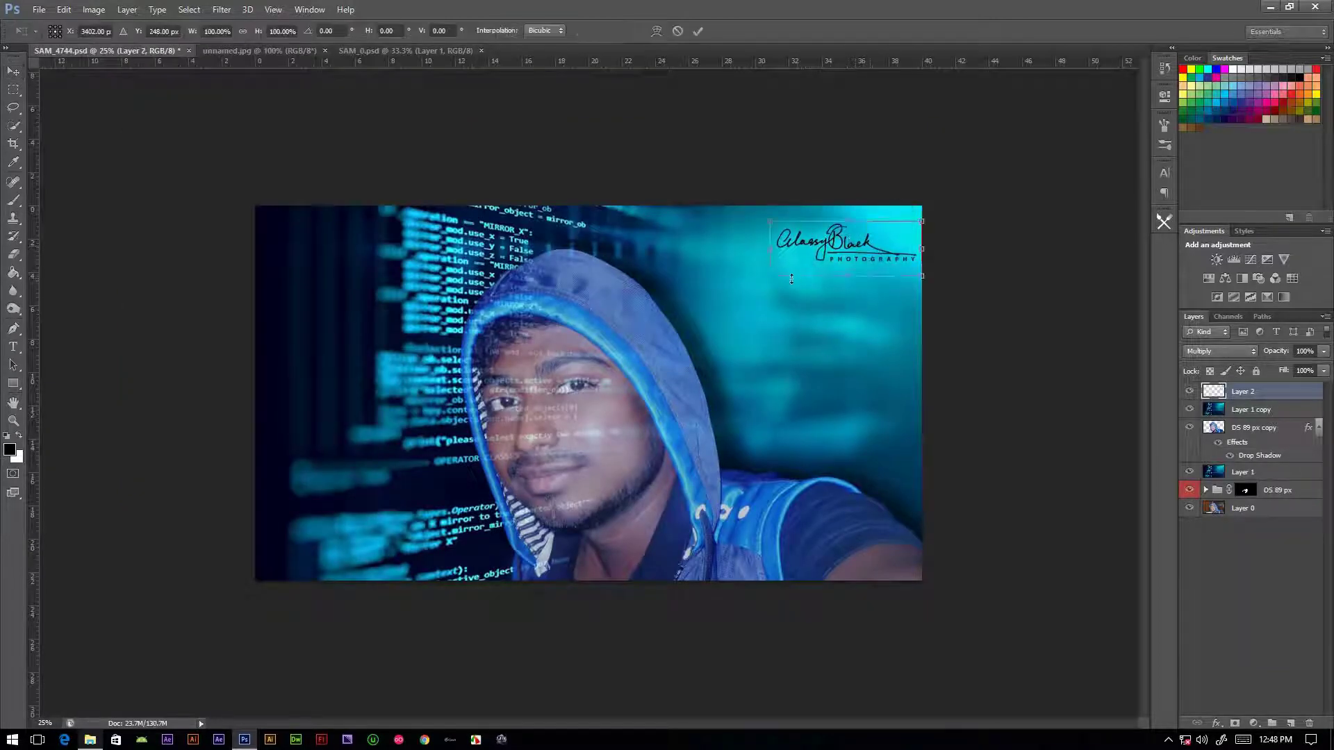
{"action": "mouse_move", "coordinate": [770, 276]}
{"action": "left_mouse_down"}
{"action": "mouse_move", "coordinate": [785, 266]}
{"action": "mouse_move", "coordinate": [773, 269]}
{"action": "left_mouse_up"}
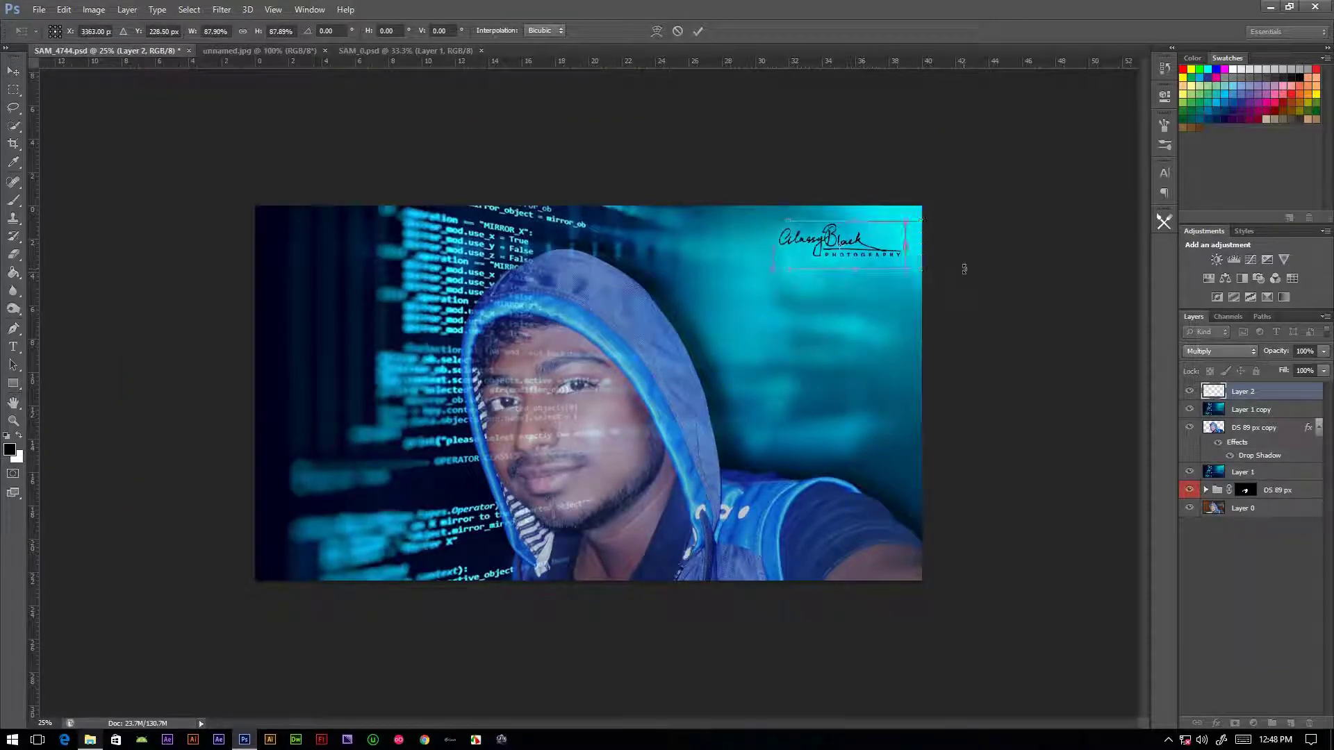
{"action": "key", "text": "Return"}
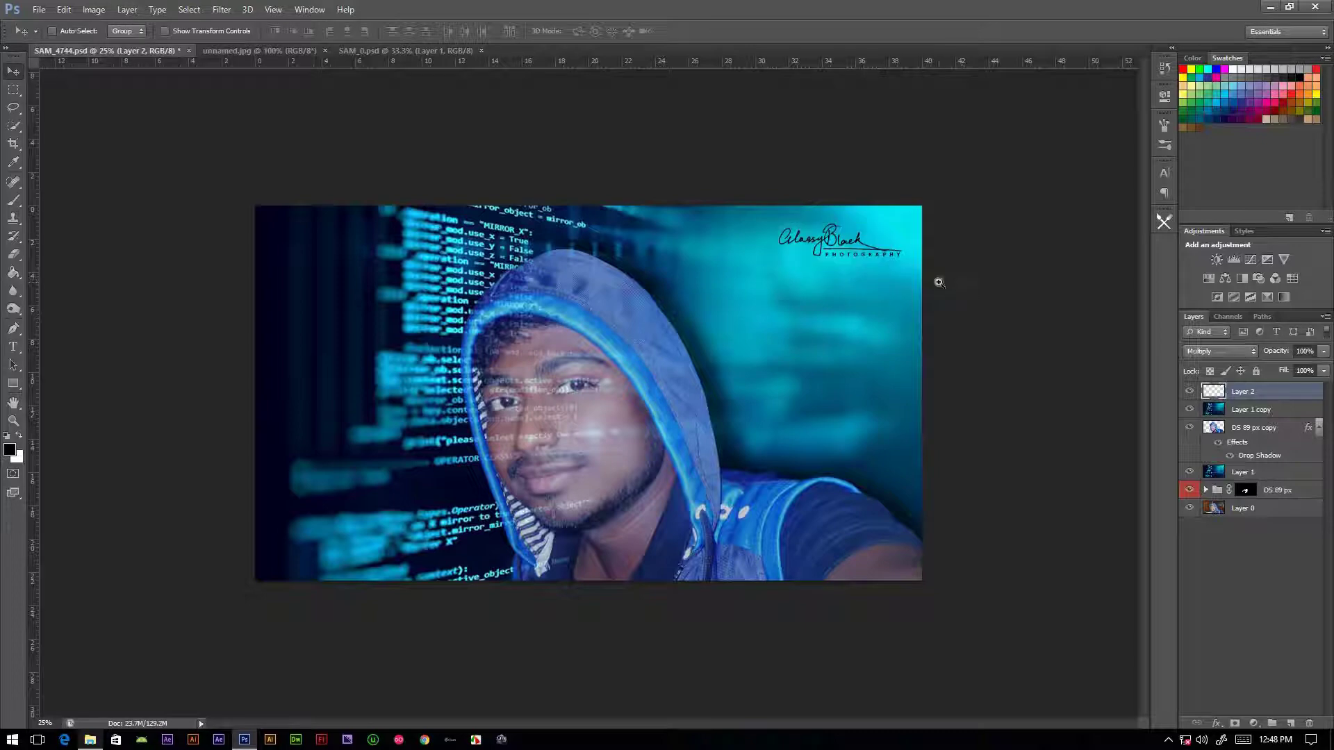
{"action": "left_click", "coordinate": [938, 282]}
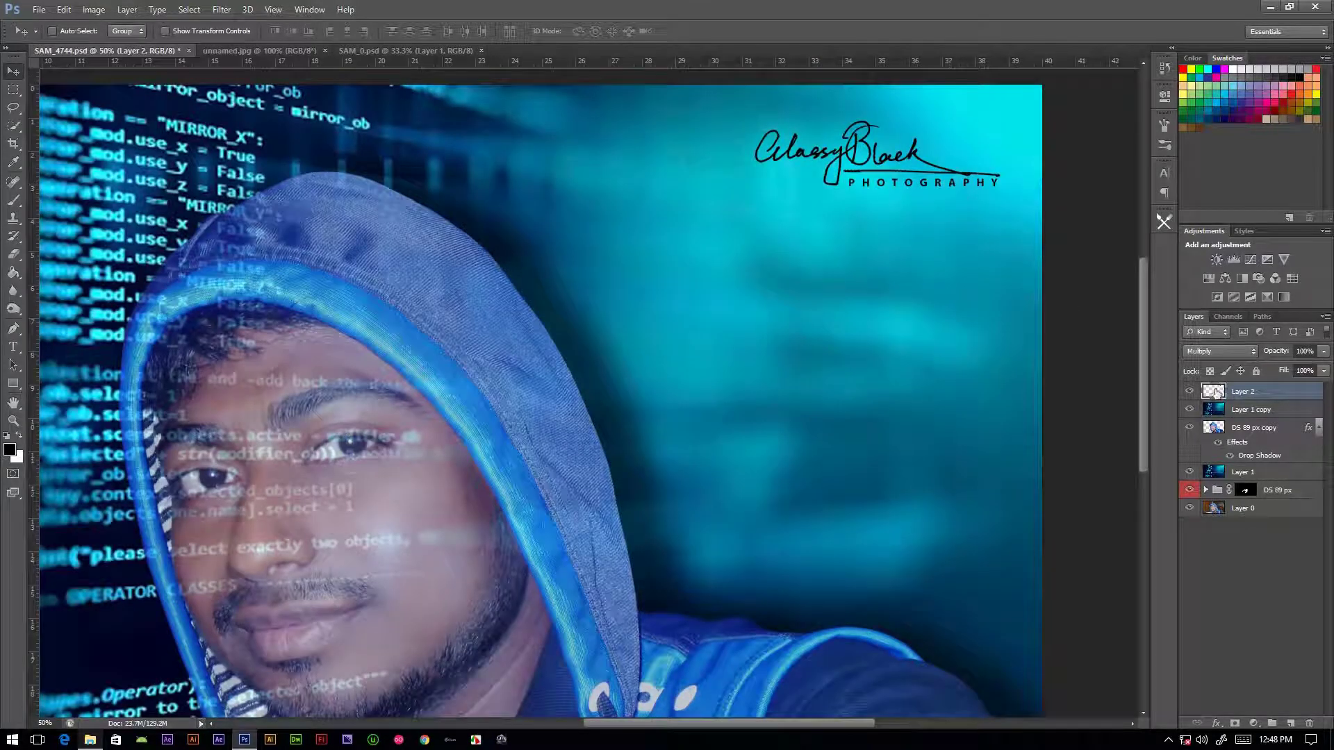
Add an EDITING text line below the signature and colour it white
{"action": "key", "text": "t"}
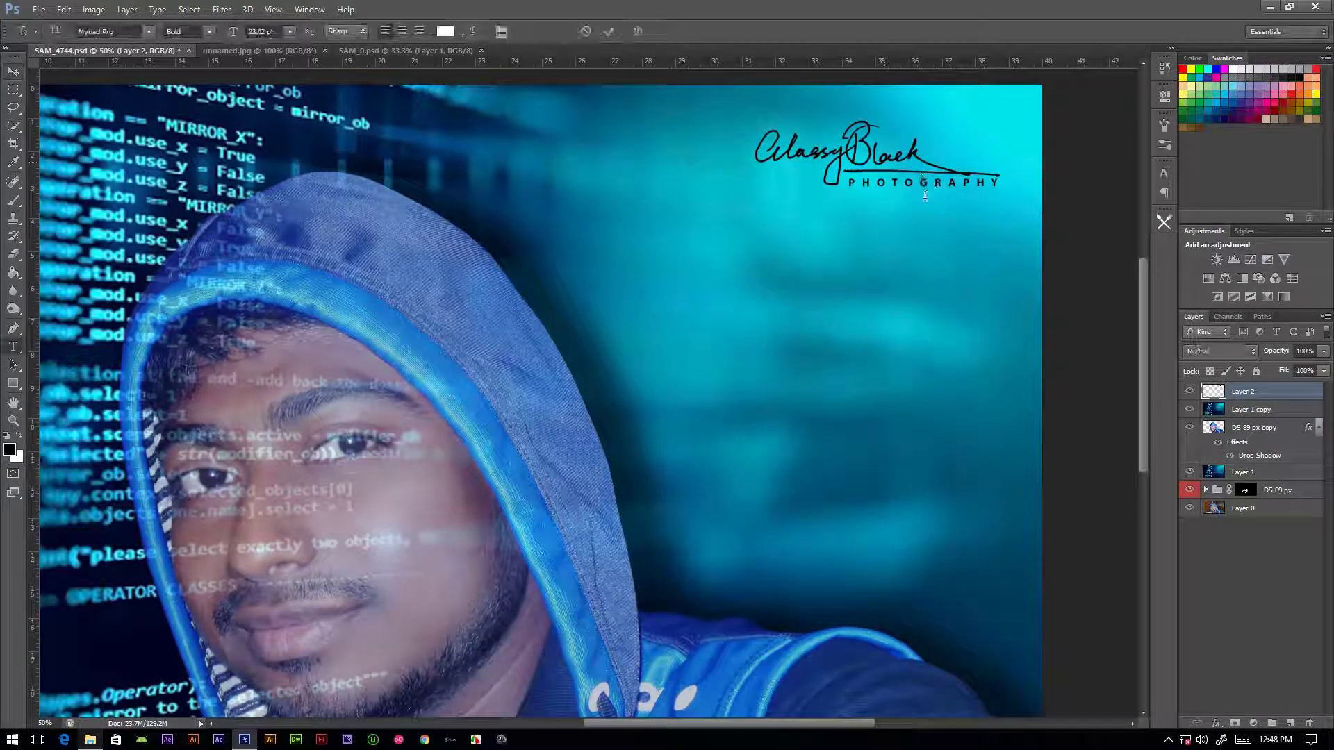
{"action": "left_click", "coordinate": [923, 200]}
{"action": "type", "text": "AND"}
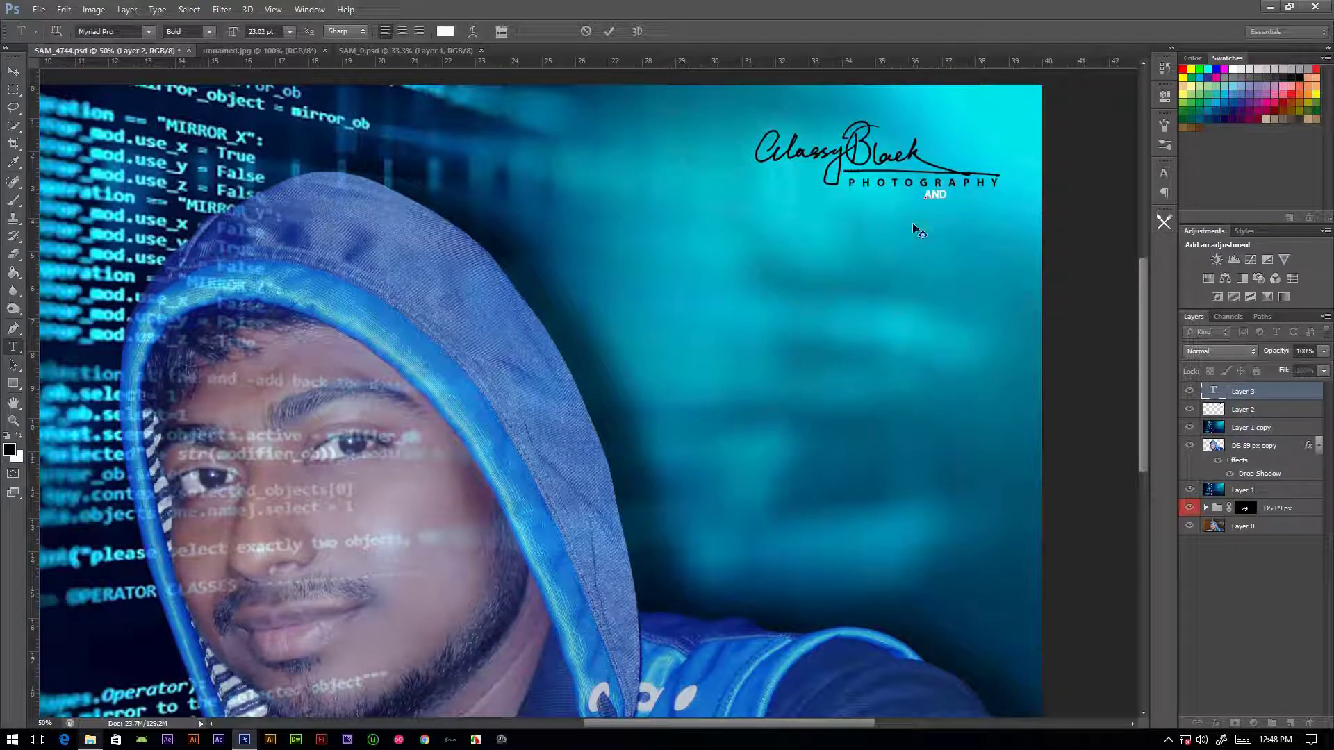
{"action": "type", "text": " EDITING"}
{"action": "left_click", "coordinate": [1164, 173]}
{"action": "left_click", "coordinate": [1121, 251]}
{"action": "left_click", "coordinate": [945, 473]}
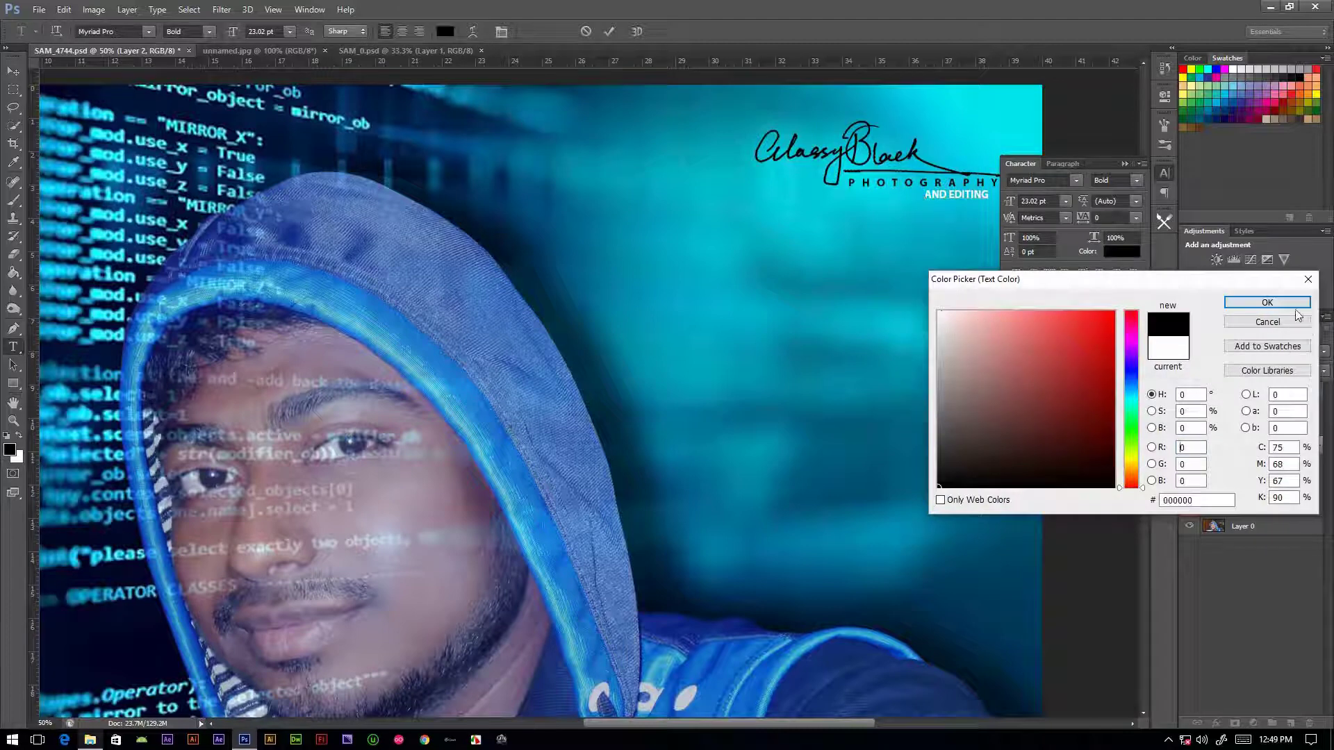
{"action": "left_click", "coordinate": [1266, 301]}
{"action": "left_click", "coordinate": [1122, 252]}
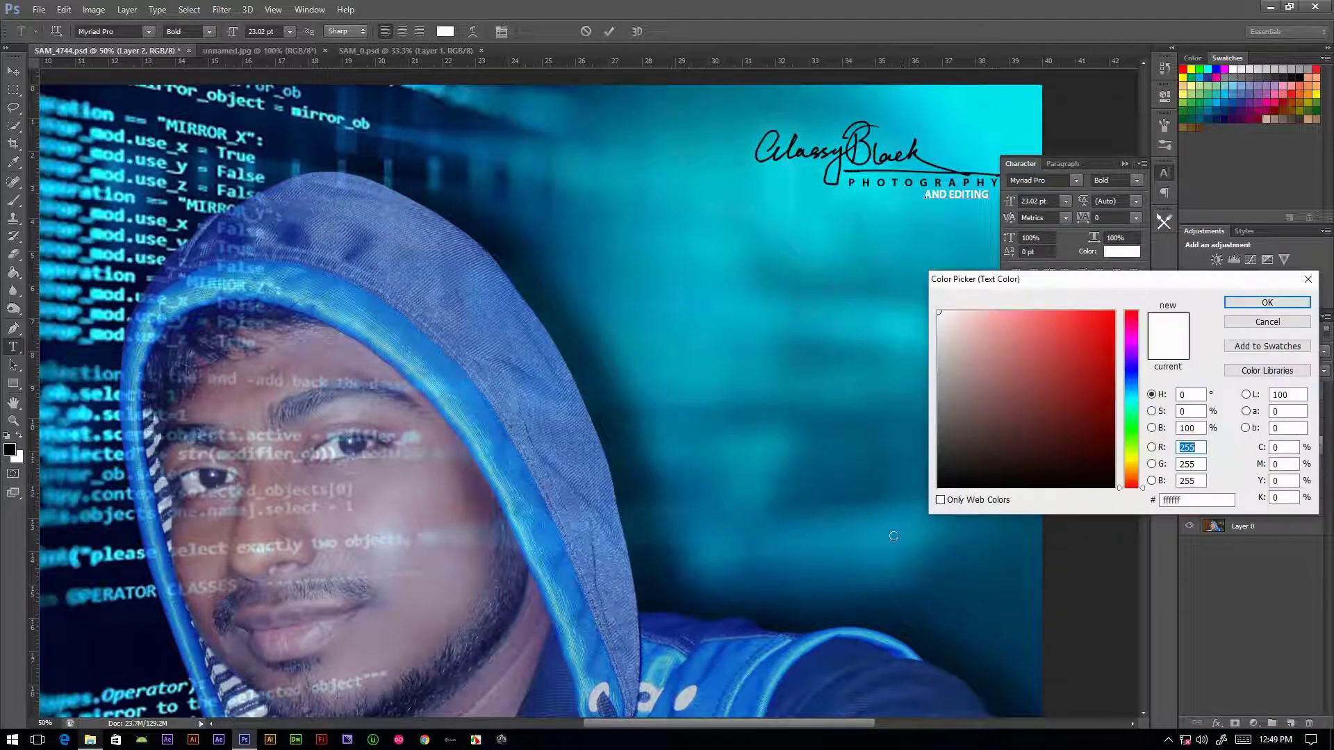
{"action": "left_click", "coordinate": [1267, 302]}
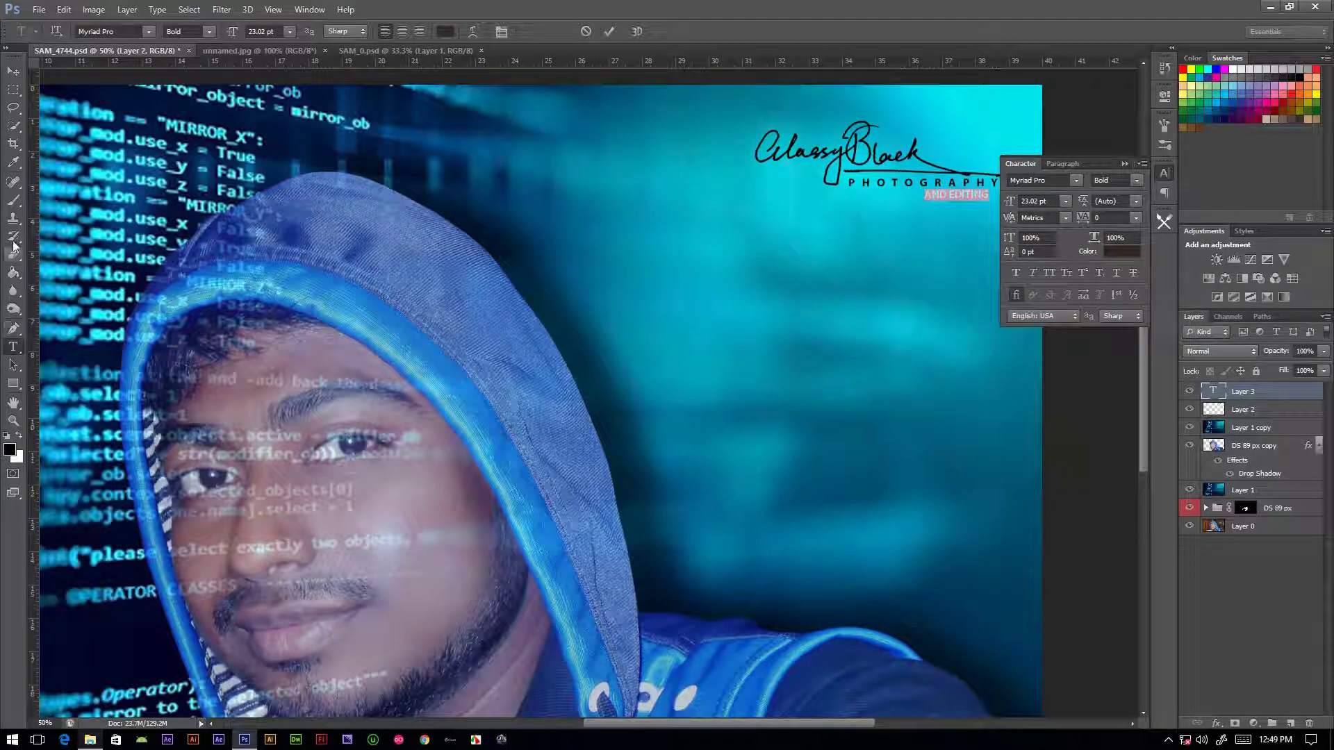
{"action": "left_click", "coordinate": [13, 162]}
Set the AND EDITING letter spacing to 260
{"action": "key", "text": "v"}
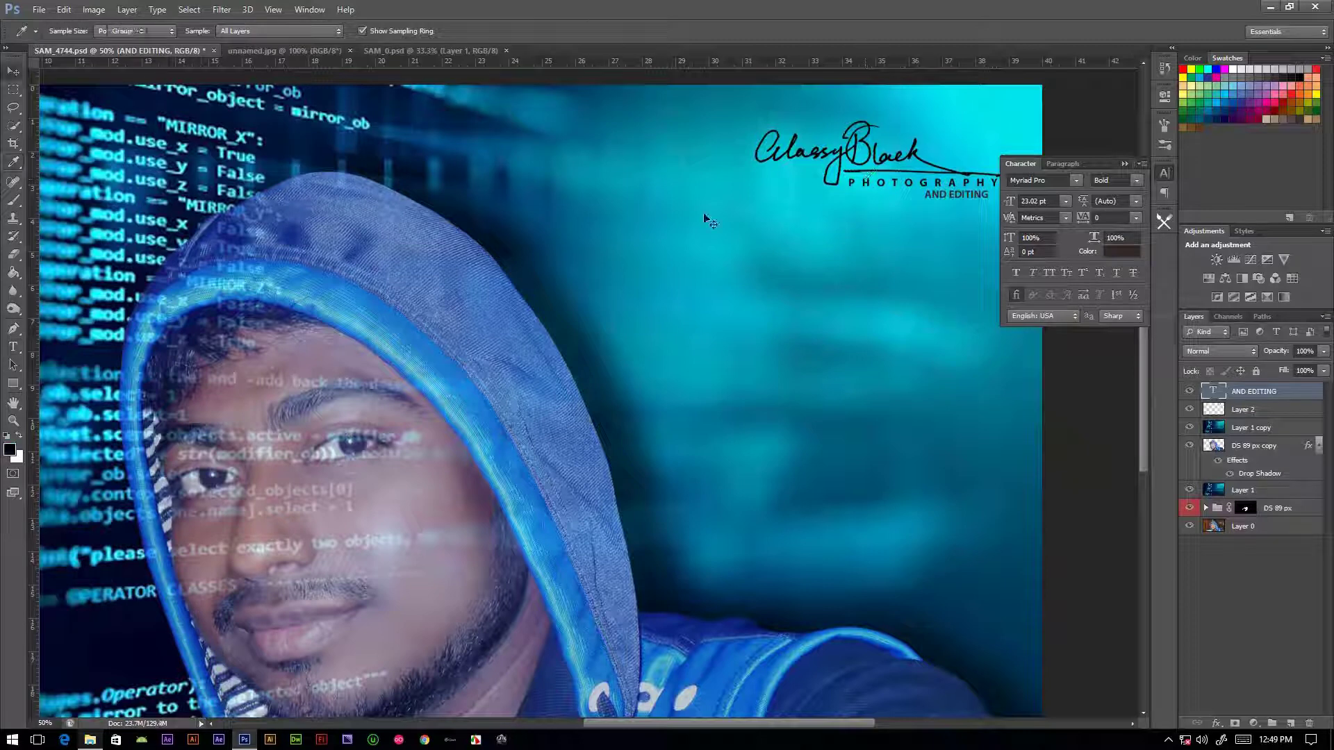
{"action": "left_click", "coordinate": [1111, 217]}
{"action": "type", "text": "260"}
{"action": "key", "text": "Return"}
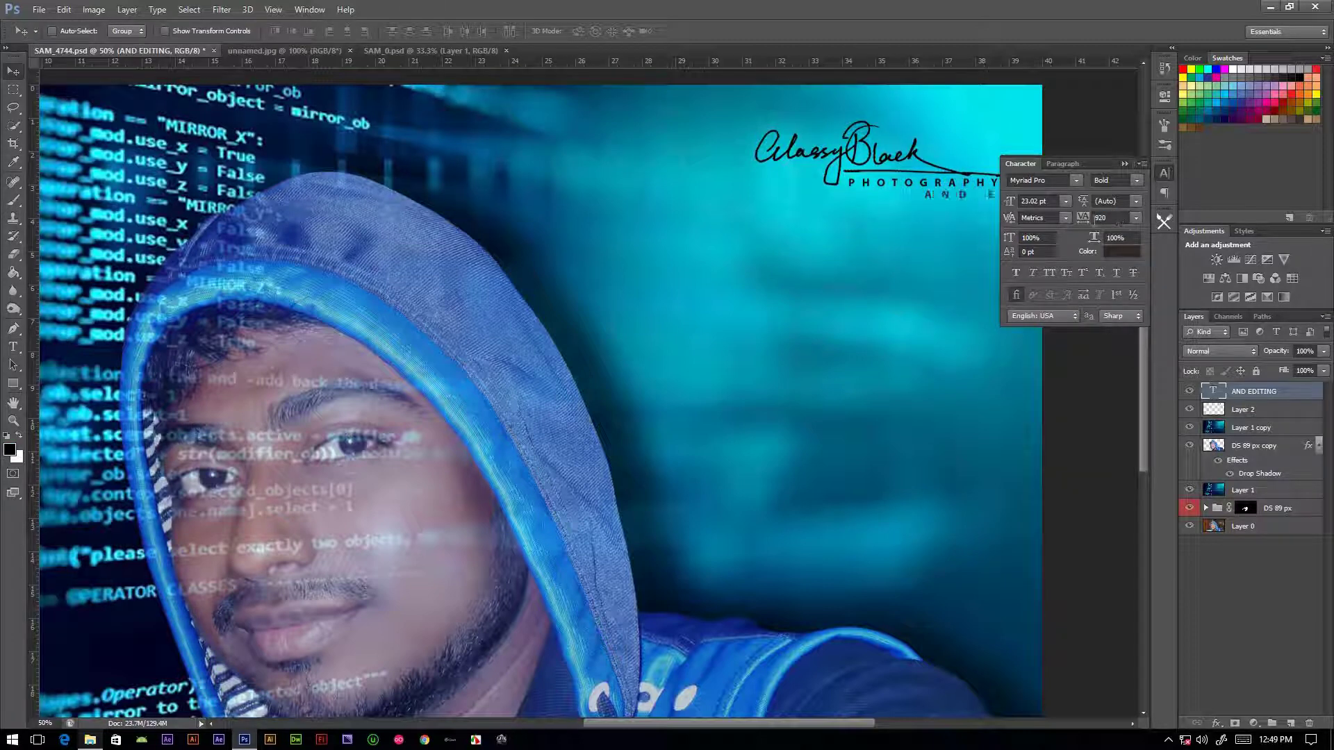
{"action": "left_click", "coordinate": [1163, 175]}
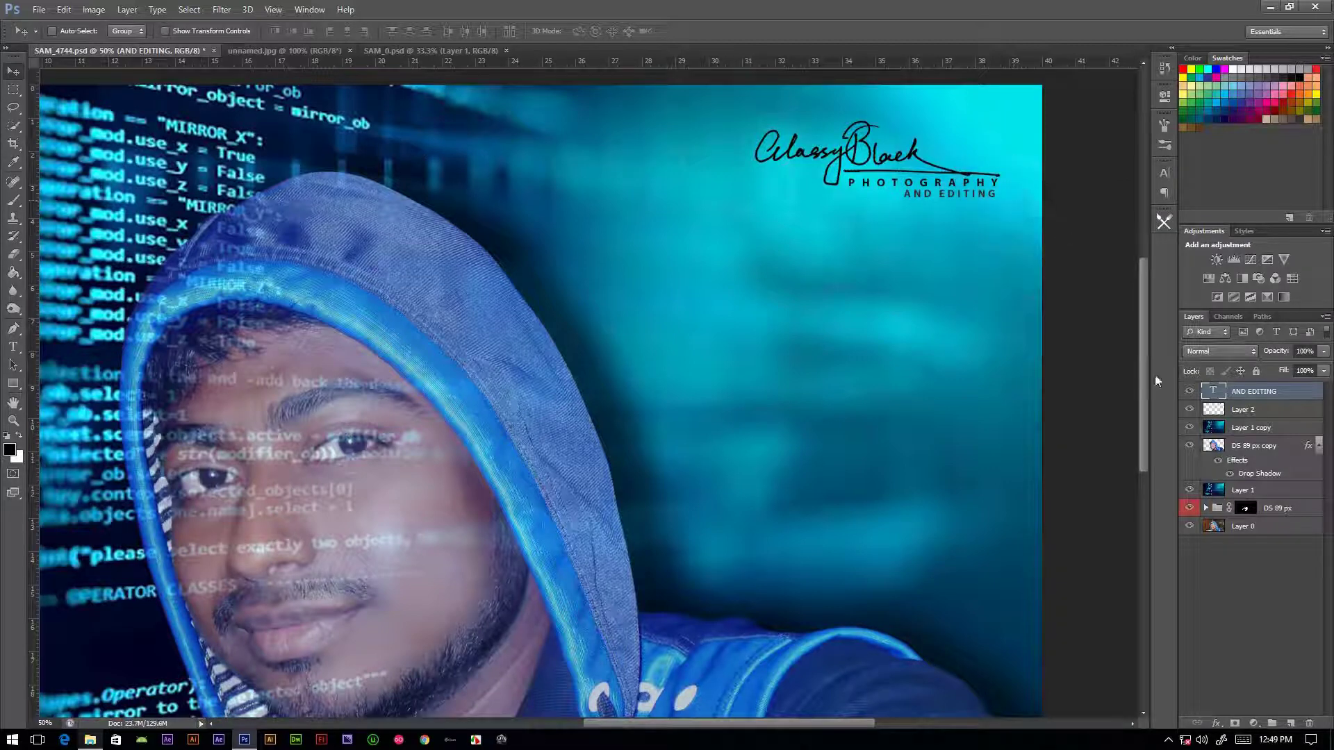
{"action": "key", "text": "ctrl+t"}
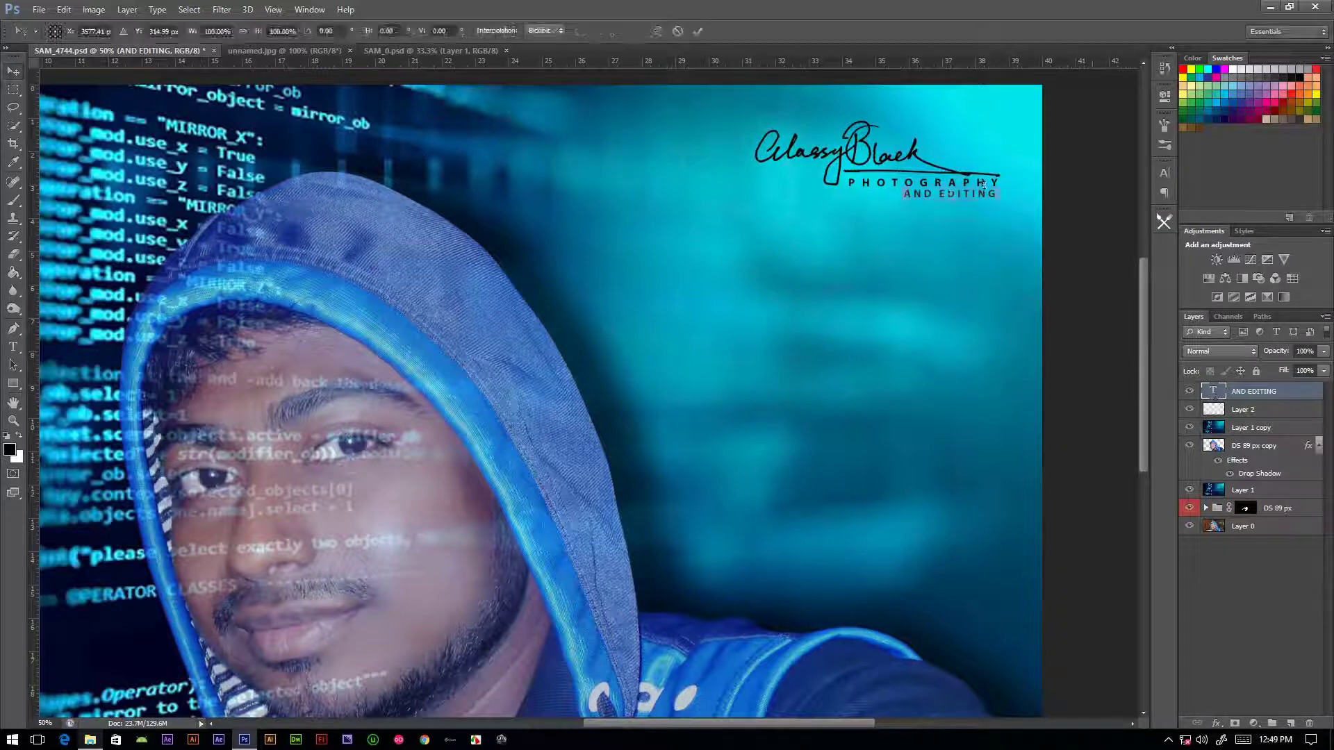
{"action": "key", "text": "Return"}
{"action": "double_click", "coordinate": [1213, 391]}
Resize the AND EDITING text to 24 pt with wider letter spacing
{"action": "left_click", "coordinate": [1164, 173]}
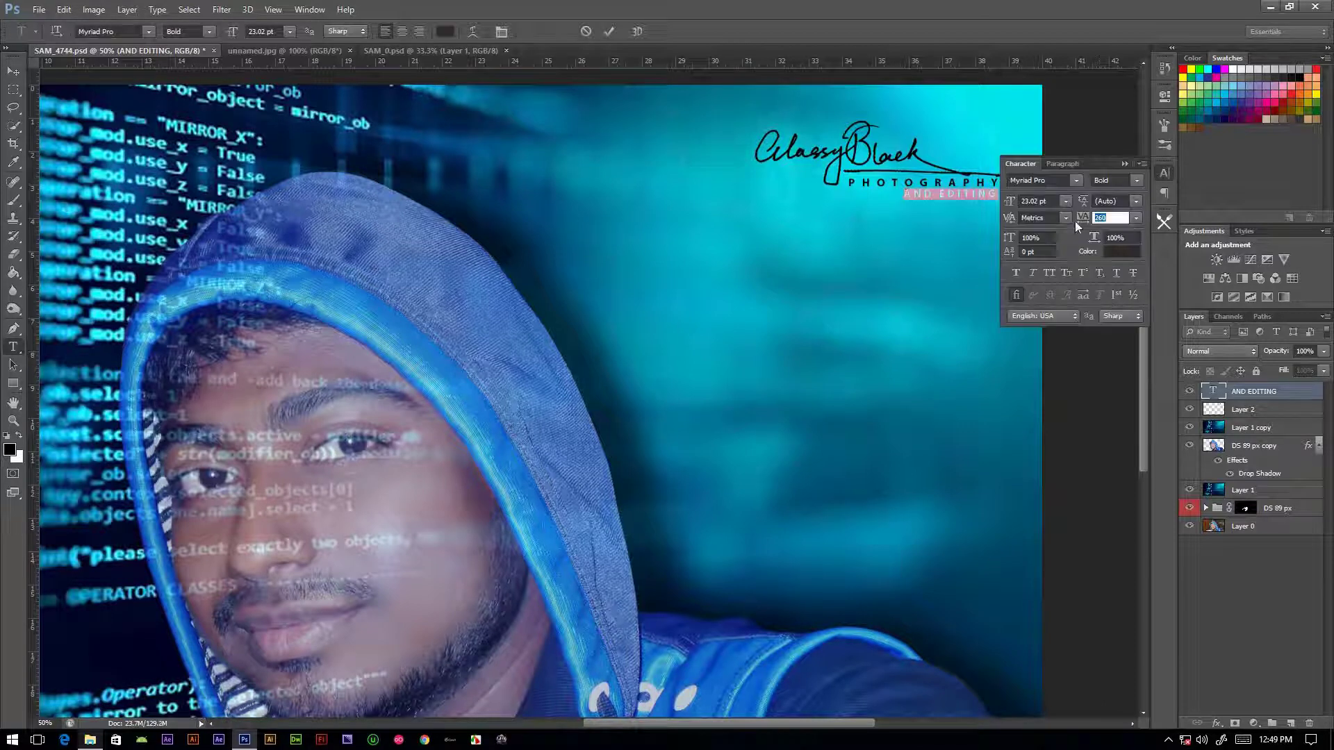
{"action": "left_click_drag", "start_coordinate": [1009, 205], "coordinate": [1012, 204]}
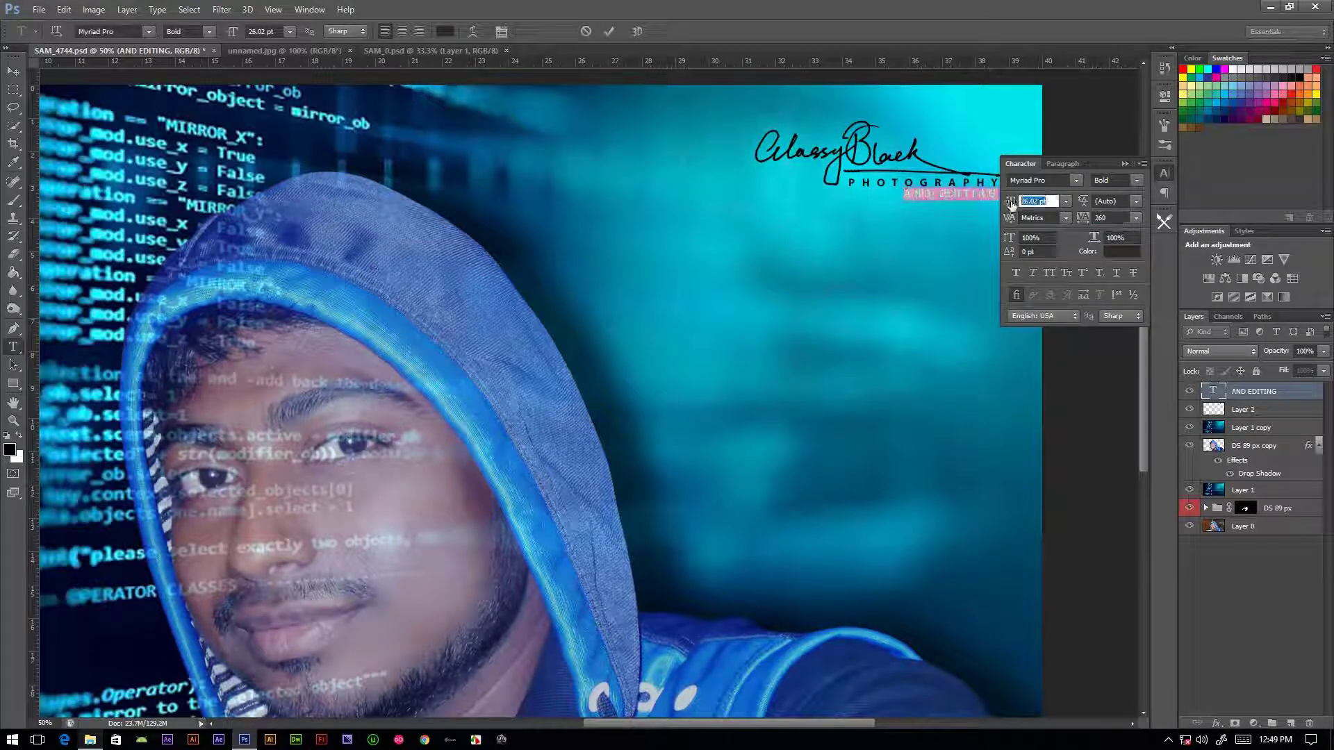
{"action": "left_click_drag", "start_coordinate": [1090, 219], "coordinate": [1097, 218]}
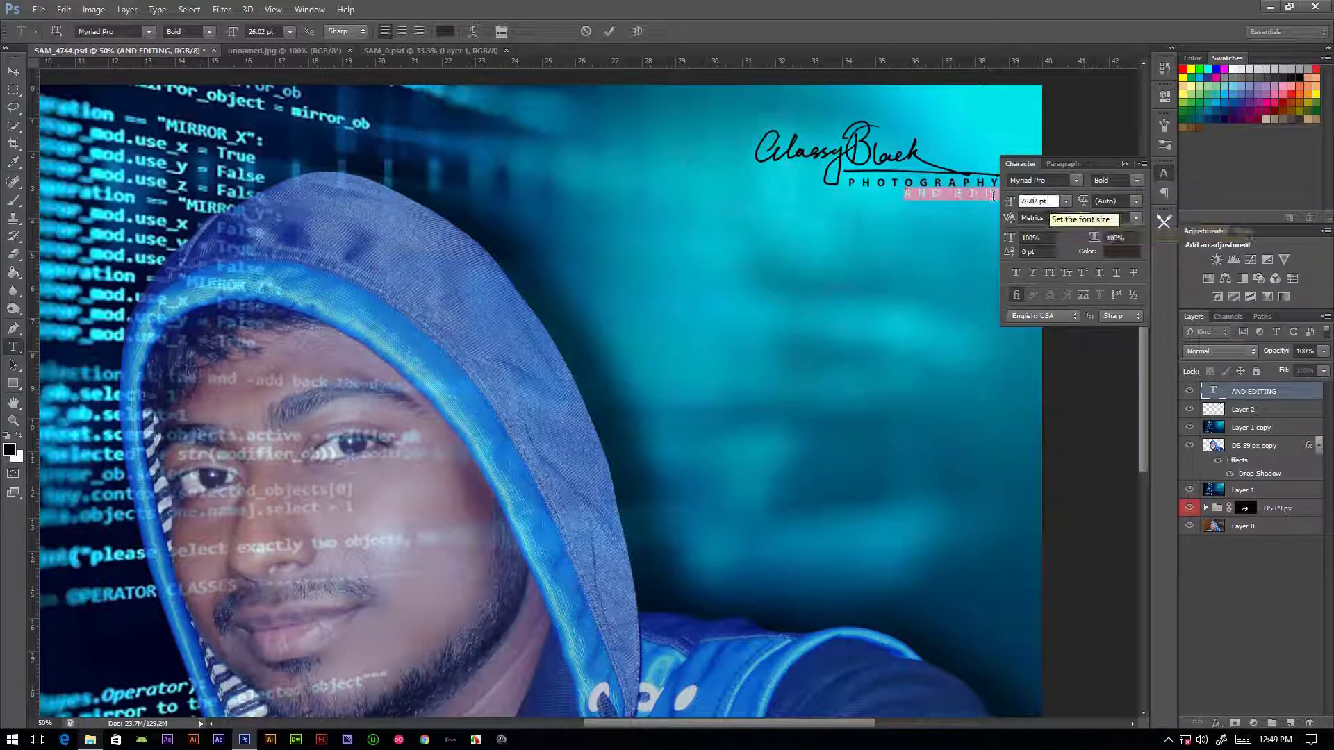
{"action": "left_click_drag", "start_coordinate": [1009, 202], "coordinate": [1013, 207]}
{"action": "double_click", "coordinate": [1046, 203]}
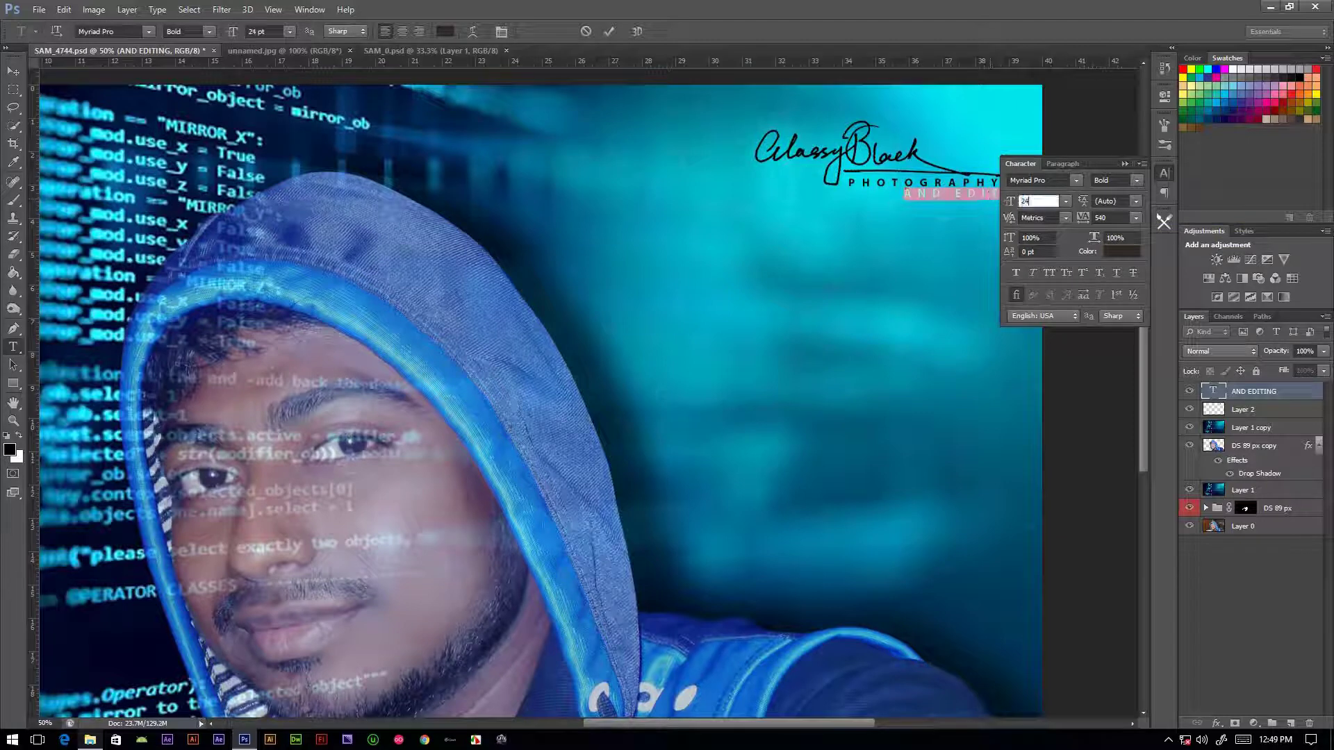
{"action": "type", "text": "24"}
{"action": "left_click", "coordinate": [1056, 202]}
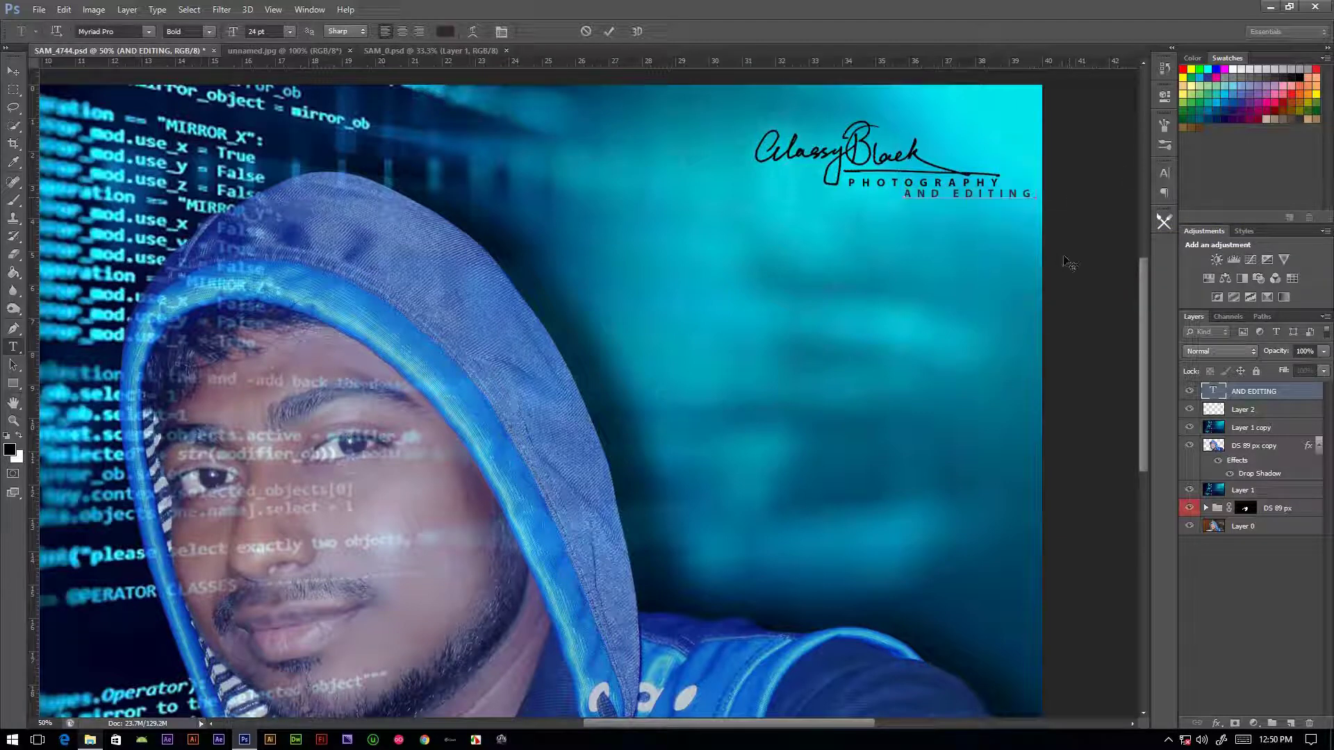
{"action": "double_click", "coordinate": [1219, 397]}
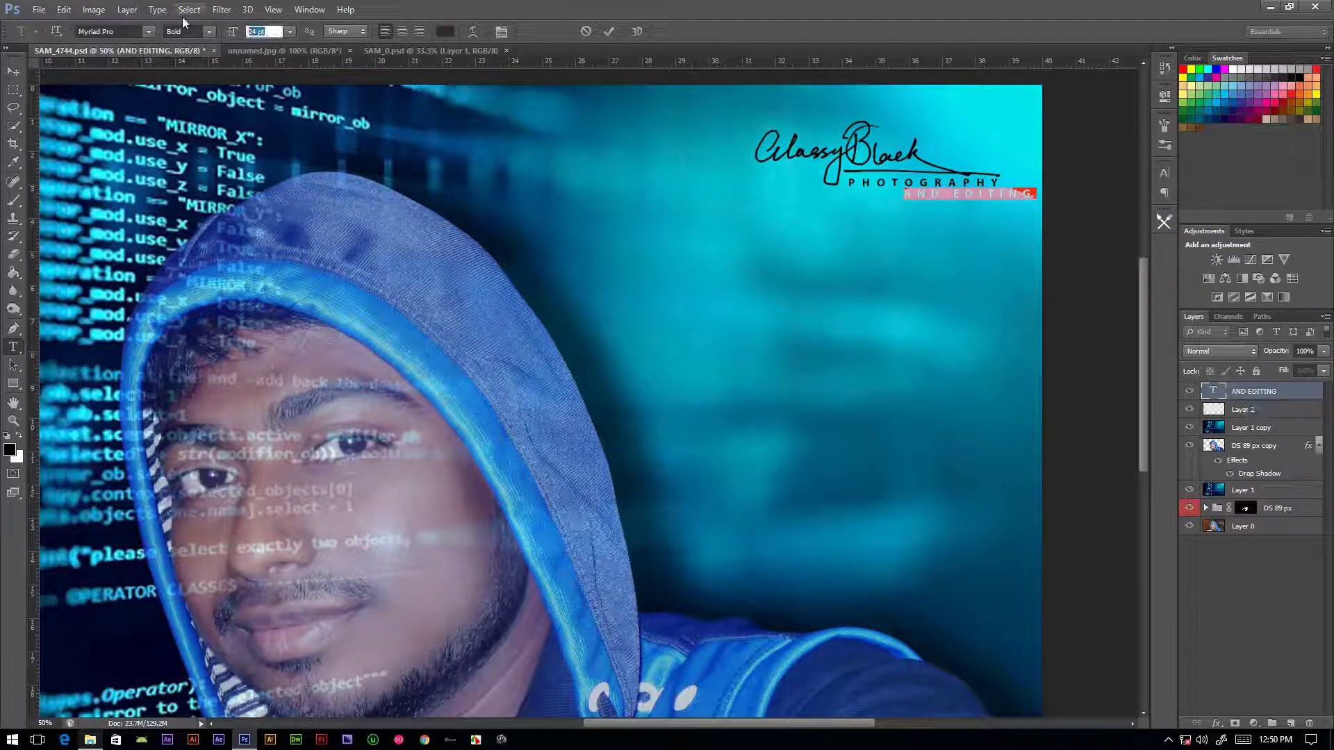
{"action": "left_click", "coordinate": [13, 71]}
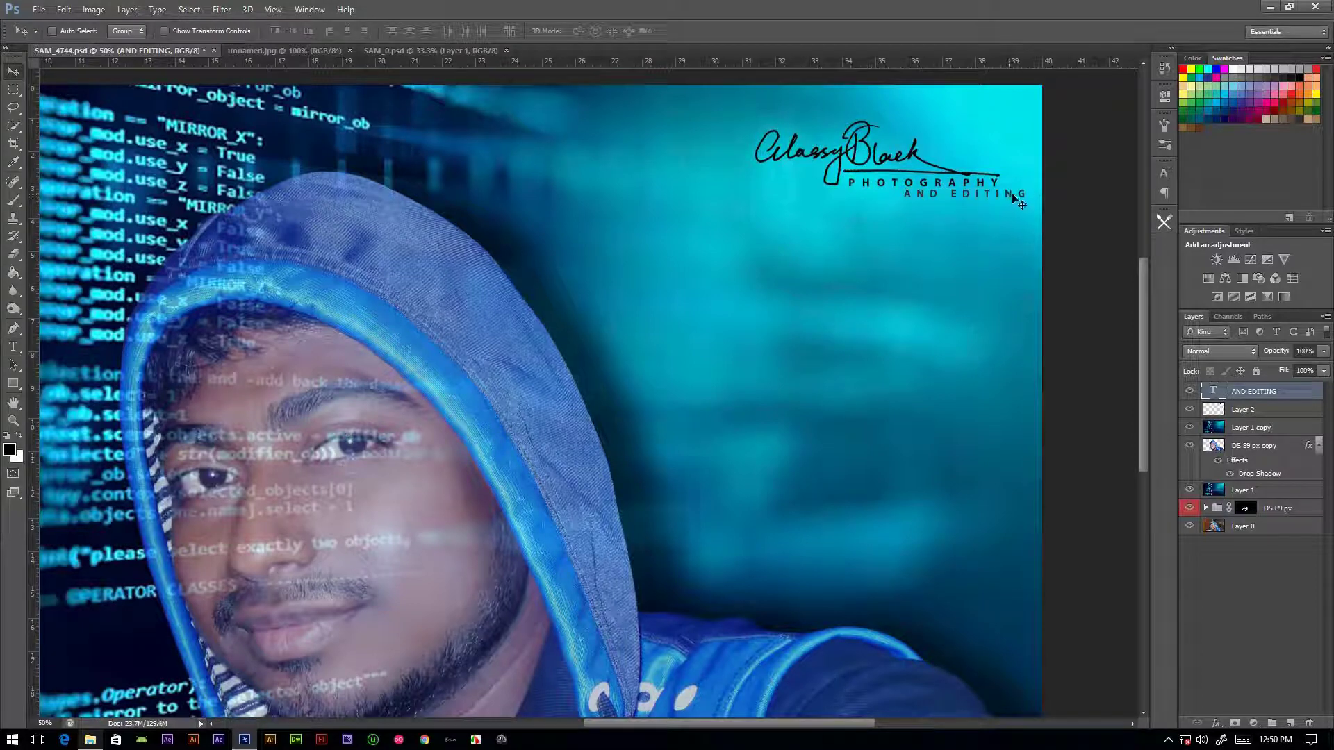
{"action": "double_click", "coordinate": [1221, 398]}
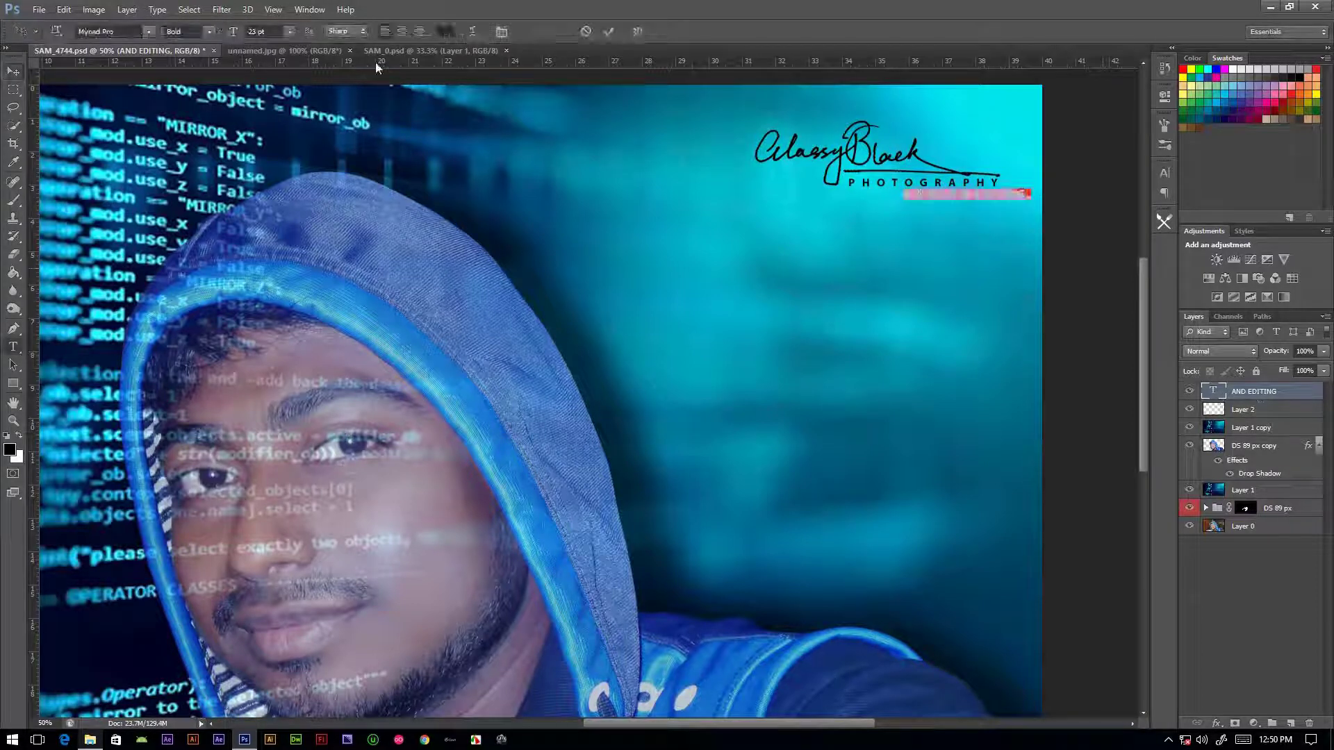
Change the AND EDITING font to Arial and centre it under PHOTOGRAPHY
{"action": "left_click", "coordinate": [143, 29]}
{"action": "type", "text": "Arial"}
{"action": "key", "text": "Tab"}
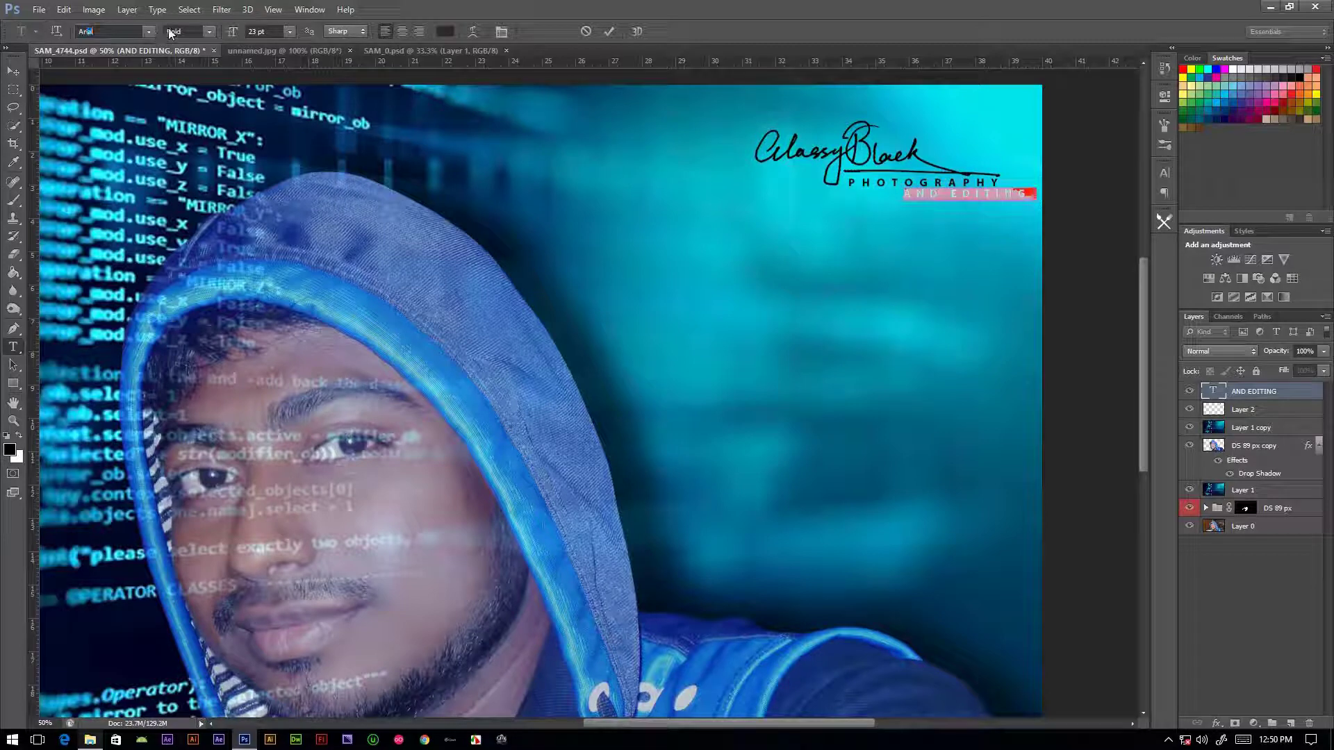
{"action": "left_click", "coordinate": [210, 31]}
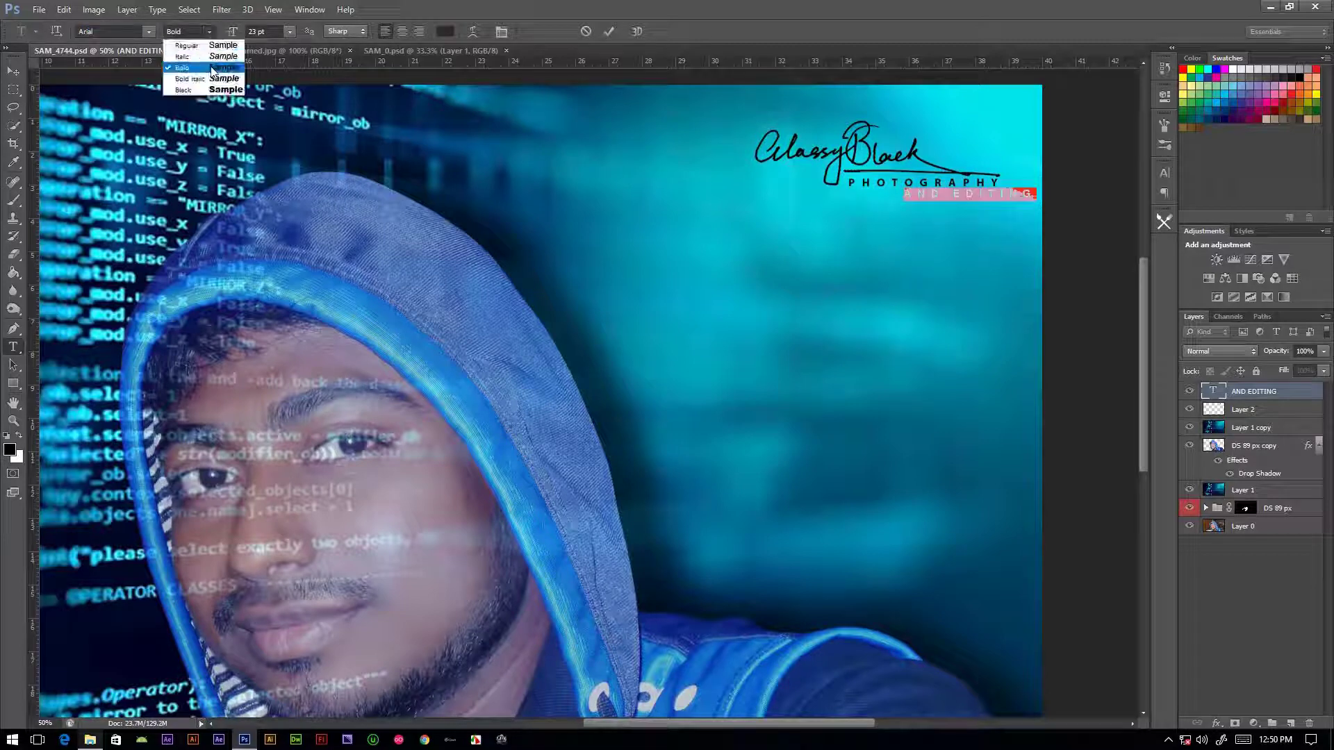
{"action": "left_click", "coordinate": [13, 71]}
{"action": "left_click_drag", "start_coordinate": [1002, 198], "coordinate": [969, 198]}
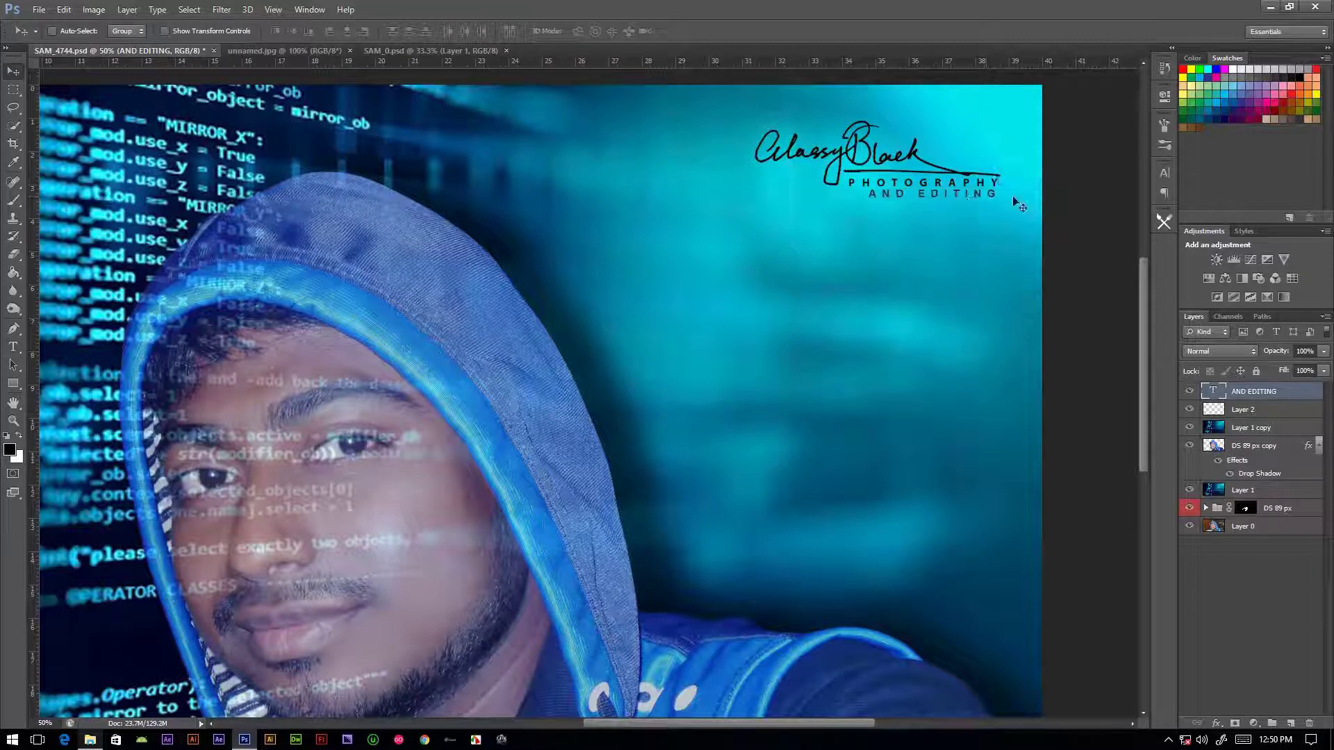
{"action": "key", "text": "Right"}
{"action": "key", "text": "Right"}
{"action": "key", "text": "Right"}
Set the AND EDITING font style to Black and reposition it beneath PHOTOGRAPHY
{"action": "key", "text": "t"}
{"action": "key", "text": "Return"}
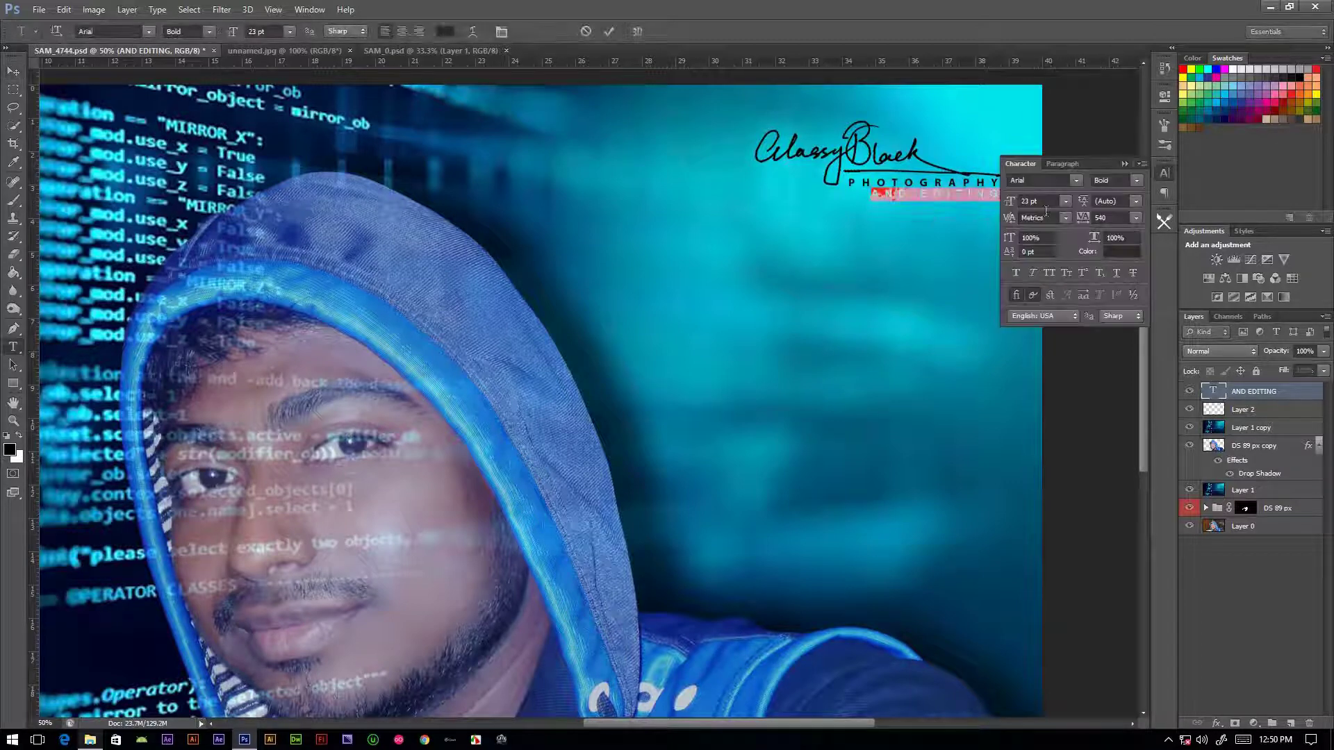
{"action": "left_click", "coordinate": [1164, 173]}
{"action": "left_click", "coordinate": [1136, 180]}
{"action": "left_click", "coordinate": [1108, 238]}
{"action": "key", "text": "Return"}
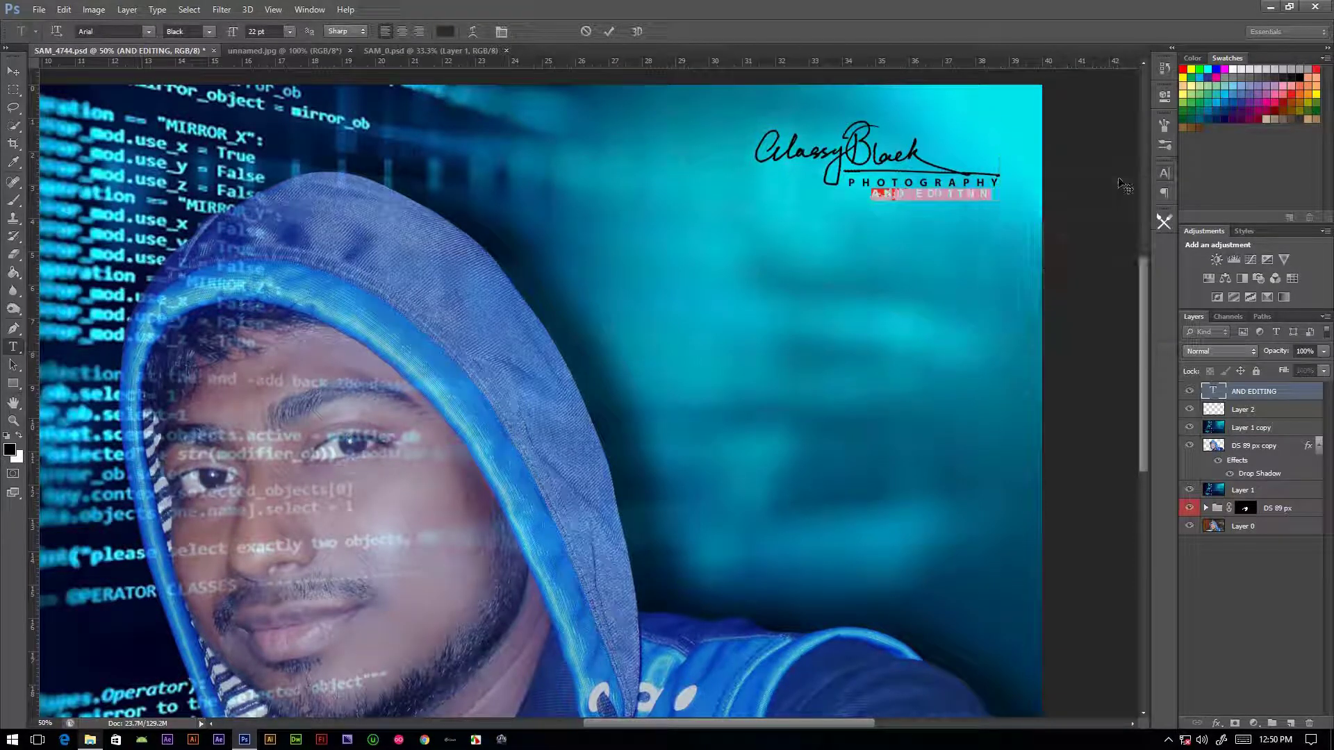
{"action": "key", "text": "ctrl+Return"}
{"action": "key", "text": "v"}
{"action": "left_click_drag", "start_coordinate": [1053, 199], "coordinate": [997, 195]}
Select Layer 2 together with AND EDITING and enlarge the whole signature
{"action": "key", "text": "ctrl+minus"}
{"action": "key", "text": "ctrl+minus"}
{"action": "key", "text": "ctrl+minus"}
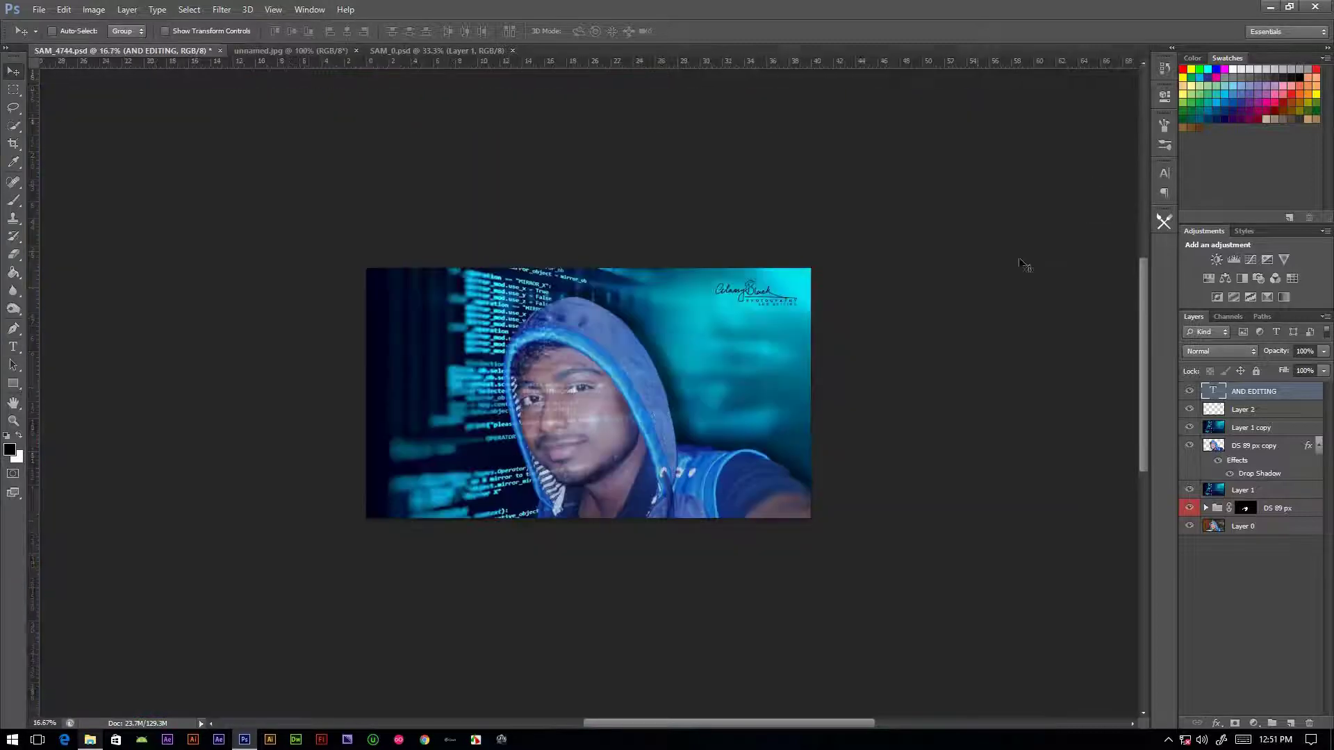
{"action": "left_click", "coordinate": [1224, 410], "text": "shift"}
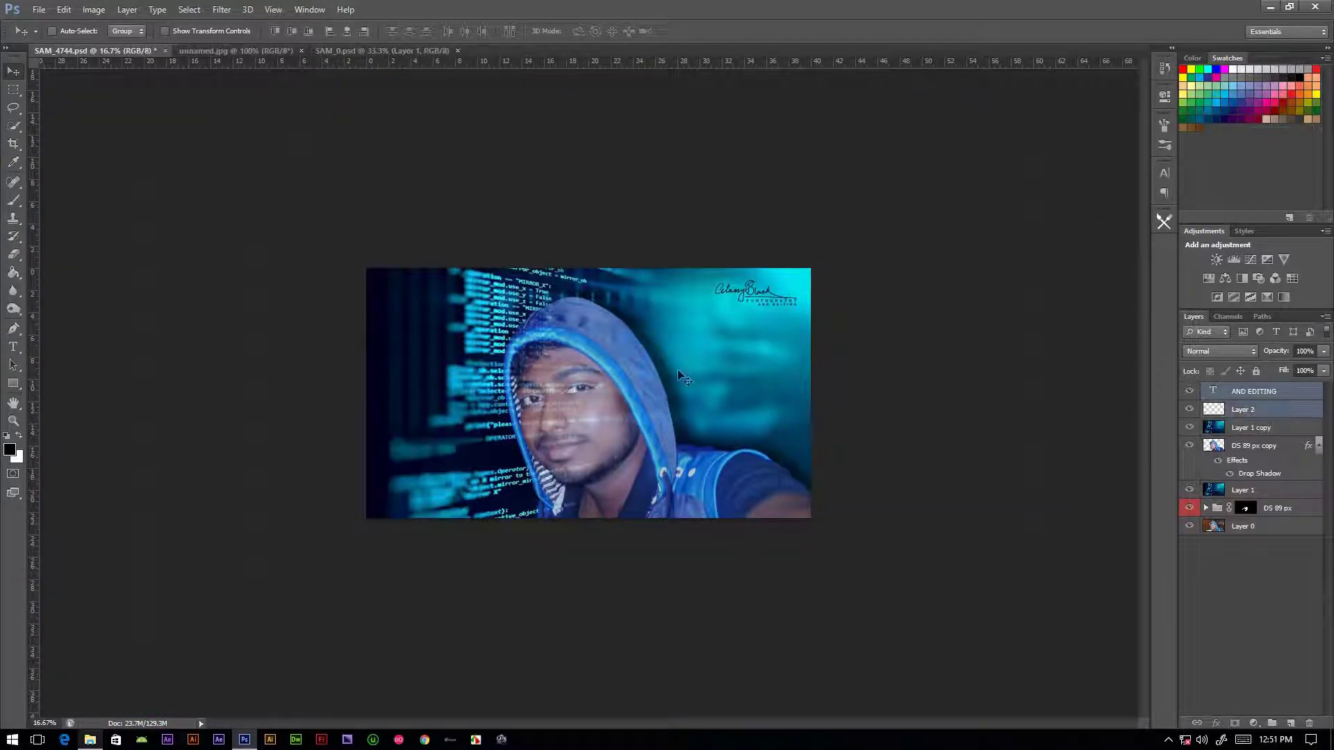
{"action": "key", "text": "ctrl+t"}
{"action": "key", "text": "Return"}
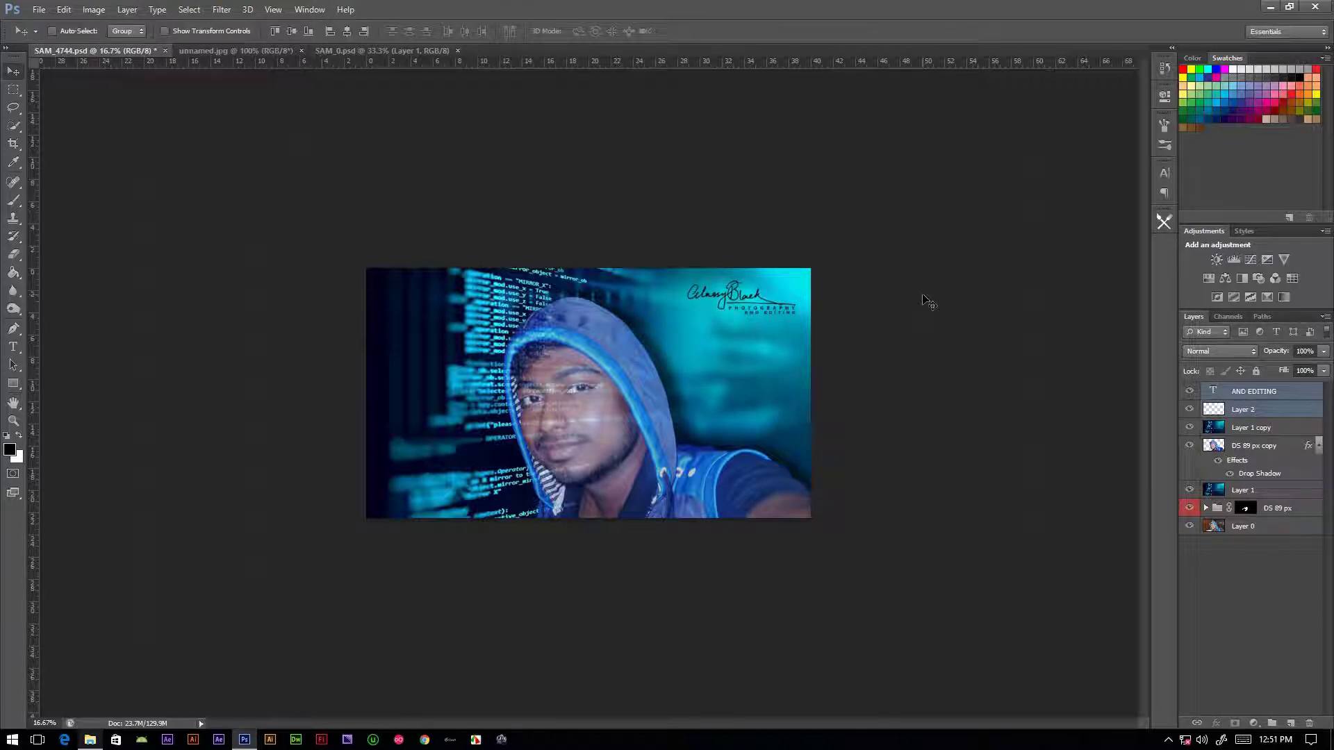
Save the composite as Programmer.psd
{"action": "key", "text": "ctrl+s"}
{"action": "key", "text": "ctrl+s"}
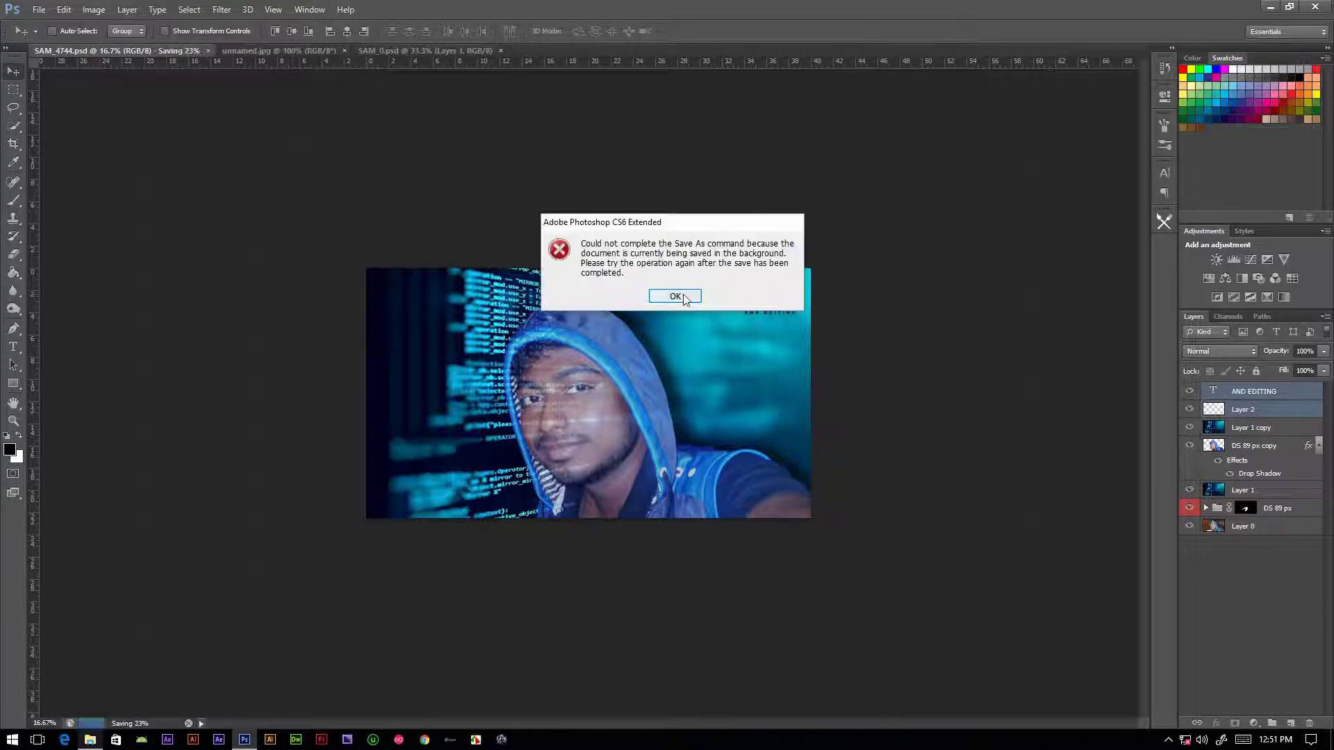
{"action": "left_click", "coordinate": [684, 299]}
{"action": "key", "text": "ctrl+shift+s"}
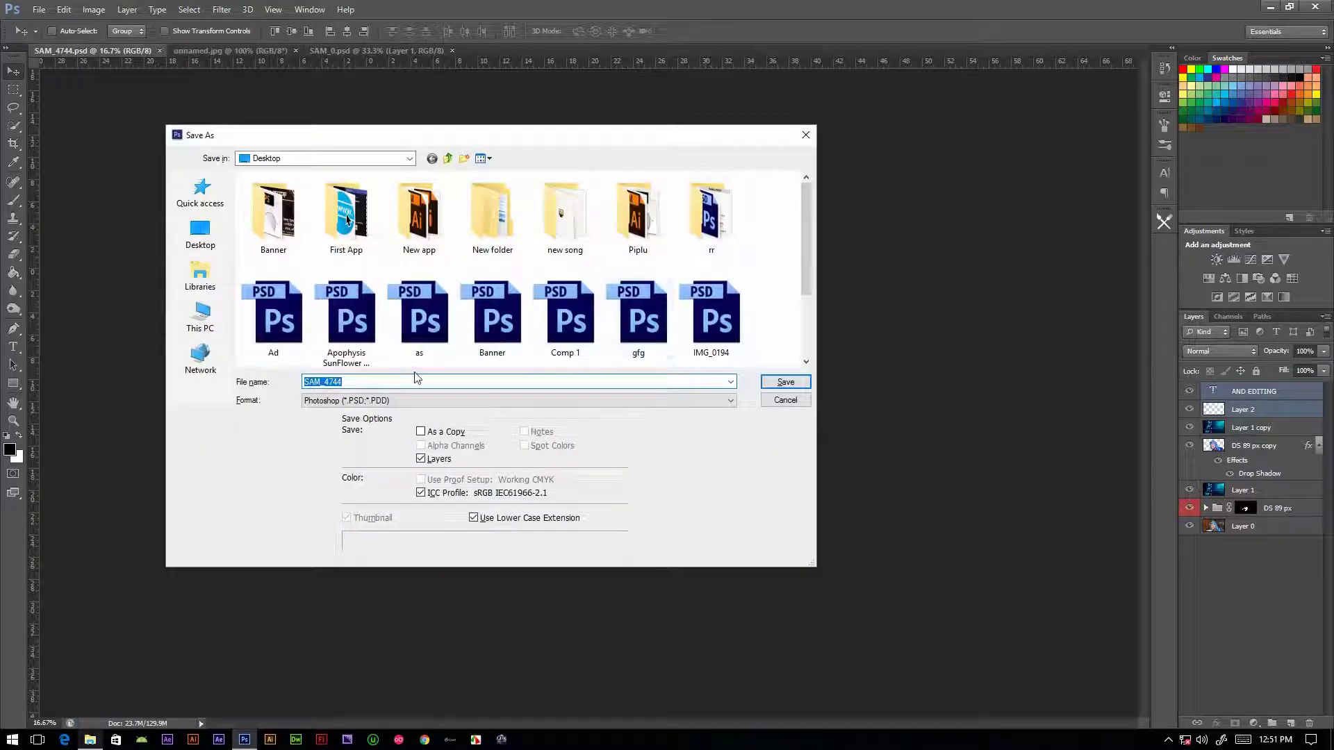
{"action": "type", "text": "Programmer"}
{"action": "key", "text": "Return"}
{"action": "left_click", "coordinate": [828, 232]}
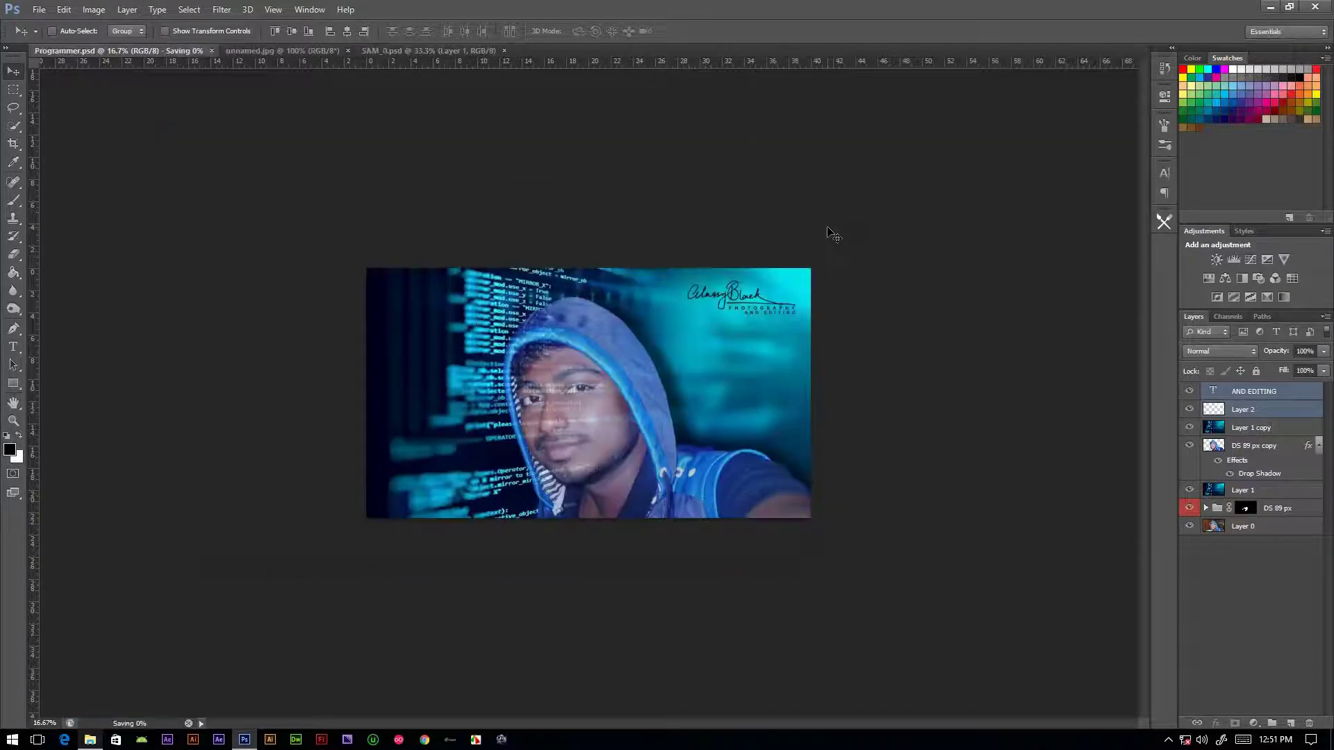
Save a JPEG copy as Programmer.jpg at maximum quality 12
{"action": "key", "text": "ctrl+shift+s"}
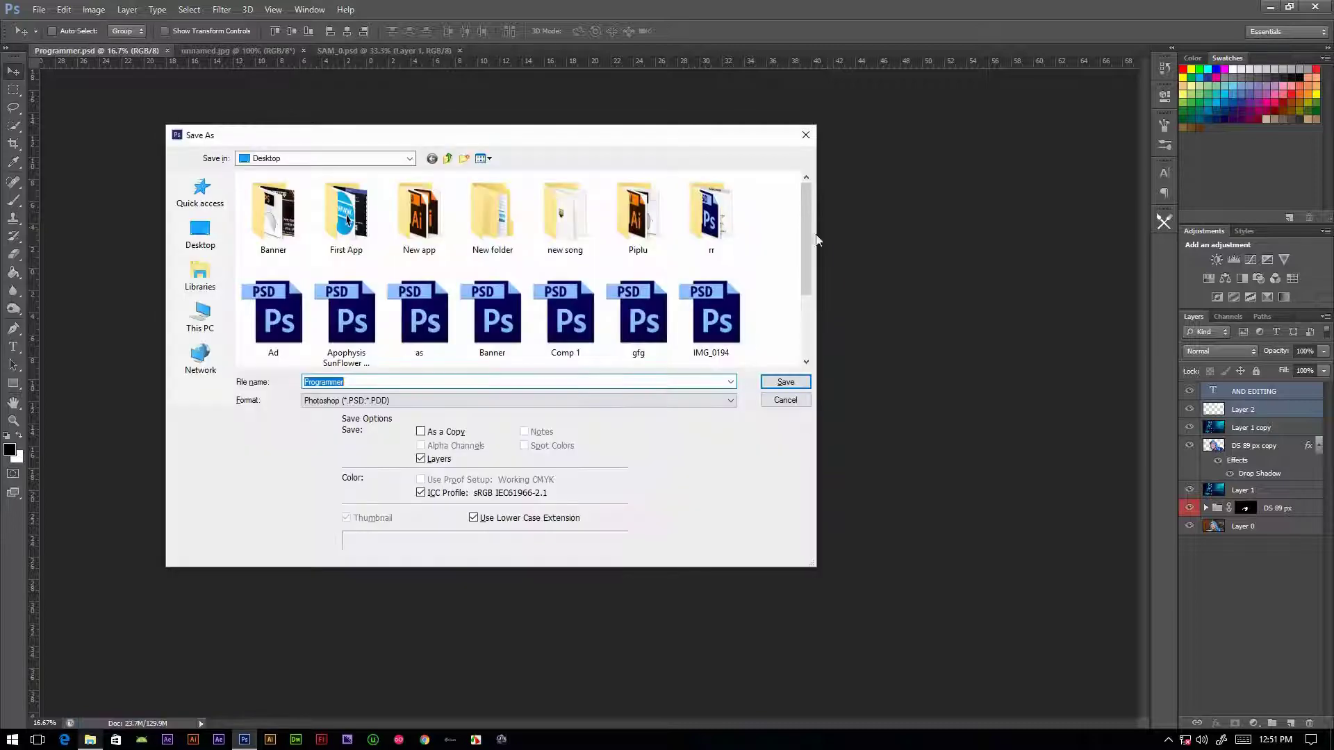
{"action": "left_click", "coordinate": [628, 401]}
{"action": "left_click", "coordinate": [629, 498]}
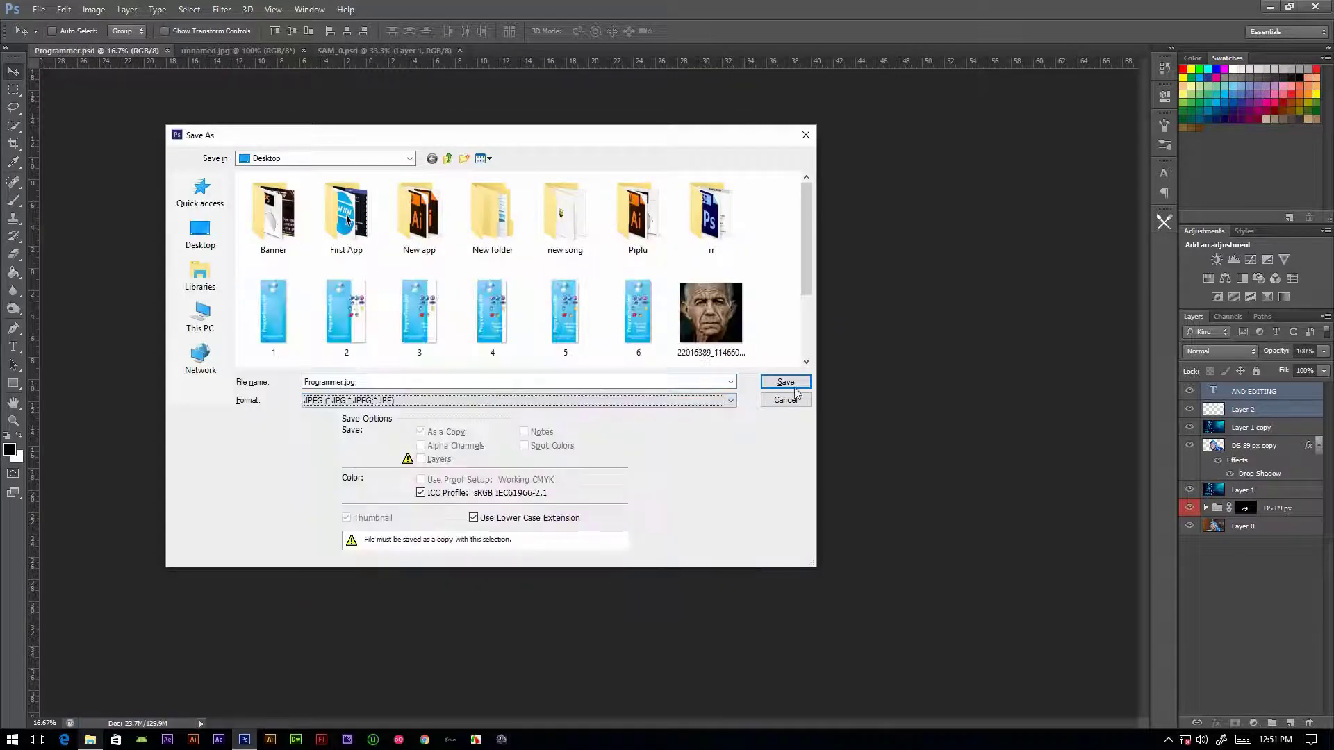
{"action": "left_click", "coordinate": [794, 387]}
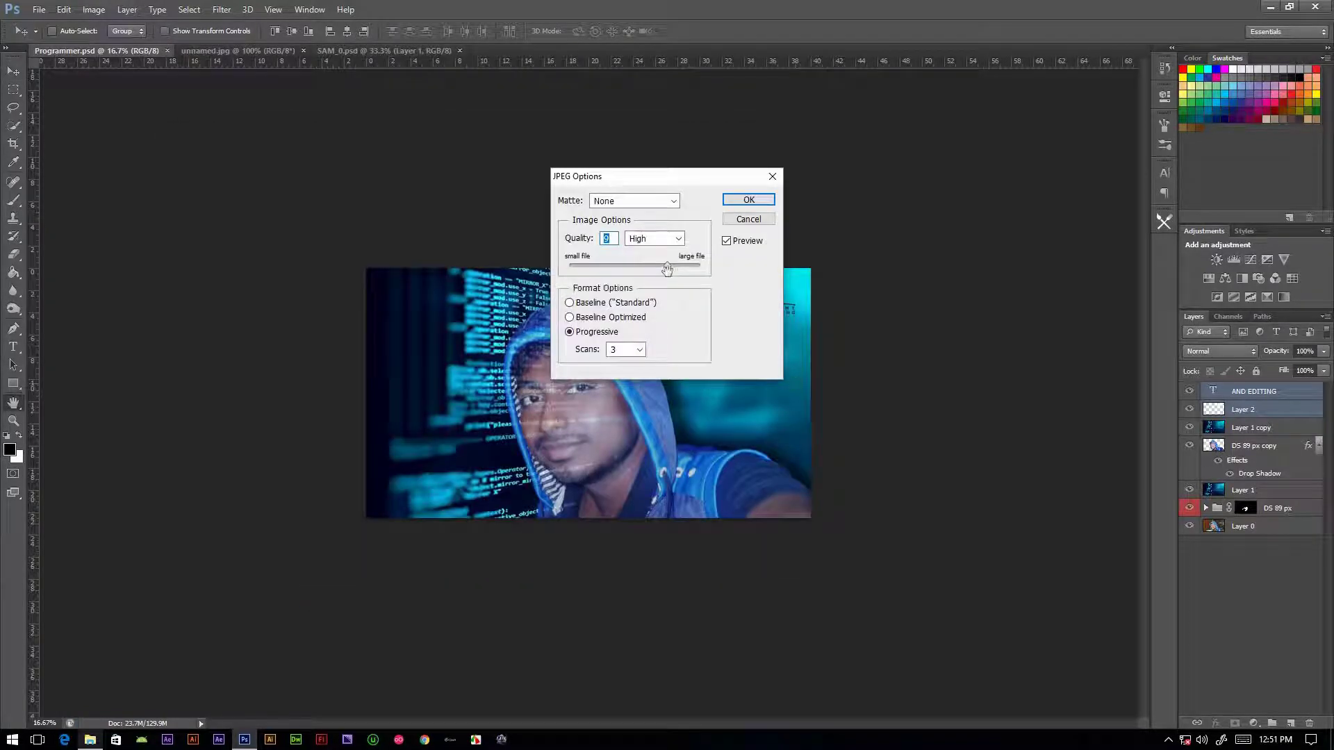
{"action": "left_click_drag", "start_coordinate": [668, 268], "coordinate": [703, 267]}
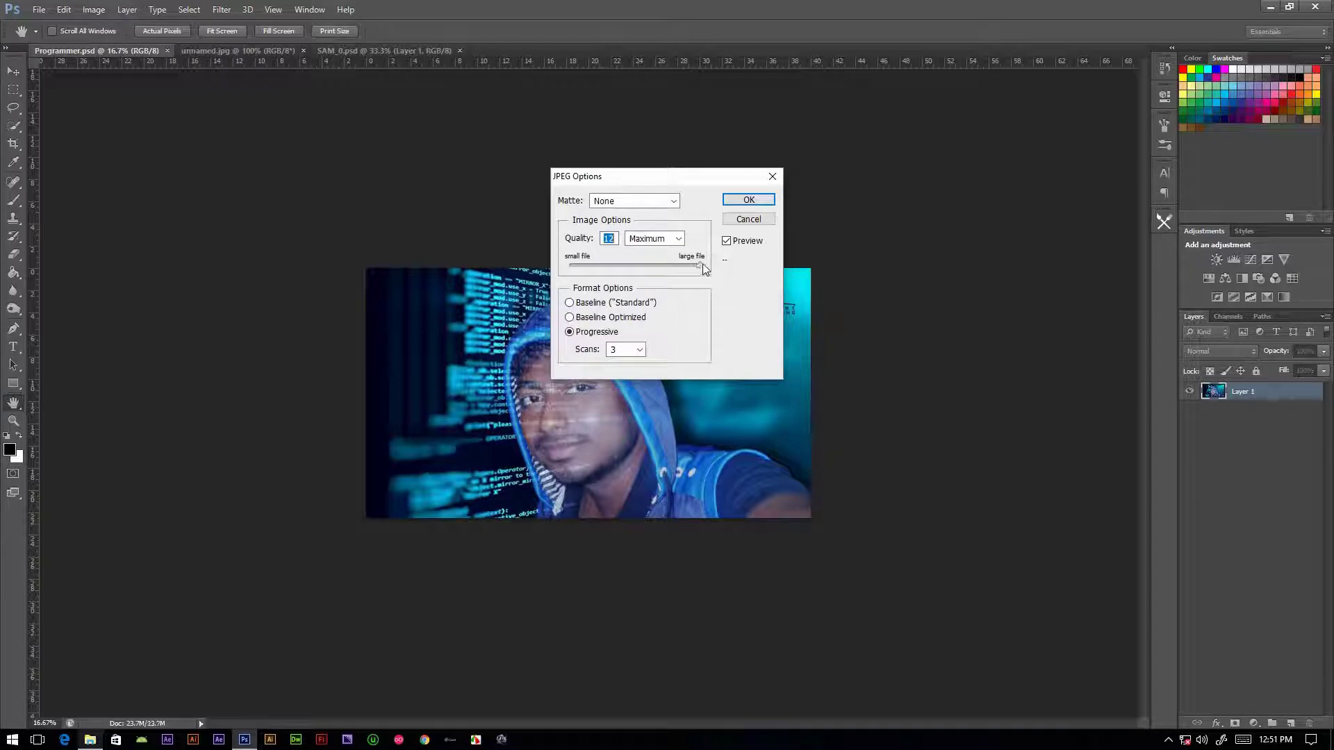
{"action": "left_click", "coordinate": [749, 200]}
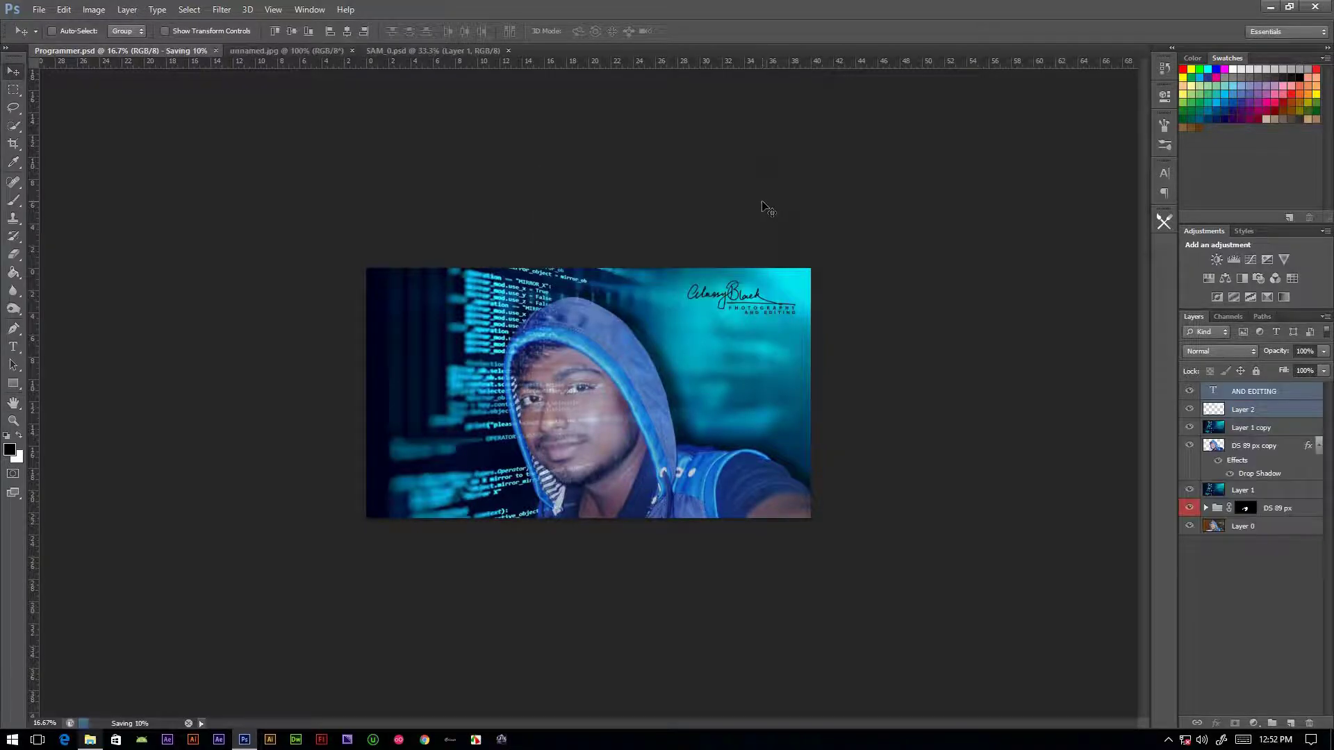